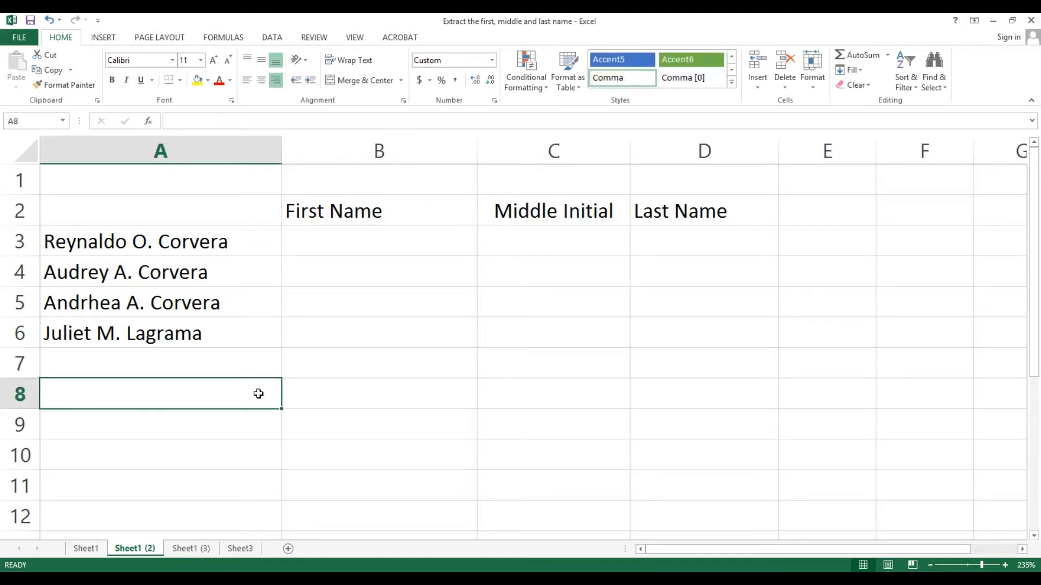
List the function names trim, left, substitute and REPT in cells A8 to A11, one per row.
{"action": "type", "text": "trim"}
{"action": "key", "text": "Return"}
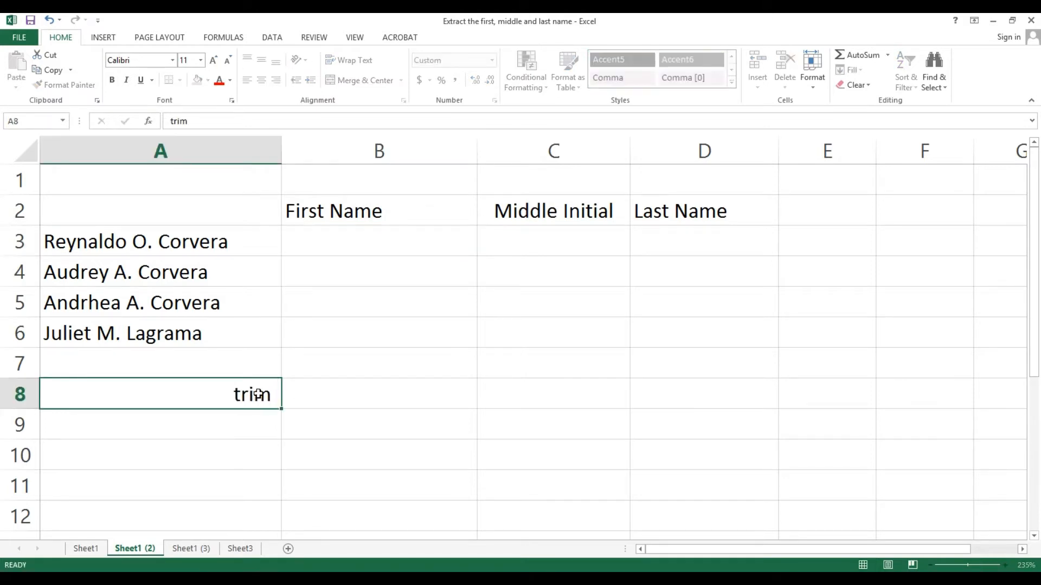
{"action": "type", "text": "left"}
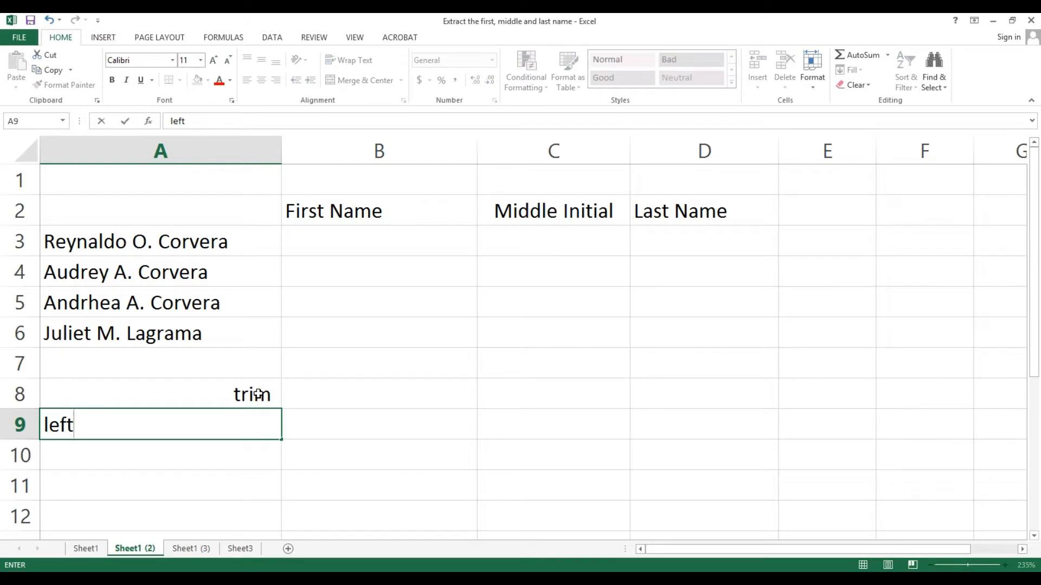
{"action": "key", "text": "Return"}
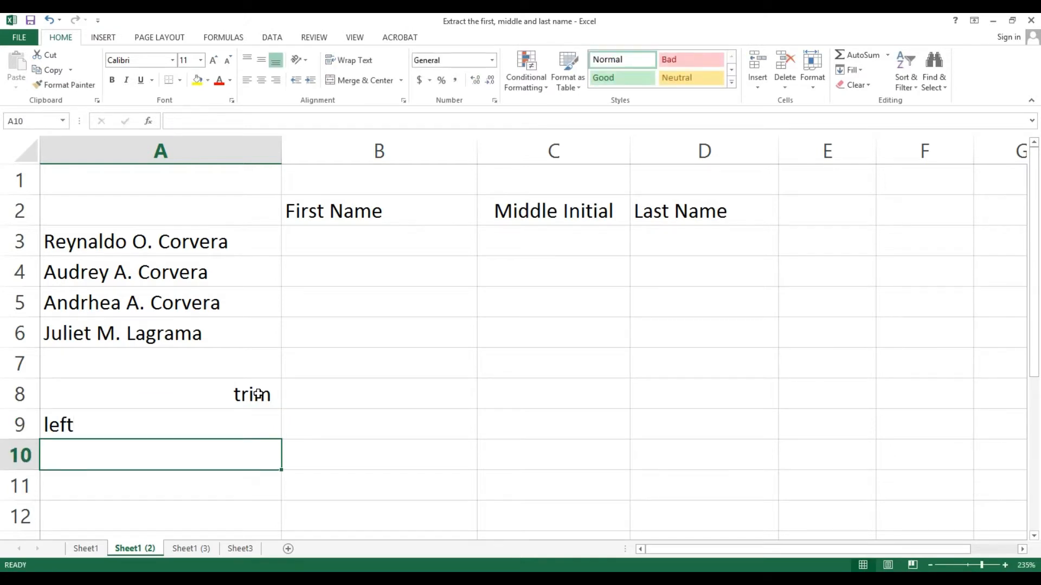
{"action": "type", "text": "subs"}
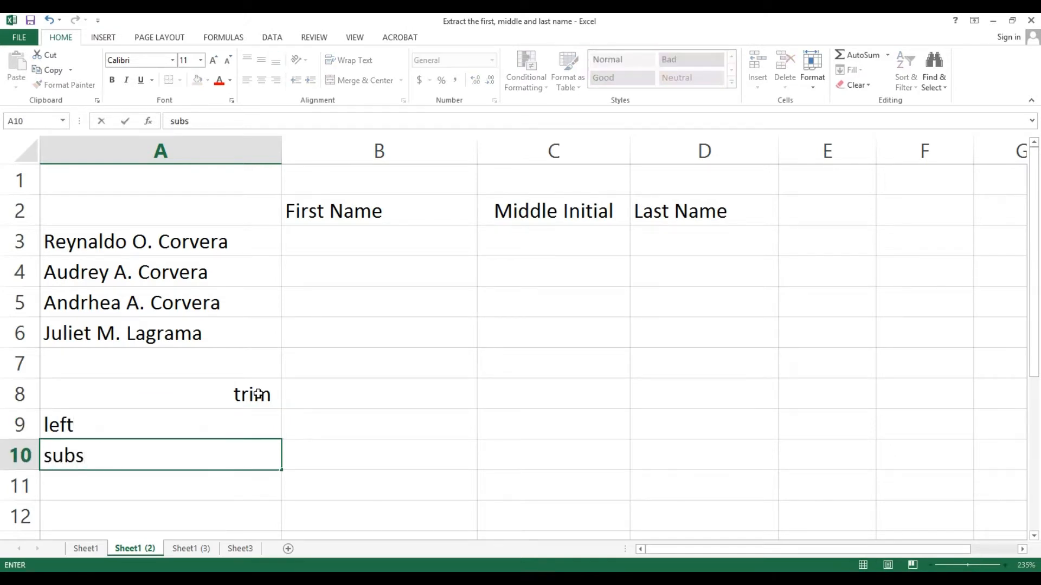
{"action": "type", "text": "titure"}
{"action": "key", "text": "BackSpace"}
{"action": "key", "text": "BackSpace"}
{"action": "type", "text": "te"}
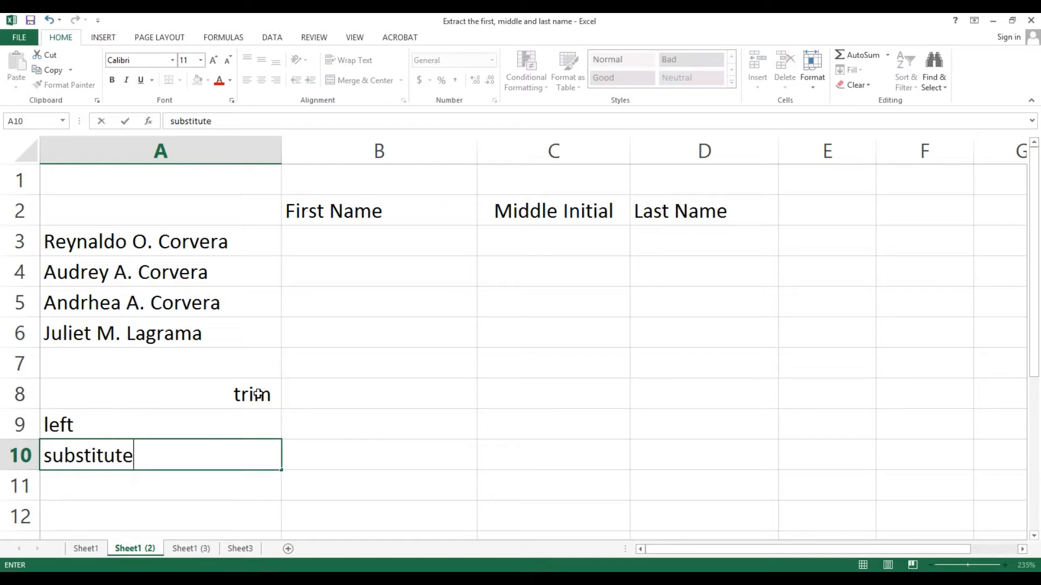
{"action": "key", "text": "Return"}
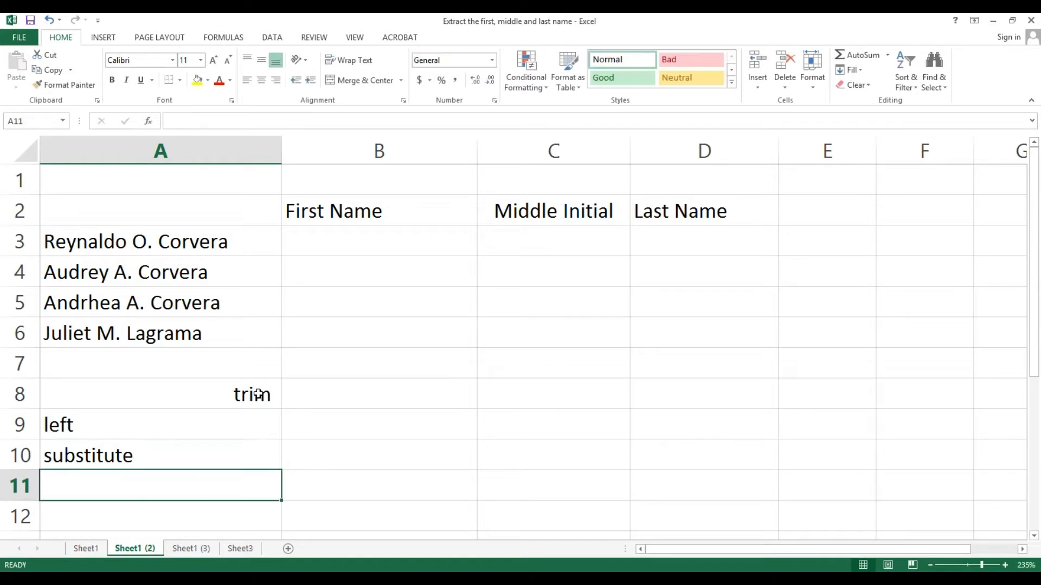
{"action": "type", "text": "r"}
{"action": "key", "text": "BackSpace"}
{"action": "type", "text": "REPT"}
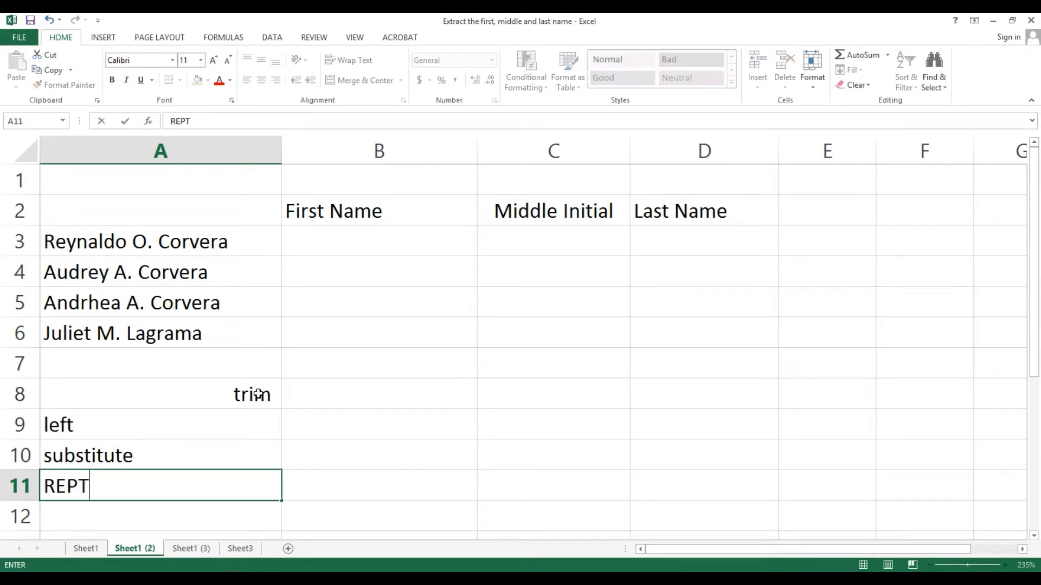
{"action": "key", "text": "Return"}
Right-align the function names in cells A8 to A11.
{"action": "key", "text": "Up"}
{"action": "key", "text": "Up"}
{"action": "key", "text": "Up"}
{"action": "key", "text": "Up"}
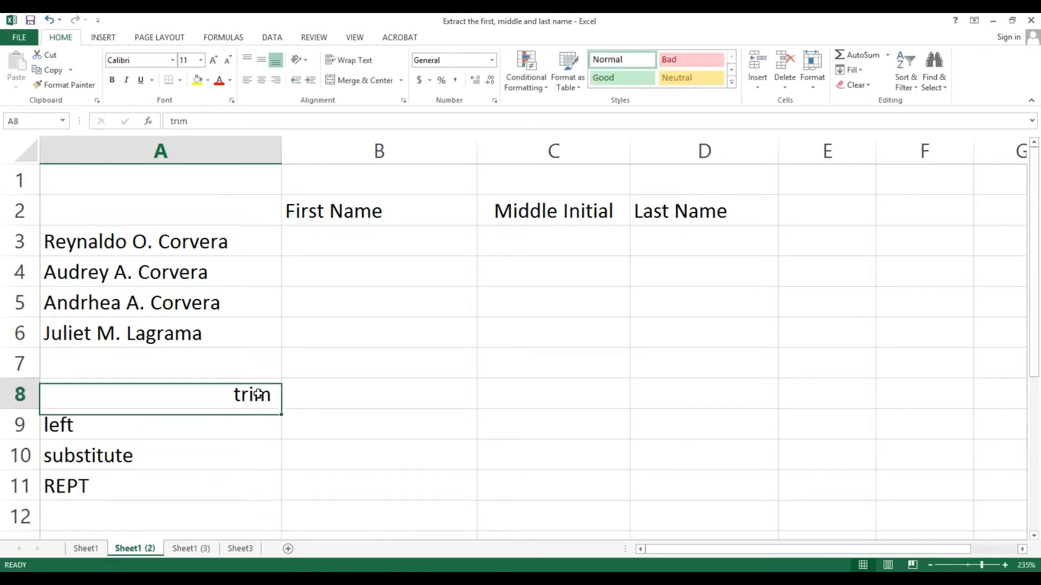
{"action": "key", "text": "Up"}
{"action": "key", "text": "Down"}
{"action": "key", "text": "shift+Down"}
{"action": "key", "text": "shift+Down"}
{"action": "key", "text": "shift+Down"}
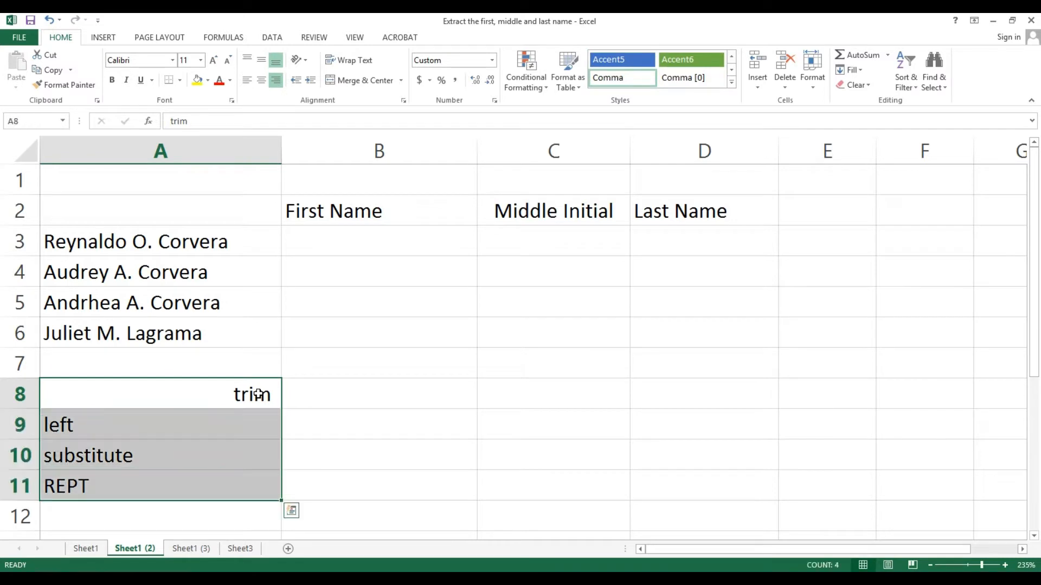
{"action": "left_click", "coordinate": [278, 80]}
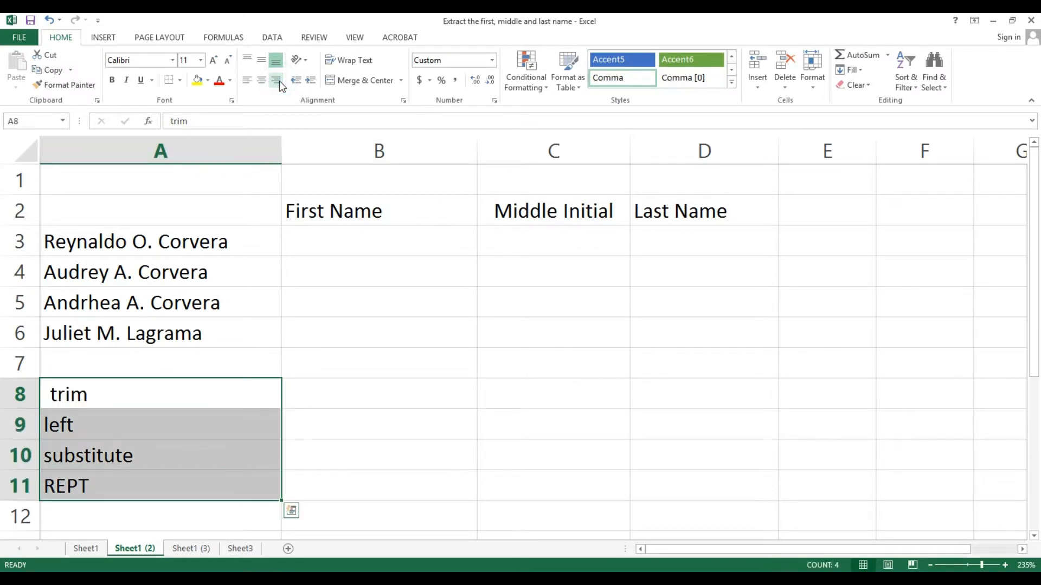
{"action": "left_click", "coordinate": [279, 80]}
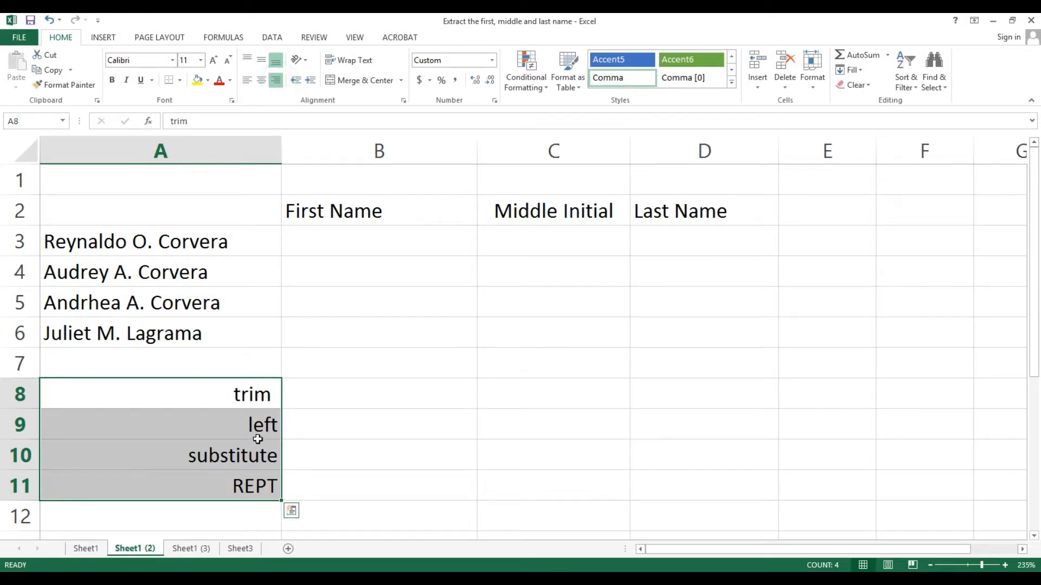
{"action": "left_click", "coordinate": [272, 391]}
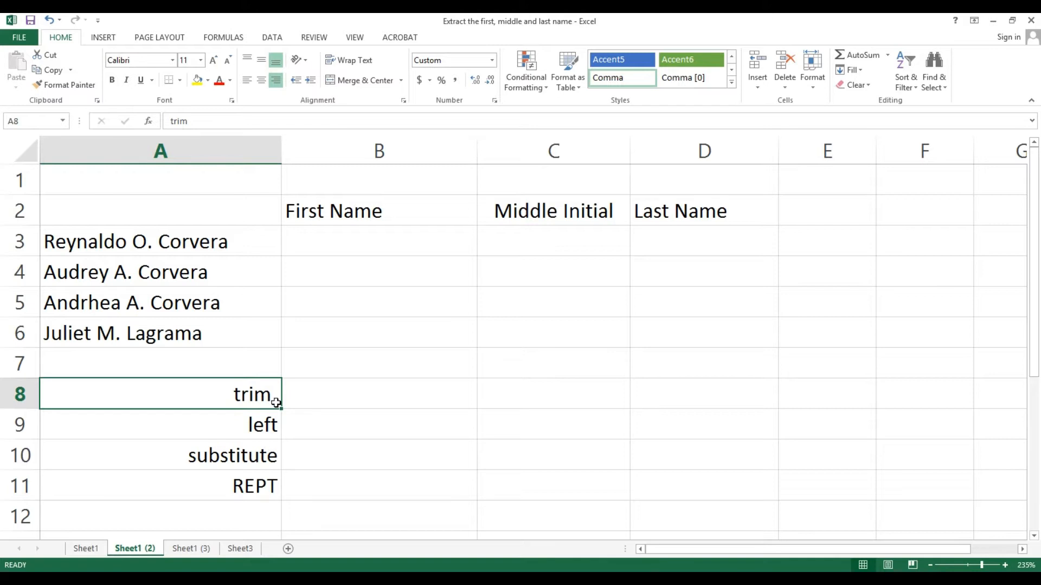
Insert extra spaces before and after the middle initial of the full name in cell A3.
{"action": "left_click", "coordinate": [90, 243]}
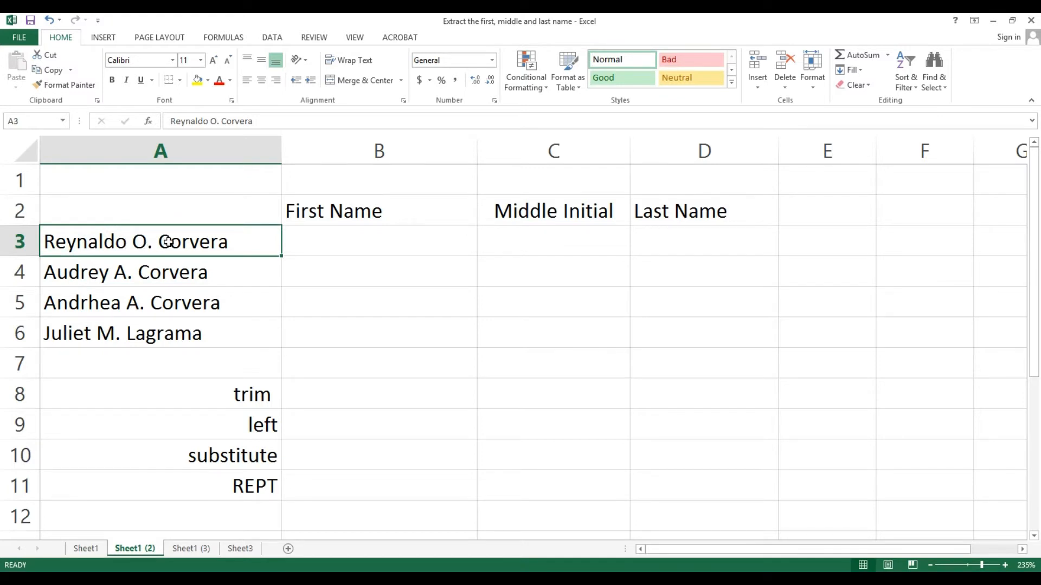
{"action": "left_click", "coordinate": [118, 245]}
{"action": "double_click", "coordinate": [158, 243]}
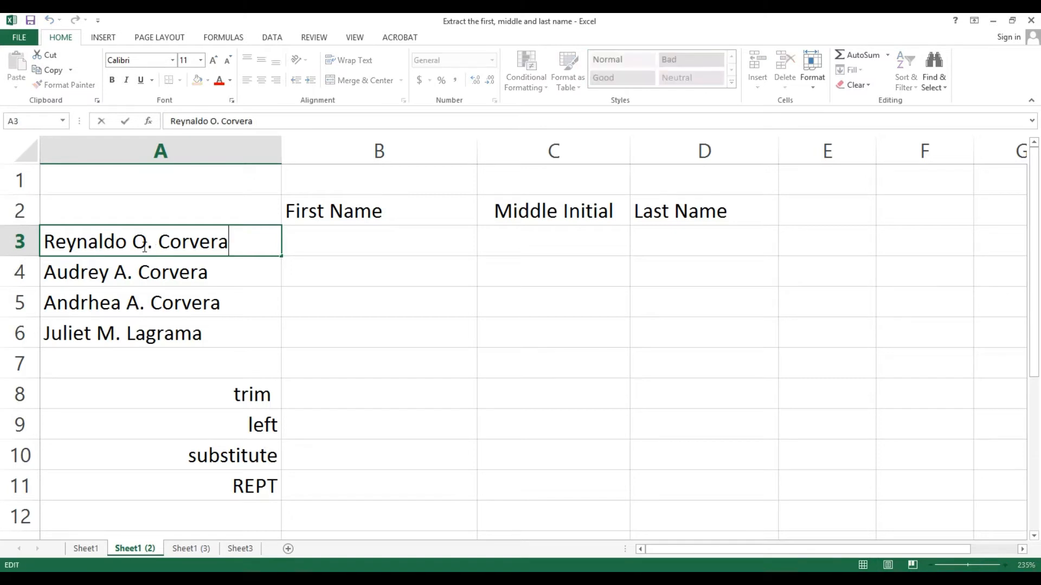
{"action": "left_click", "coordinate": [133, 242]}
{"action": "left_click", "coordinate": [168, 243]}
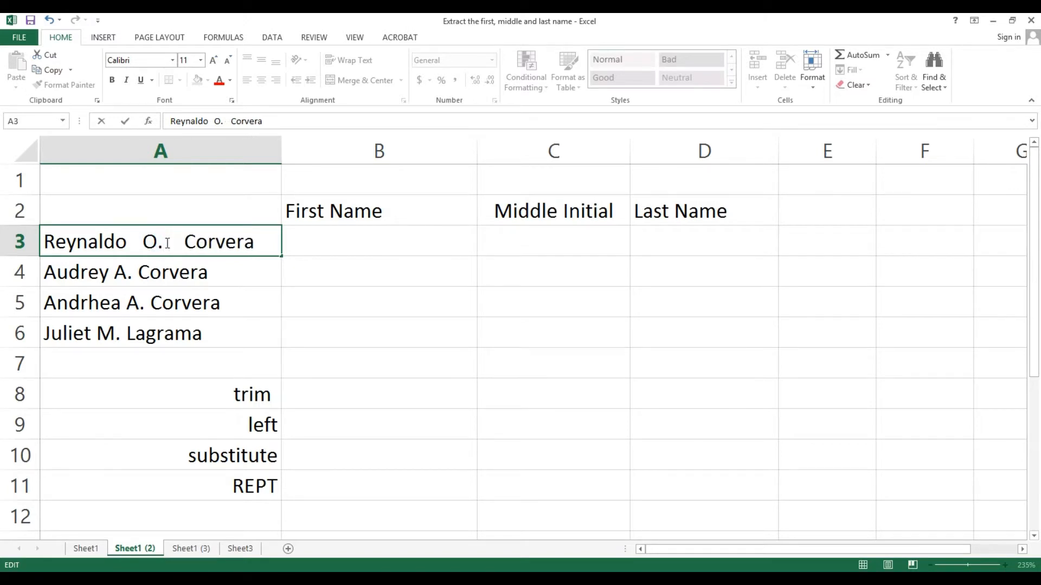
{"action": "key", "text": "Return"}
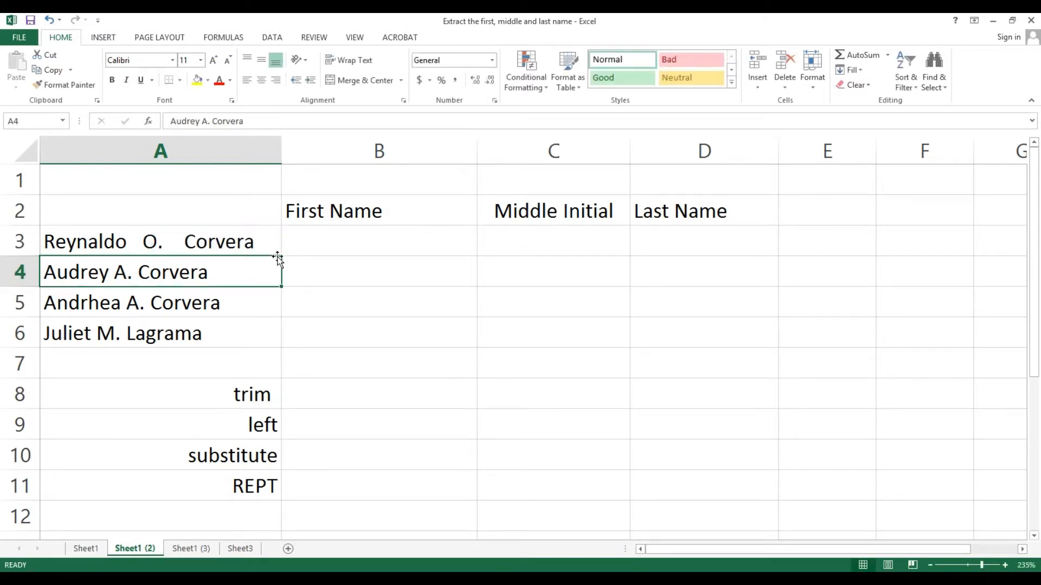
Enter the formula =TRIM(A3) in cell B3 and compare its result with the original name in A3.
{"action": "left_click", "coordinate": [308, 244]}
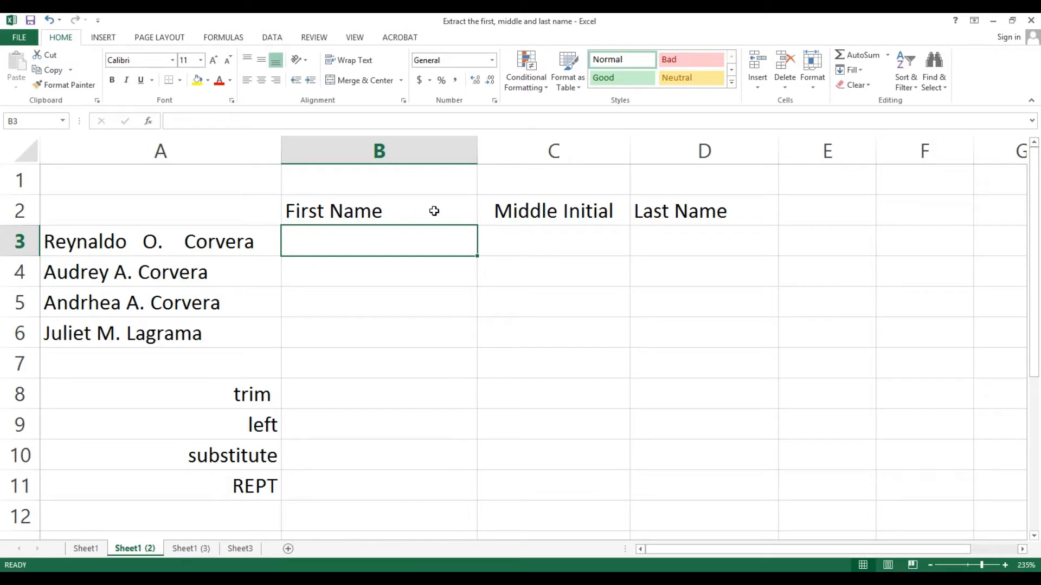
{"action": "type", "text": "="}
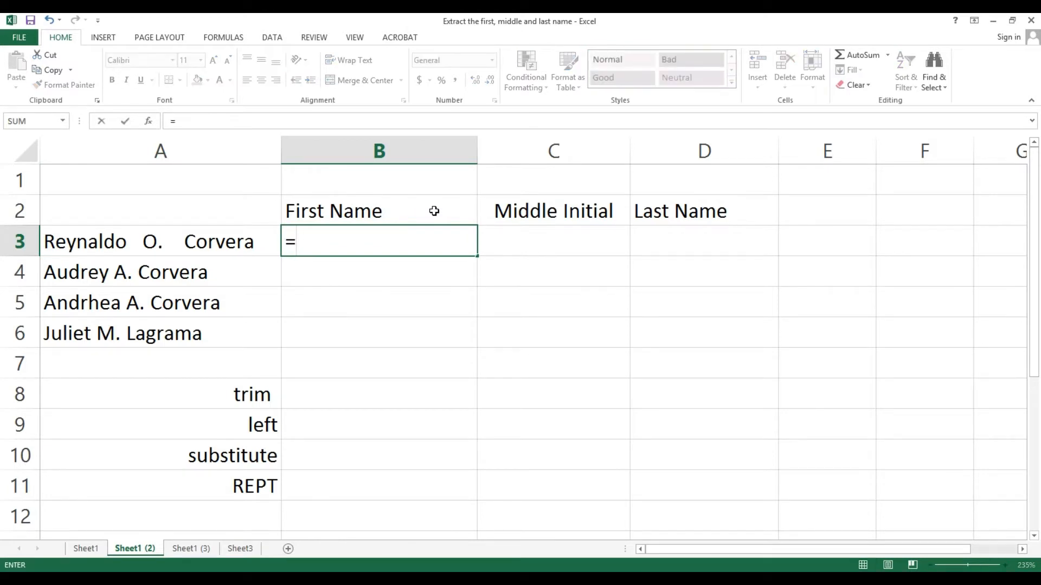
{"action": "type", "text": "TRI"}
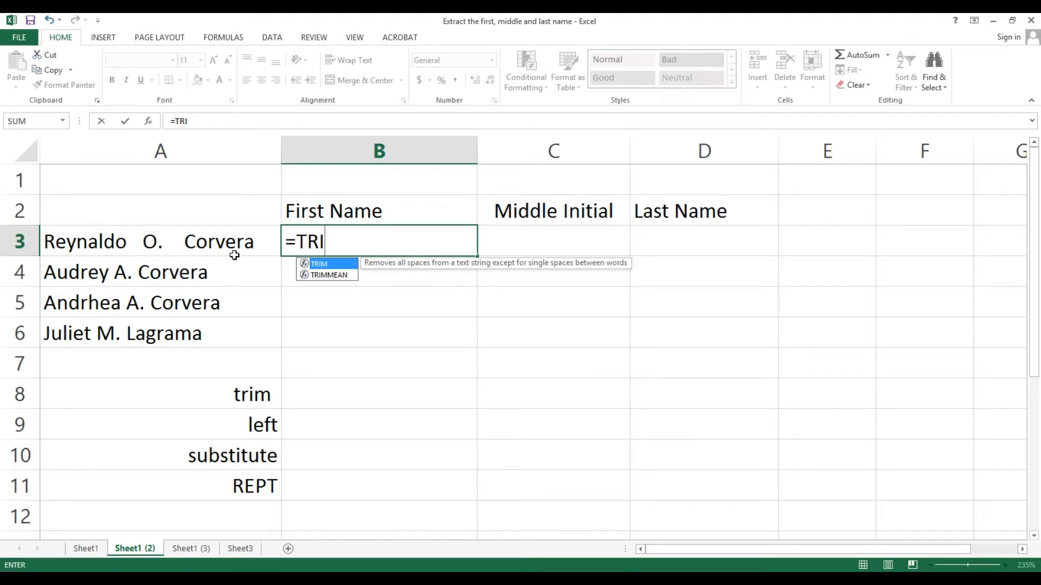
{"action": "type", "text": "M("}
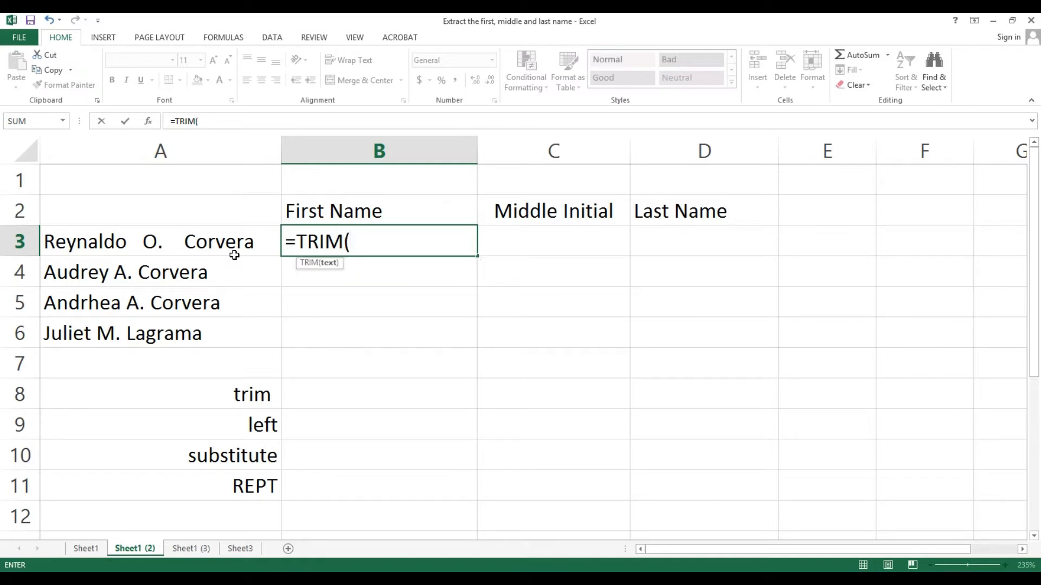
{"action": "left_click", "coordinate": [88, 240]}
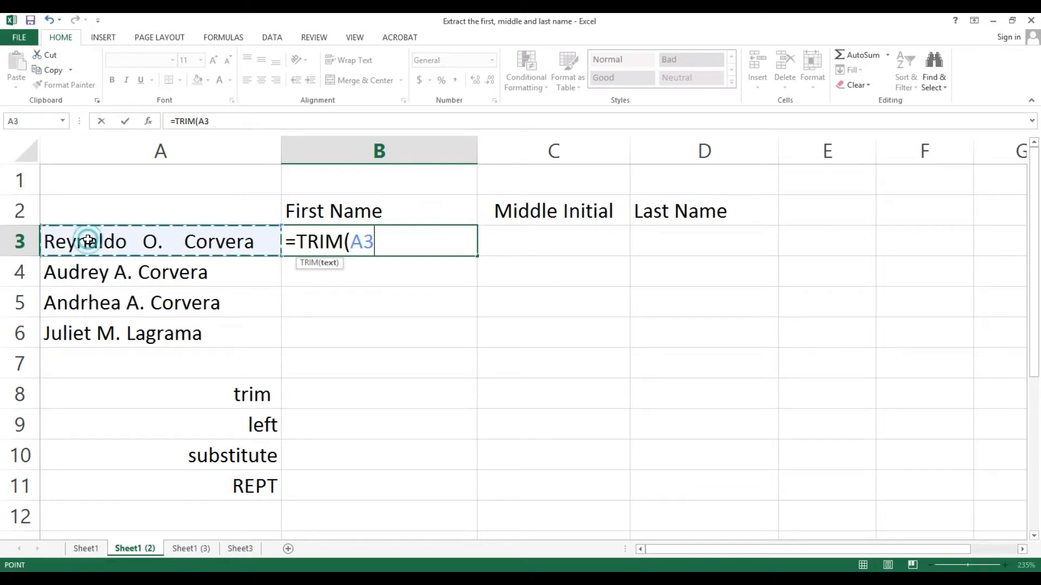
{"action": "type", "text": ")"}
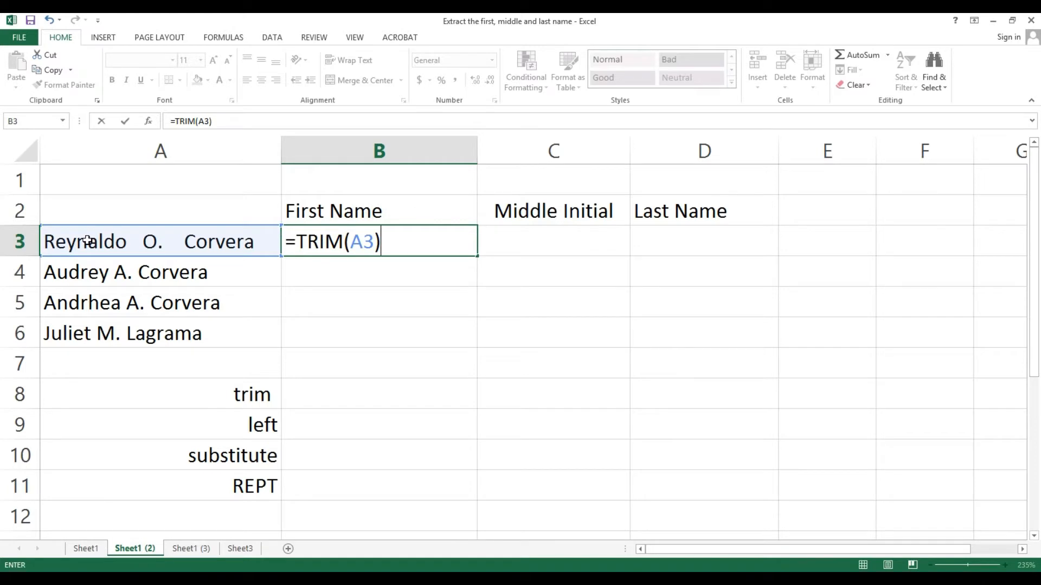
{"action": "key", "text": "Return"}
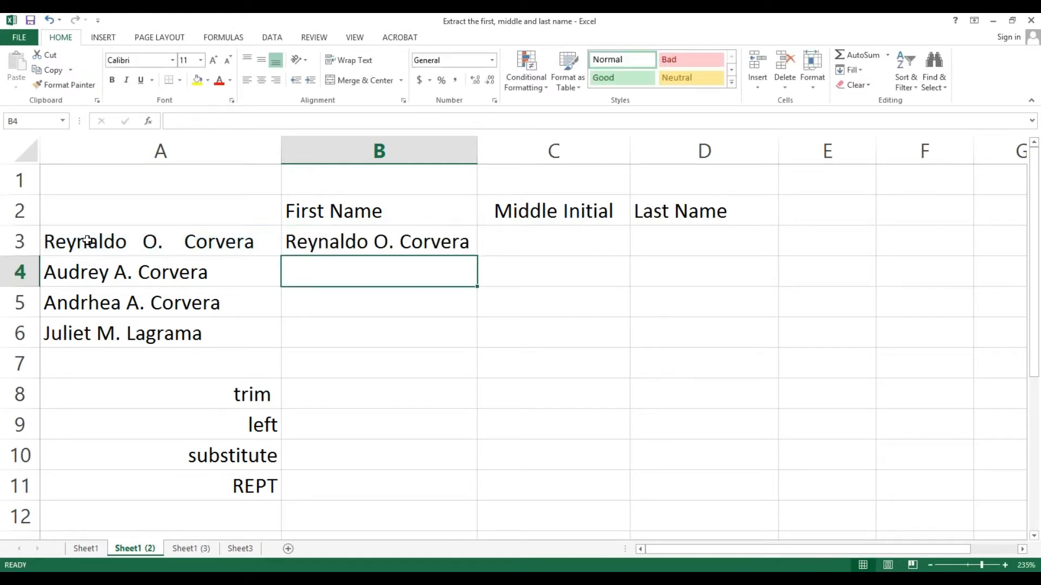
{"action": "left_click", "coordinate": [391, 239]}
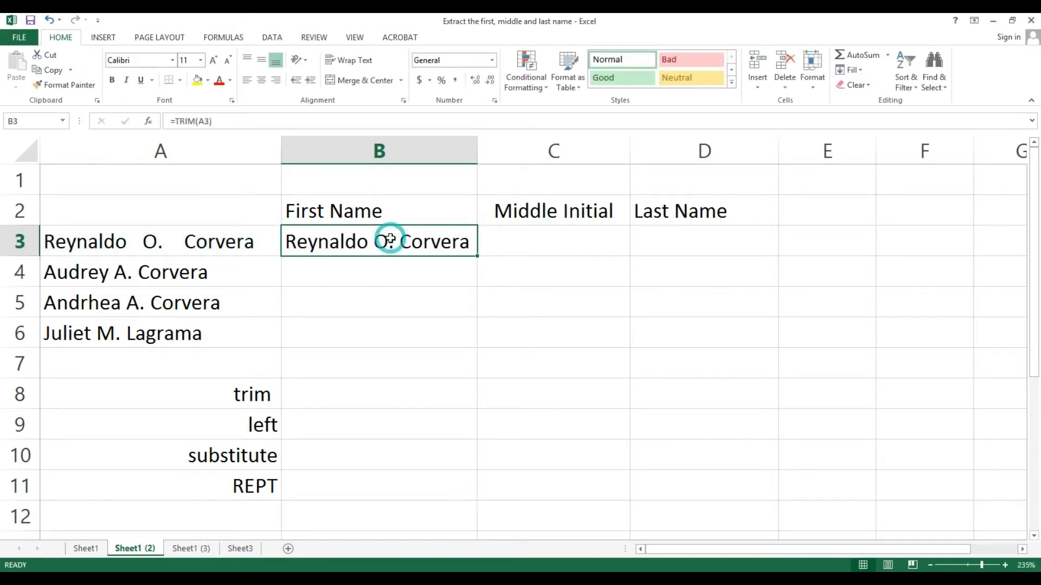
{"action": "left_click", "coordinate": [131, 243]}
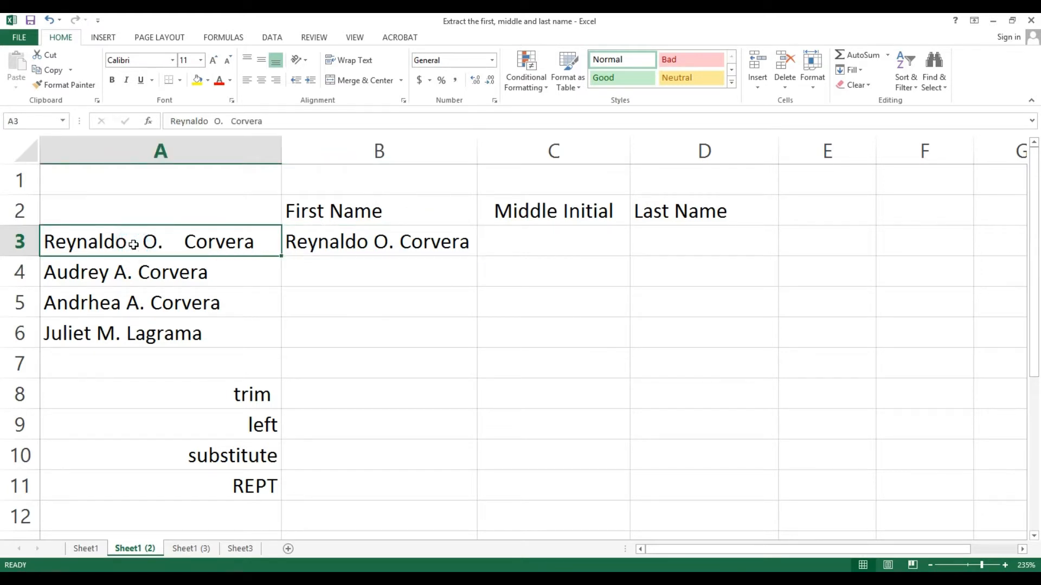
{"action": "left_click", "coordinate": [401, 239]}
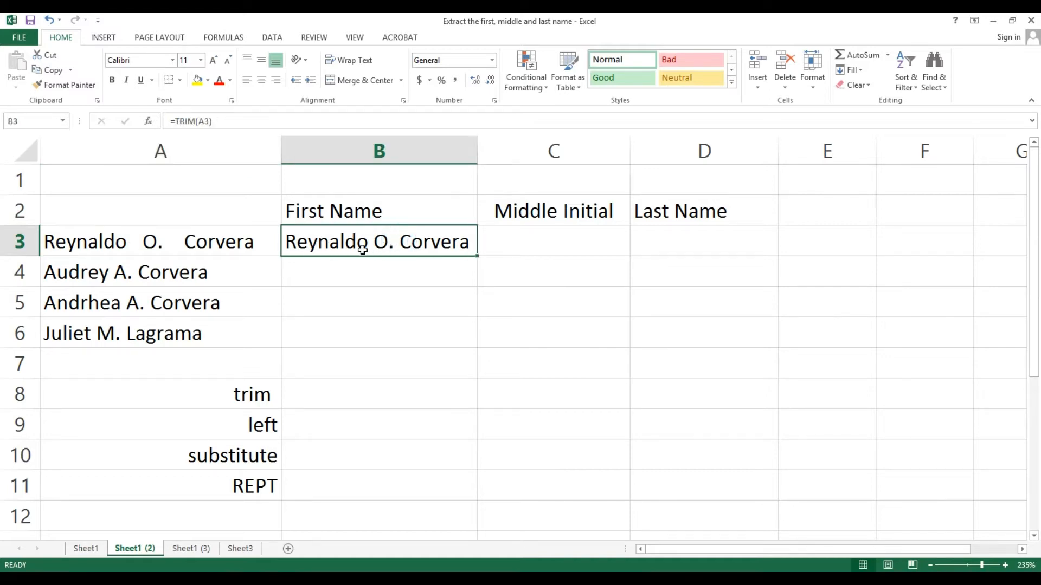
Replace the name in A3 with the trimmed result of B3 pasted as a value, and clear the formula from B3.
{"action": "key", "text": "Return"}
{"action": "left_click", "coordinate": [407, 245]}
{"action": "key", "text": "ctrl+c"}
{"action": "left_click", "coordinate": [111, 245]}
{"action": "right_click", "coordinate": [111, 245]}
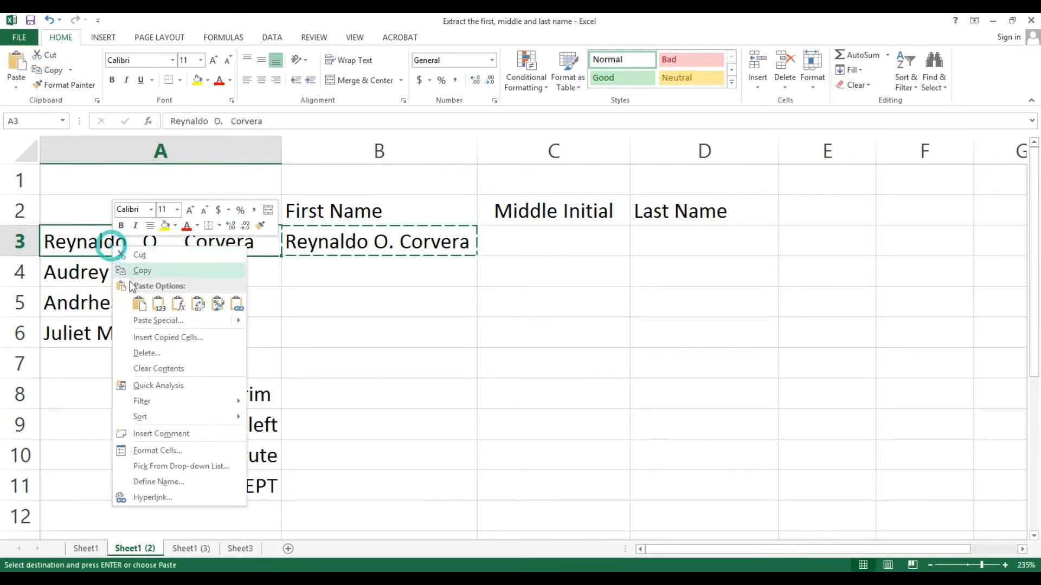
{"action": "left_click", "coordinate": [158, 307]}
{"action": "key", "text": "Escape"}
{"action": "left_click", "coordinate": [332, 239]}
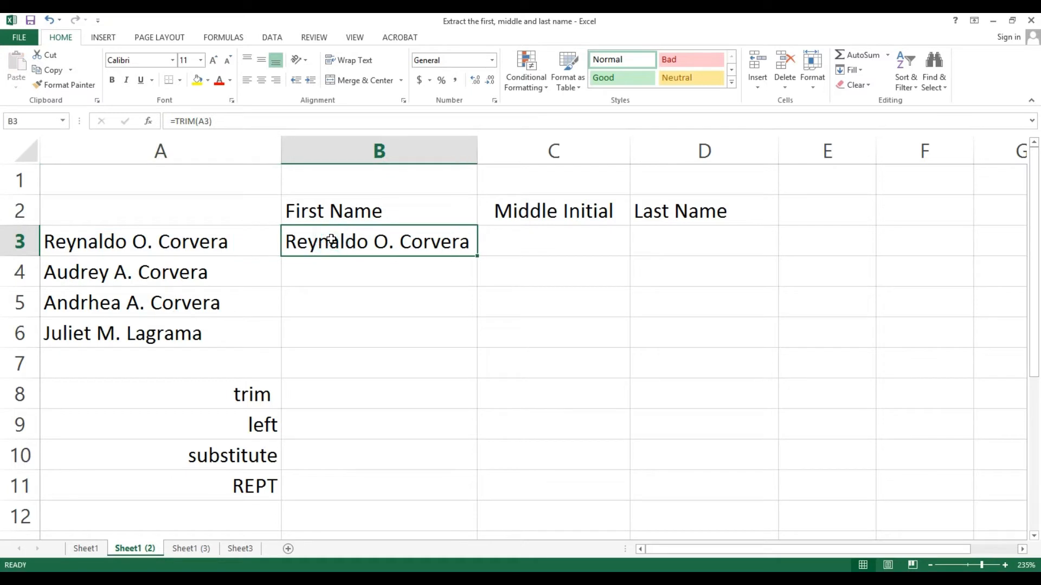
{"action": "key", "text": "Delete"}
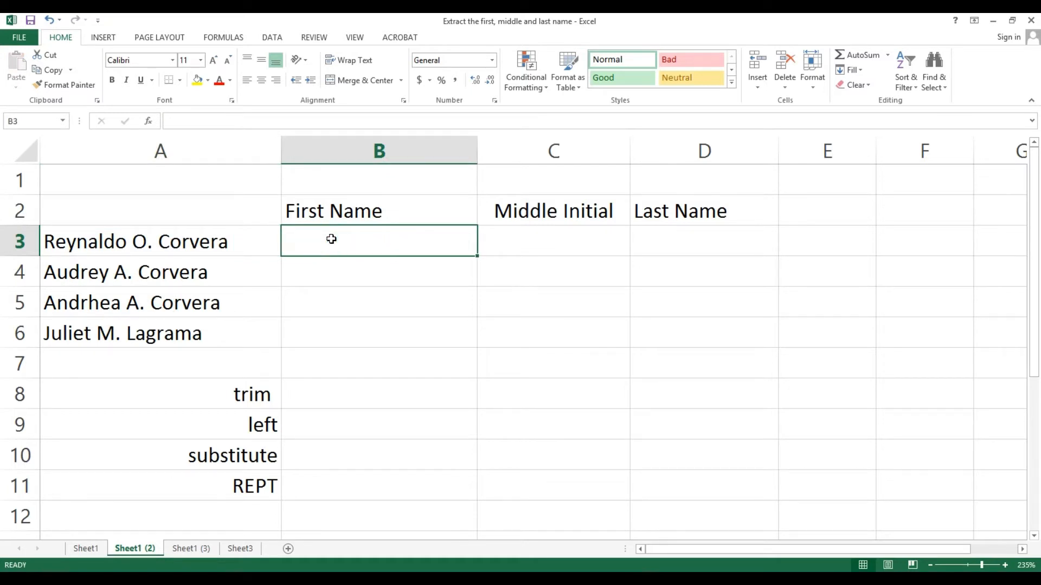
{"action": "key", "text": "Down"}
{"action": "key", "text": "Down"}
{"action": "key", "text": "Down"}
{"action": "key", "text": "Down"}
{"action": "key", "text": "Down"}
{"action": "key", "text": "Down"}
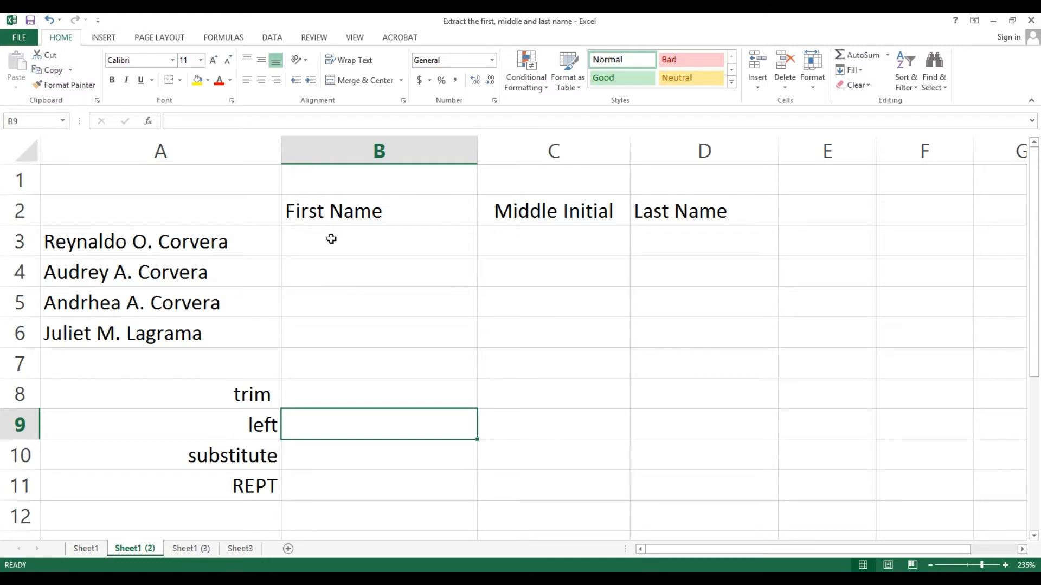
{"action": "key", "text": "Left"}
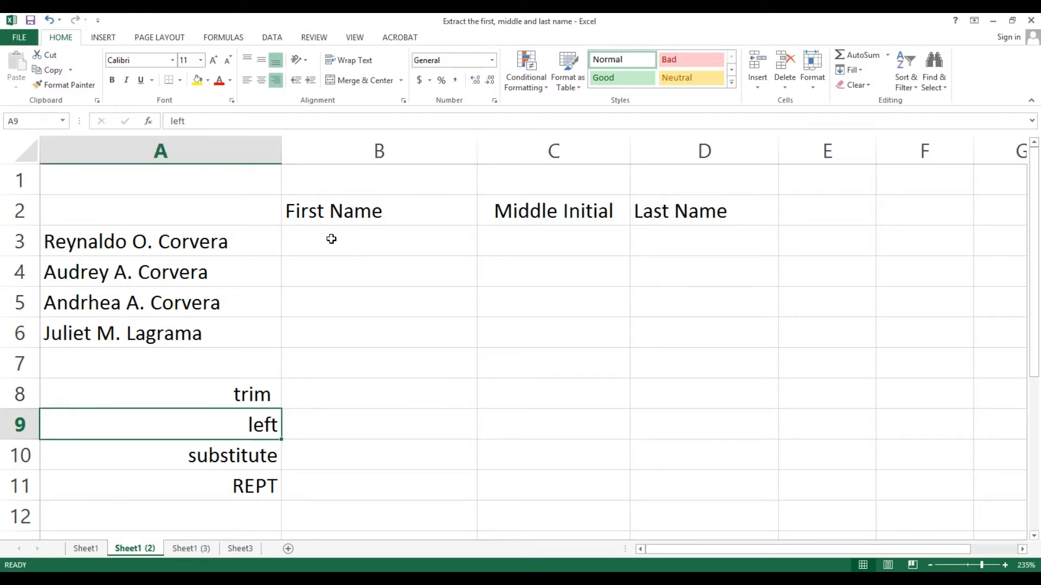
{"action": "key", "text": "Right"}
{"action": "key", "text": "Up"}
{"action": "key", "text": "Up"}
{"action": "key", "text": "Up"}
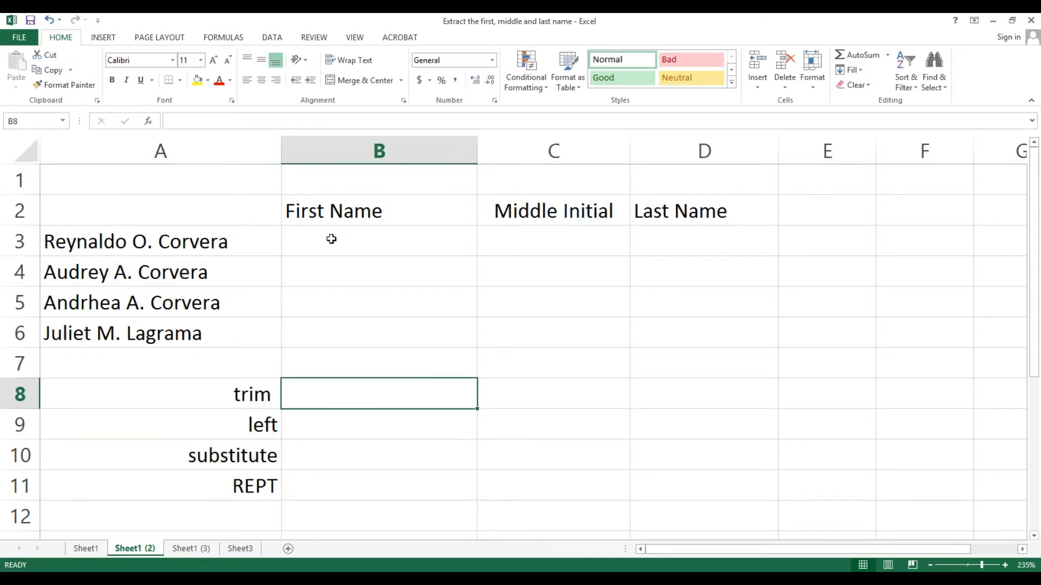
{"action": "key", "text": "Up"}
{"action": "key", "text": "Up"}
{"action": "key", "text": "Up"}
{"action": "key", "text": "Up"}
{"action": "key", "text": "Down"}
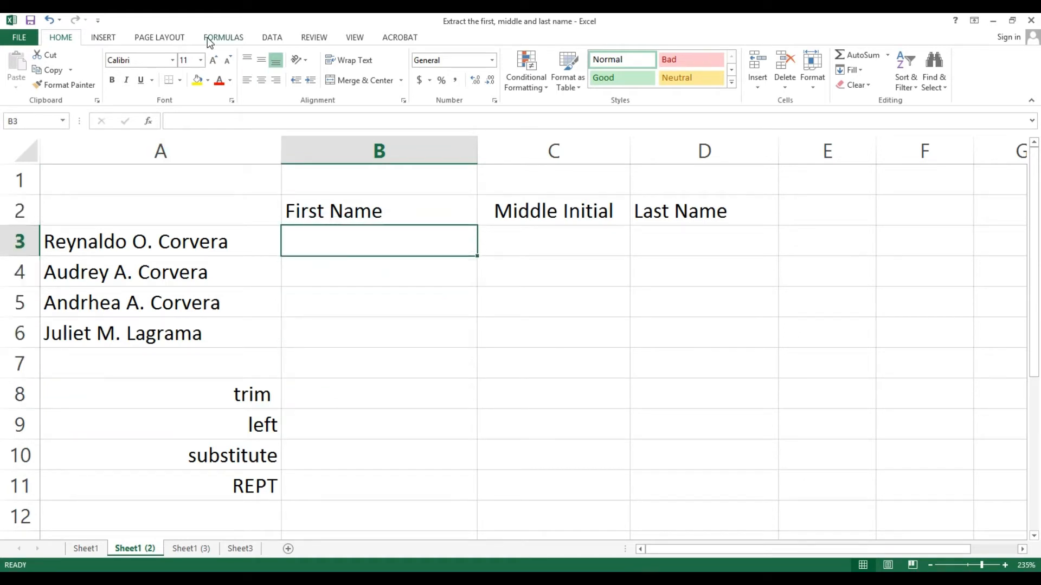
Enter the formula =LEFT(A3,8) in cell B3 to extract the first eight characters of the full name.
{"action": "type", "text": "="}
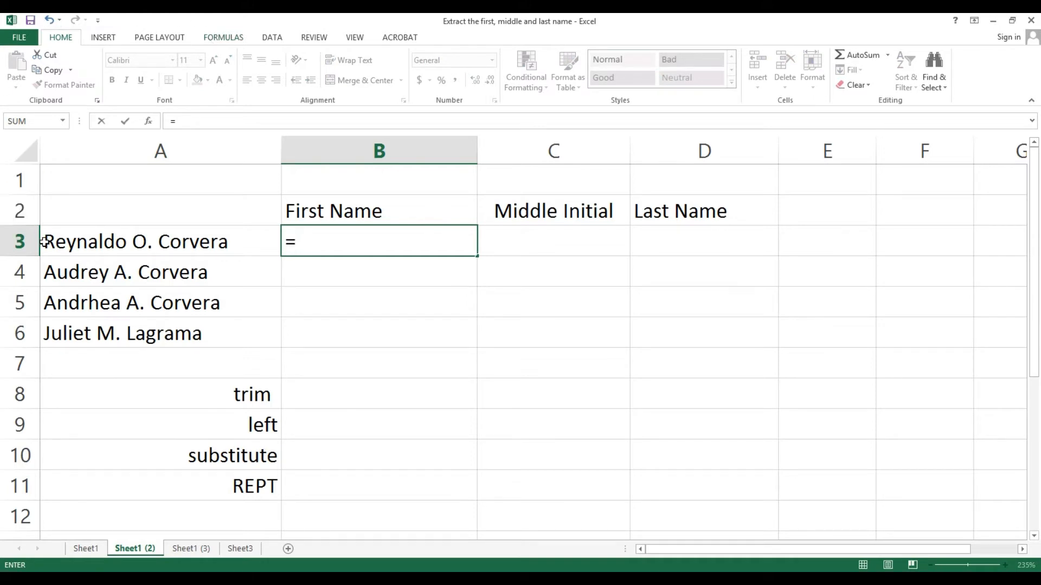
{"action": "type", "text": "LE"}
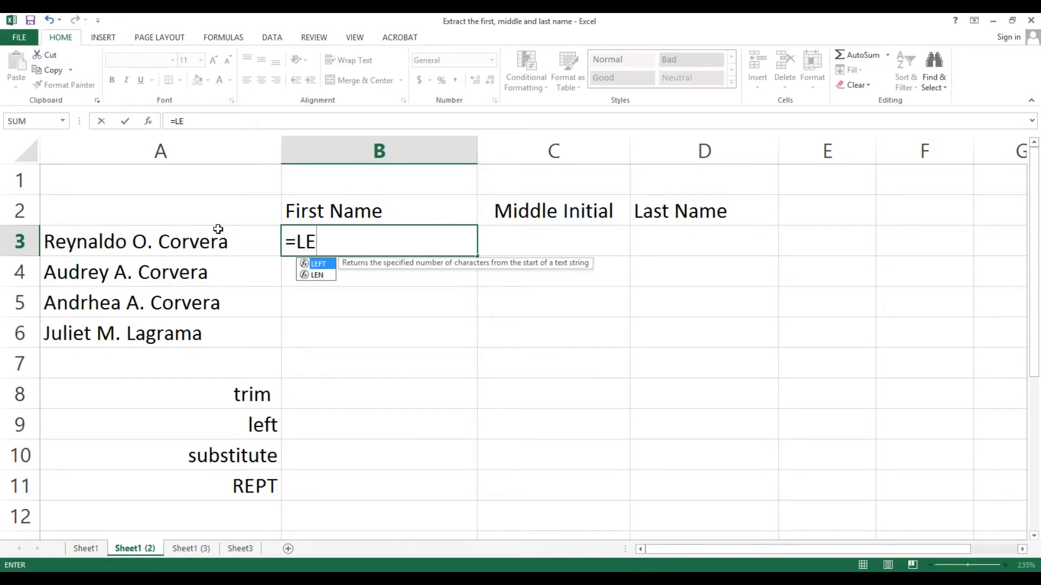
{"action": "type", "text": "FT"}
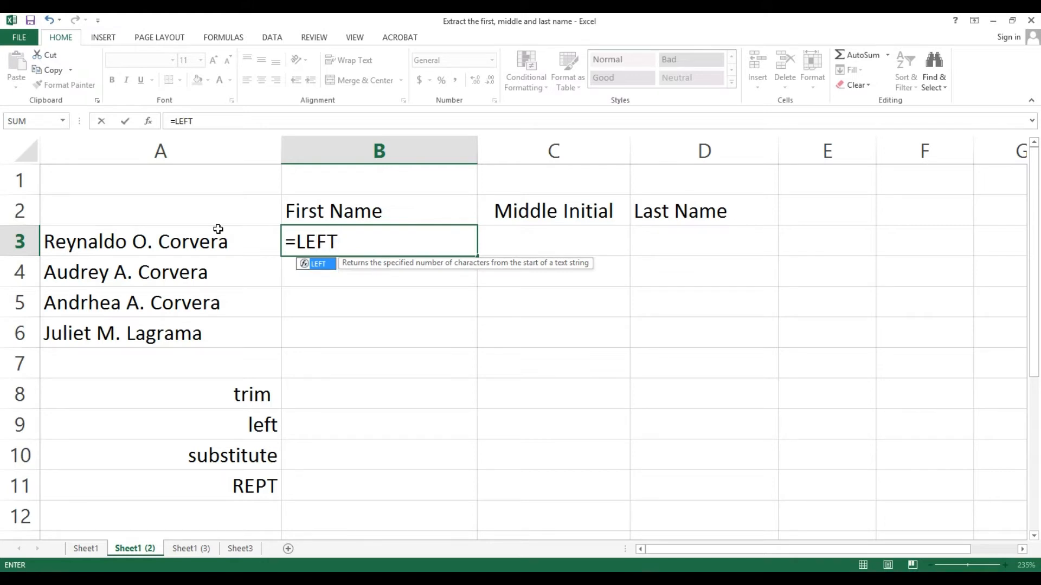
{"action": "type", "text": "("}
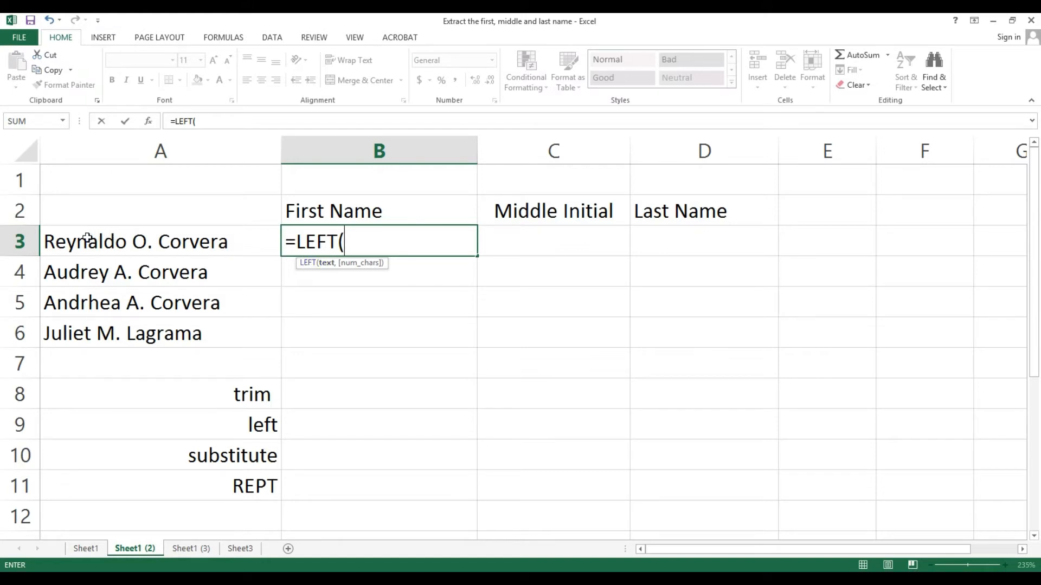
{"action": "left_click", "coordinate": [88, 239]}
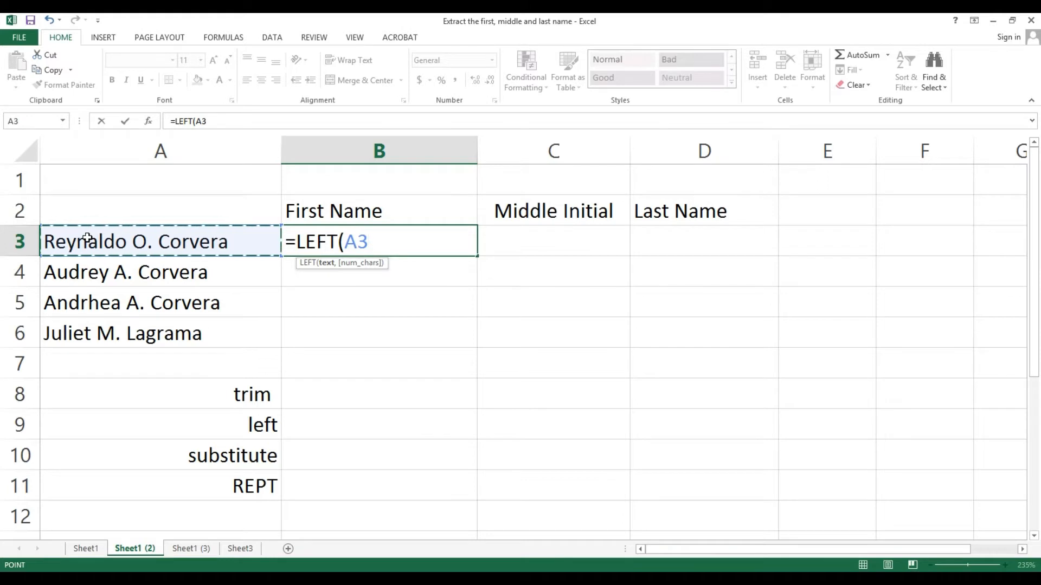
{"action": "type", "text": ","}
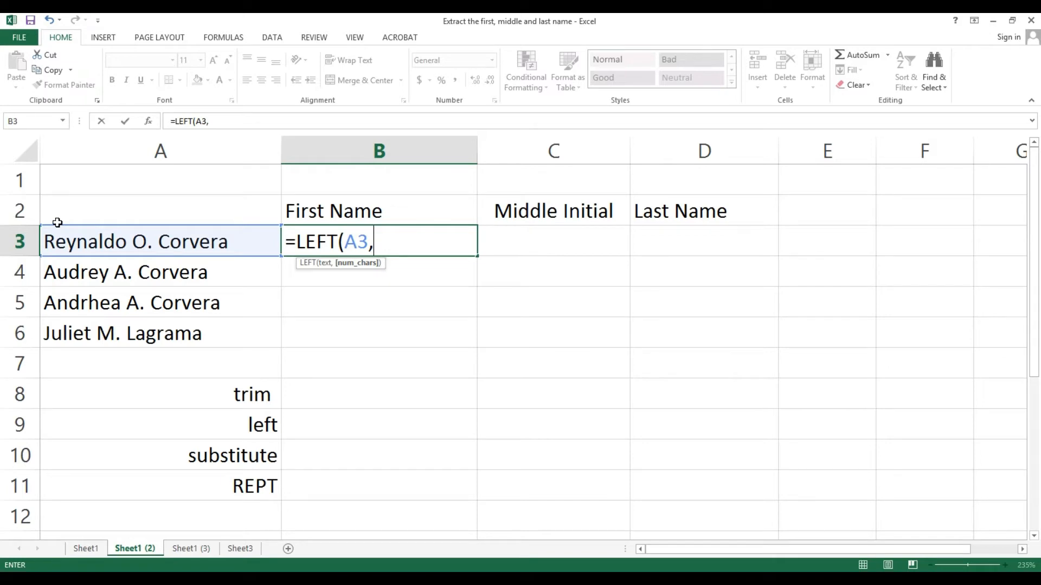
{"action": "type", "text": "8)"}
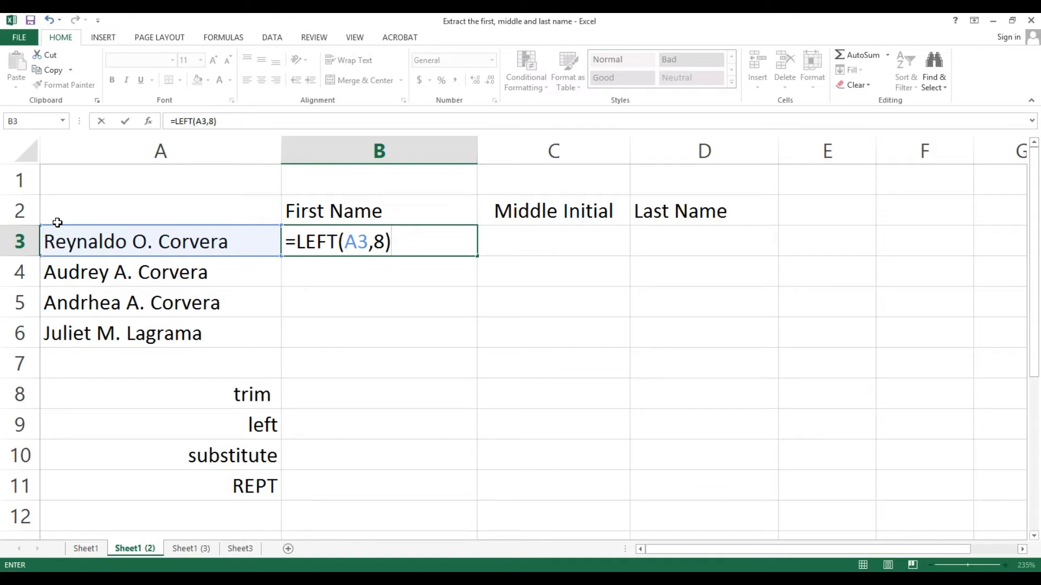
{"action": "key", "text": "Return"}
{"action": "key", "text": "Up"}
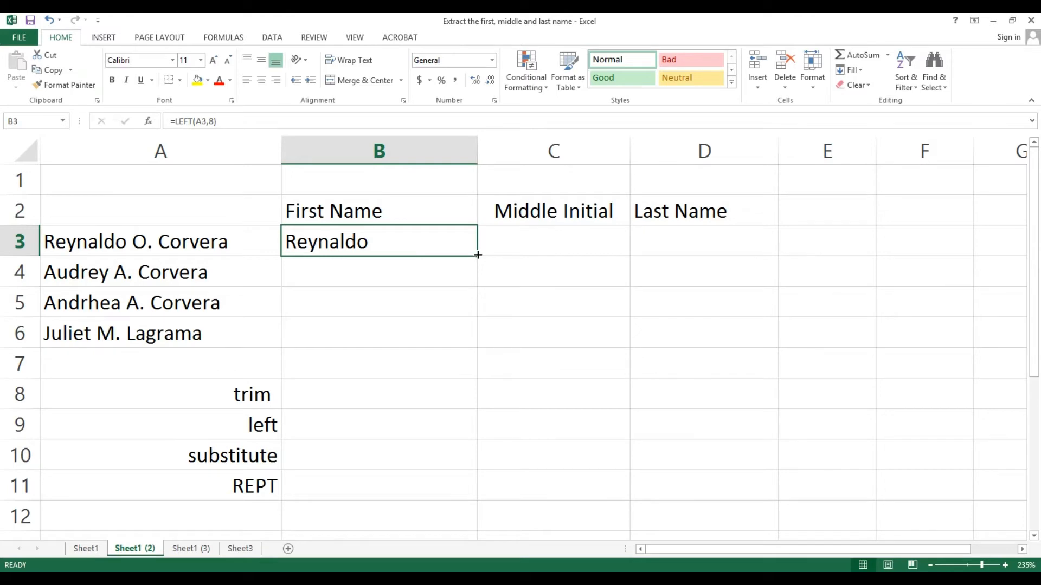
Fill the LEFT formula from B3 down to B6 and check the extracted first names.
{"action": "left_click_drag", "start_coordinate": [478, 255], "coordinate": [466, 342]}
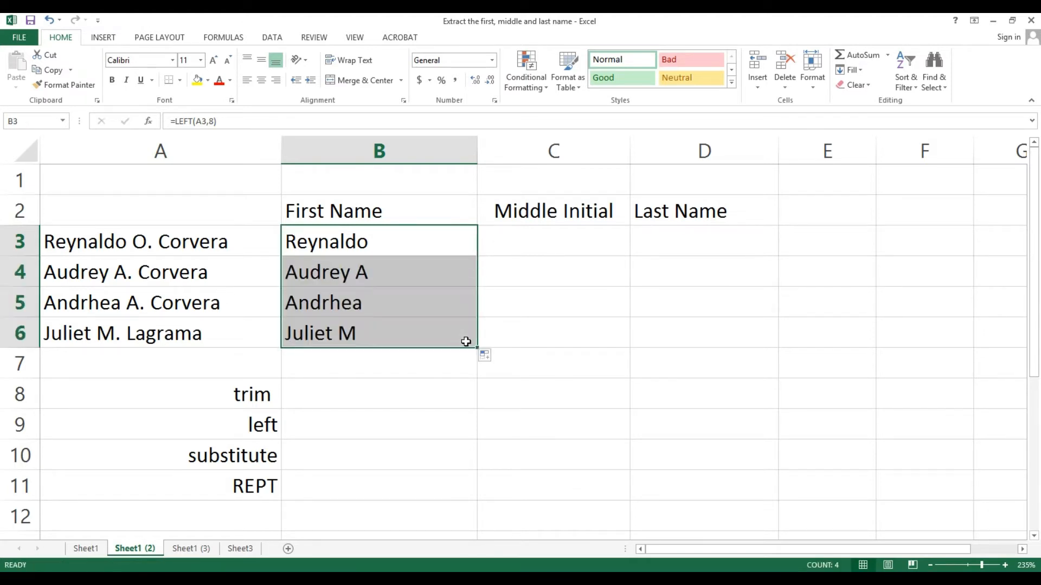
{"action": "left_click", "coordinate": [425, 302]}
{"action": "left_click", "coordinate": [352, 268]}
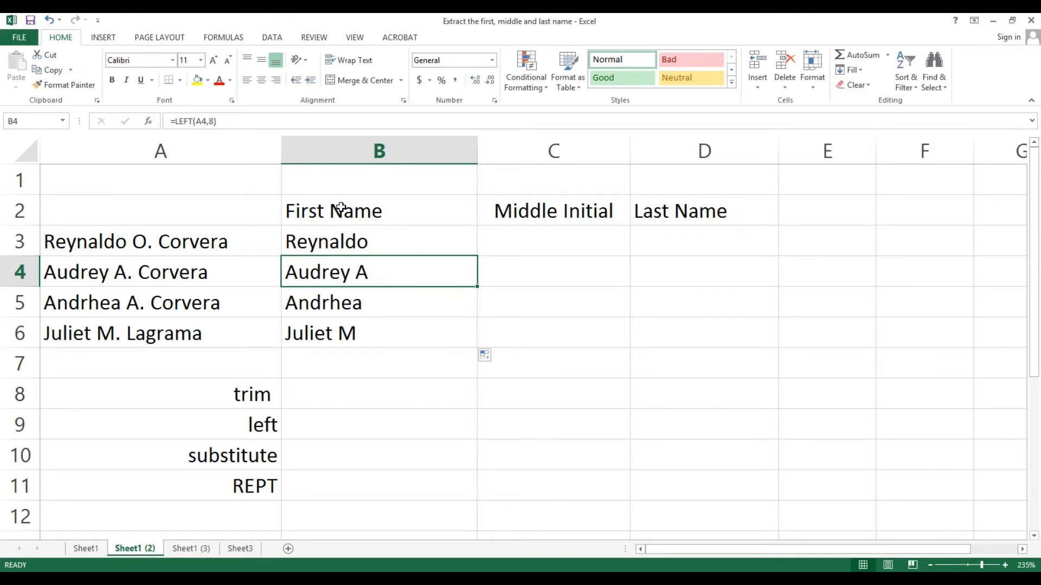
{"action": "left_click", "coordinate": [337, 234]}
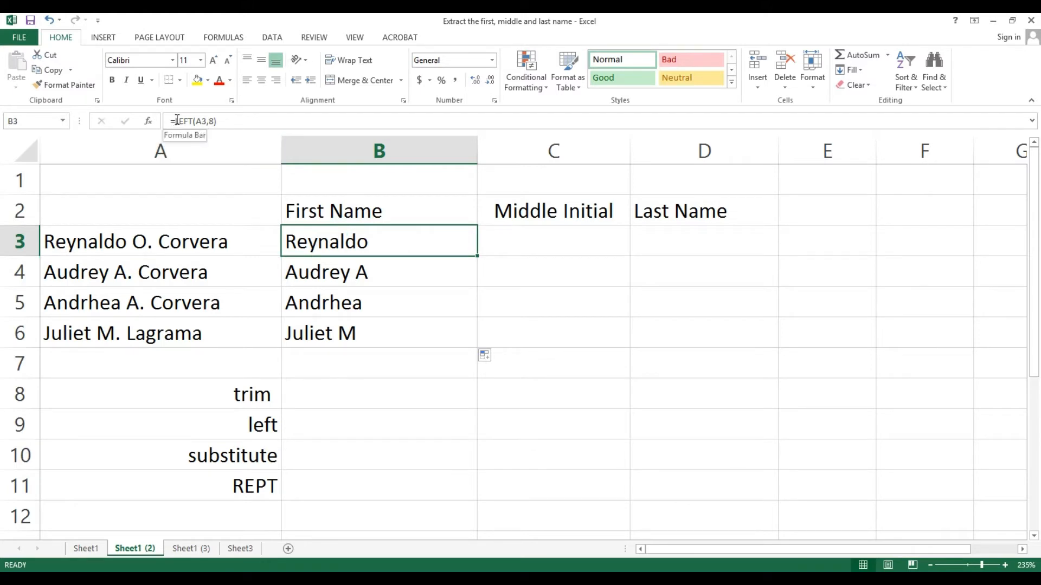
{"action": "left_click_drag", "start_coordinate": [177, 119], "coordinate": [230, 116]}
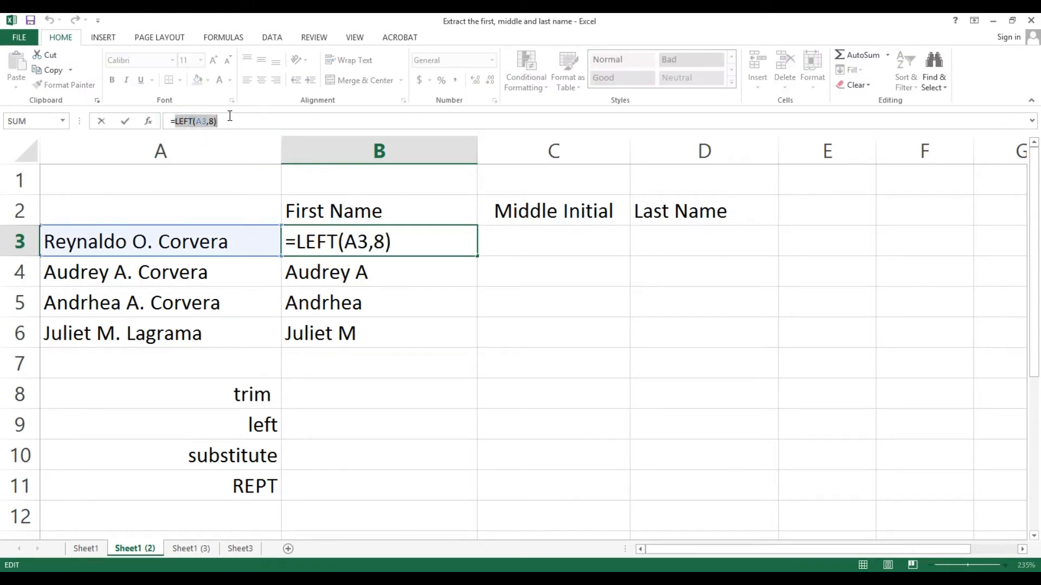
{"action": "key", "text": "ctrl+x"}
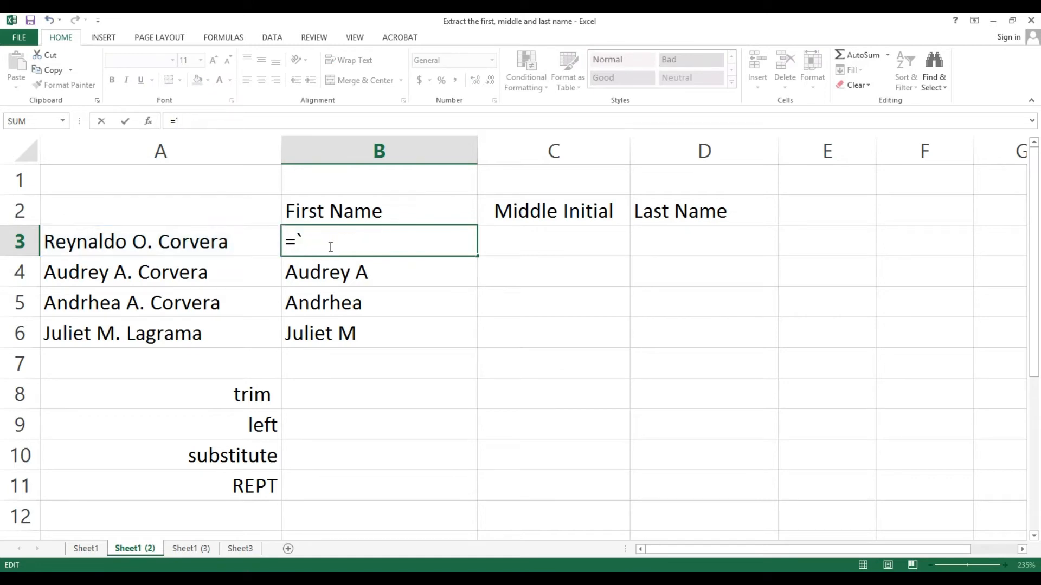
{"action": "key", "text": "Escape"}
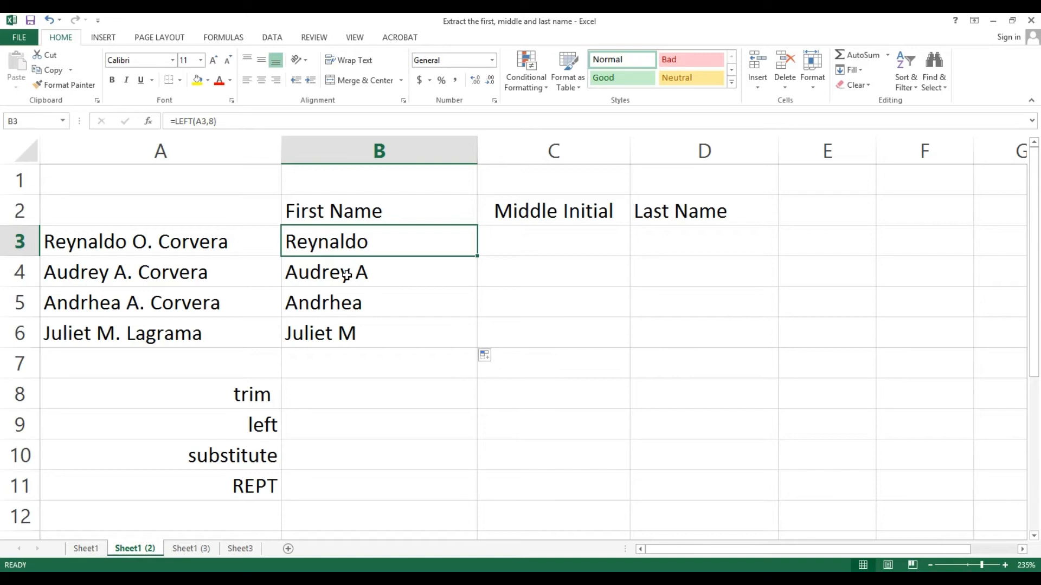
Clear the LEFT formulas from cells B3 to B6.
{"action": "left_click_drag", "start_coordinate": [347, 275], "coordinate": [341, 341]}
{"action": "key", "text": "Delete"}
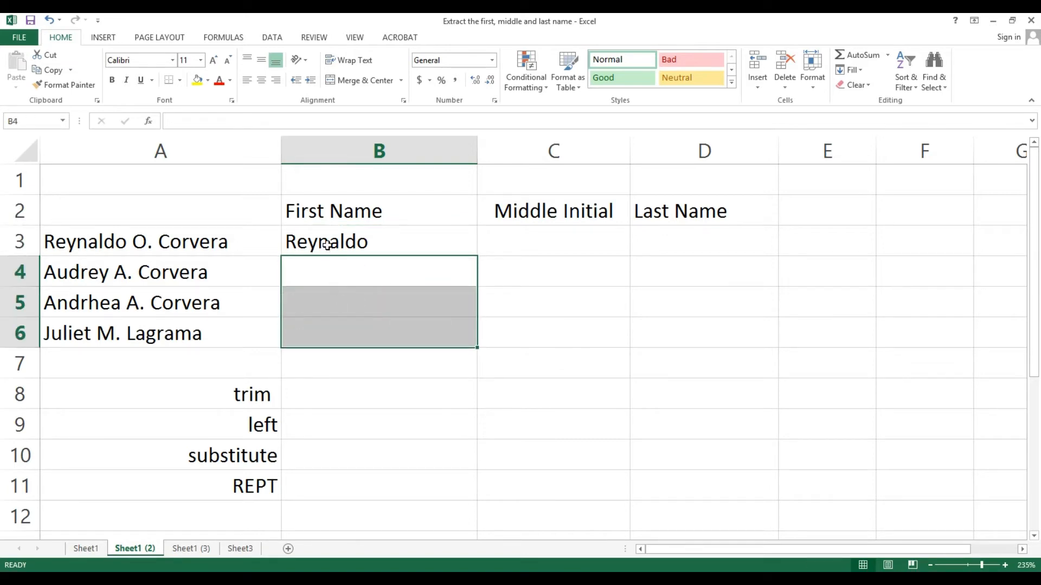
{"action": "left_click", "coordinate": [328, 242]}
{"action": "key", "text": "Delete"}
Highlight the trim and left function names in cells A8 and A9 with yellow fill.
{"action": "left_click_drag", "start_coordinate": [241, 395], "coordinate": [239, 416]}
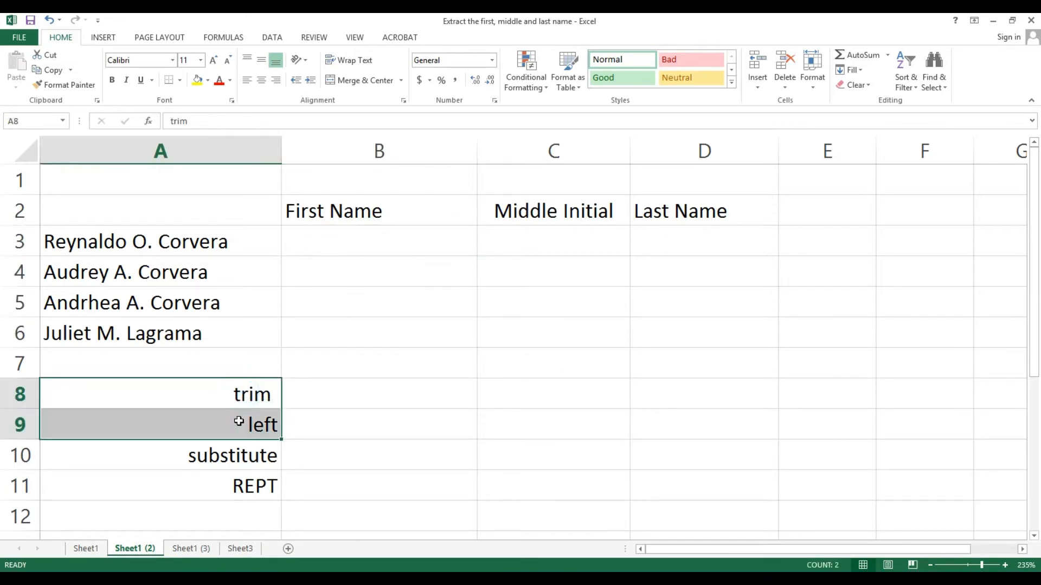
{"action": "left_click", "coordinate": [198, 81]}
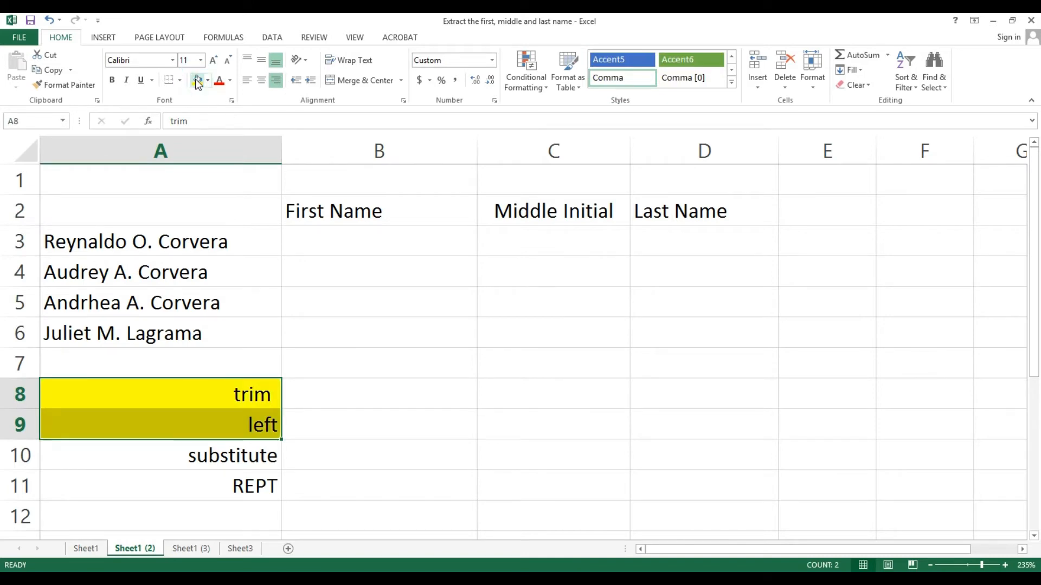
{"action": "left_click", "coordinate": [265, 465]}
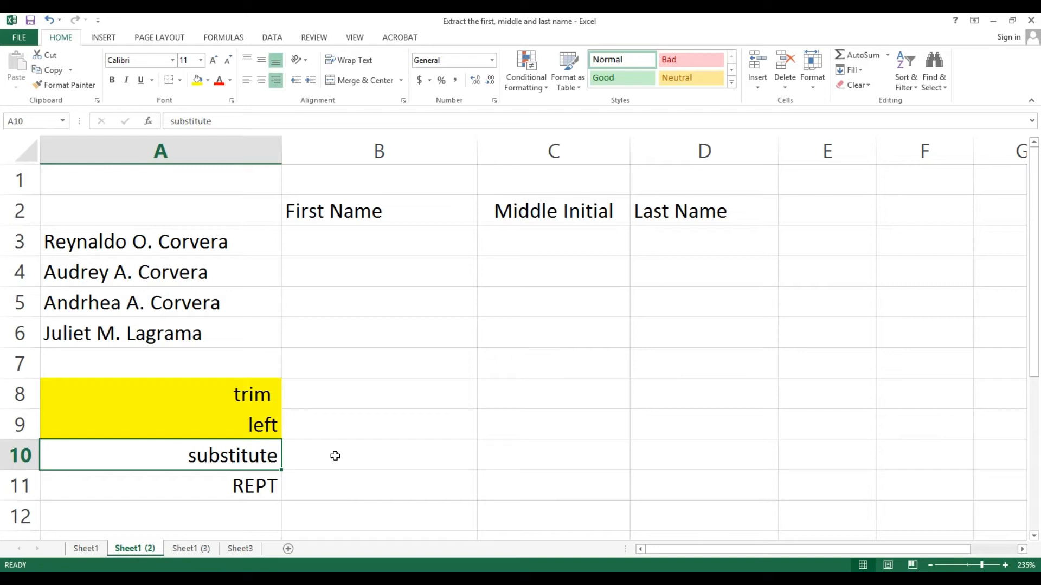
Enter the sample word Mood in cell B8 and right-align it.
{"action": "left_click", "coordinate": [418, 395]}
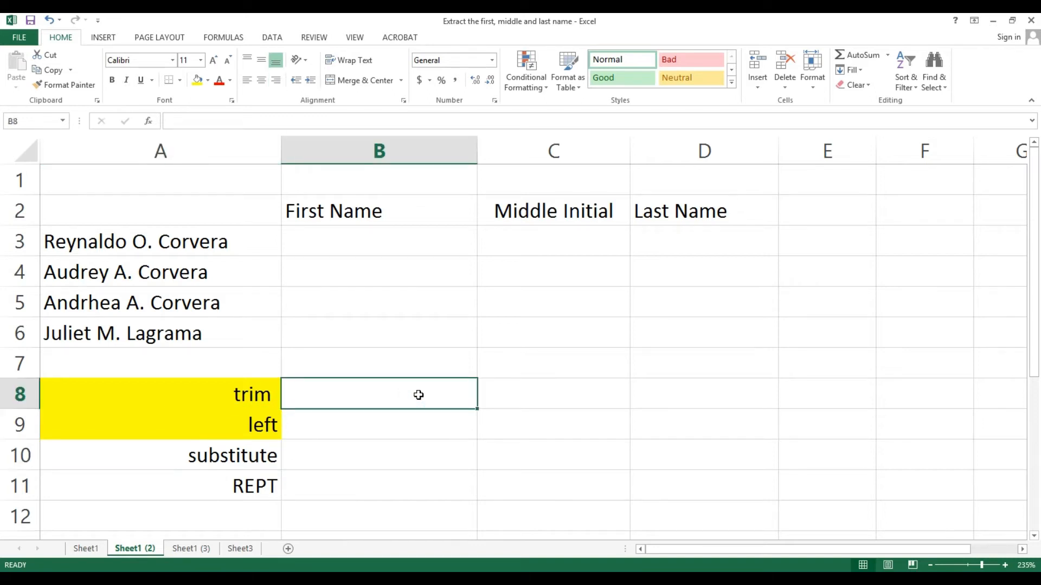
{"action": "type", "text": "<"}
{"action": "key", "text": "BackSpace"}
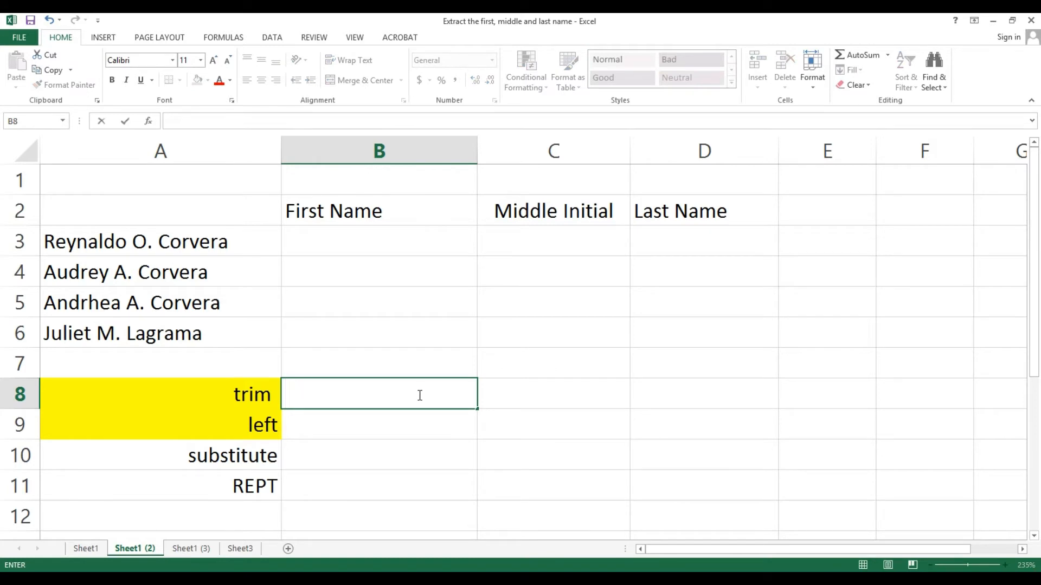
{"action": "type", "text": "Mood"}
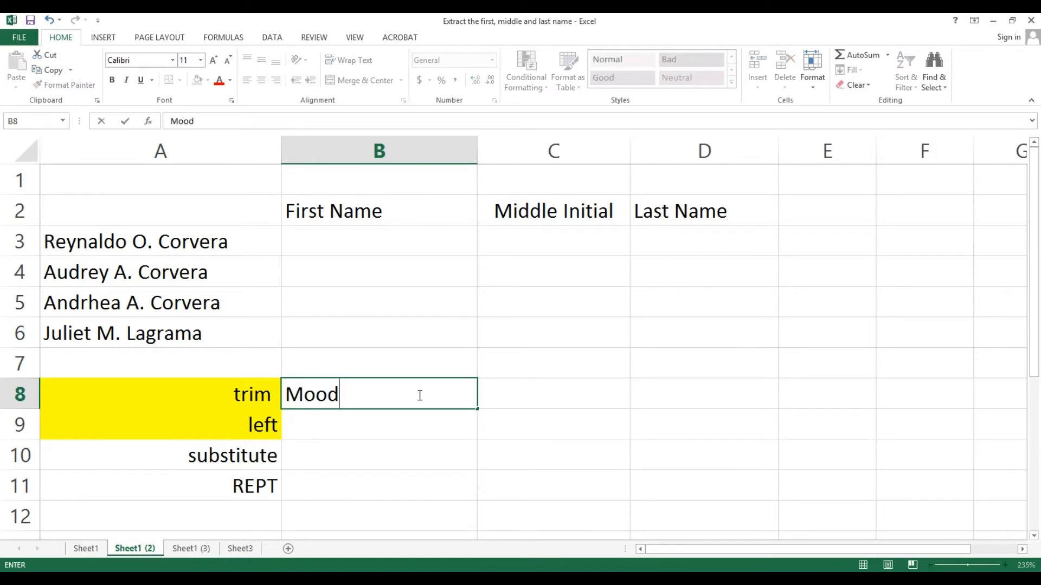
{"action": "key", "text": "Return"}
{"action": "left_click", "coordinate": [420, 395]}
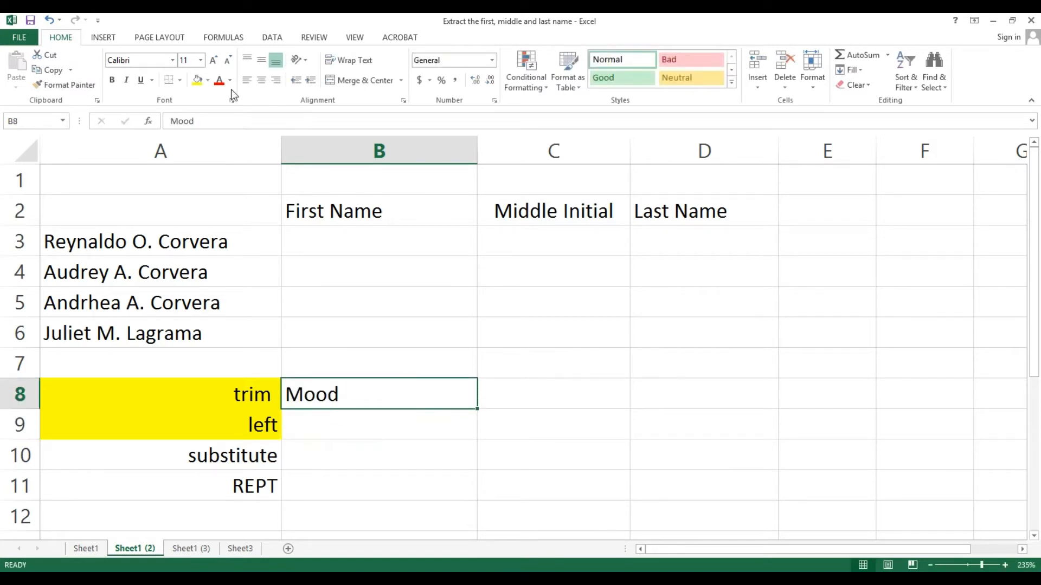
{"action": "left_click", "coordinate": [276, 79]}
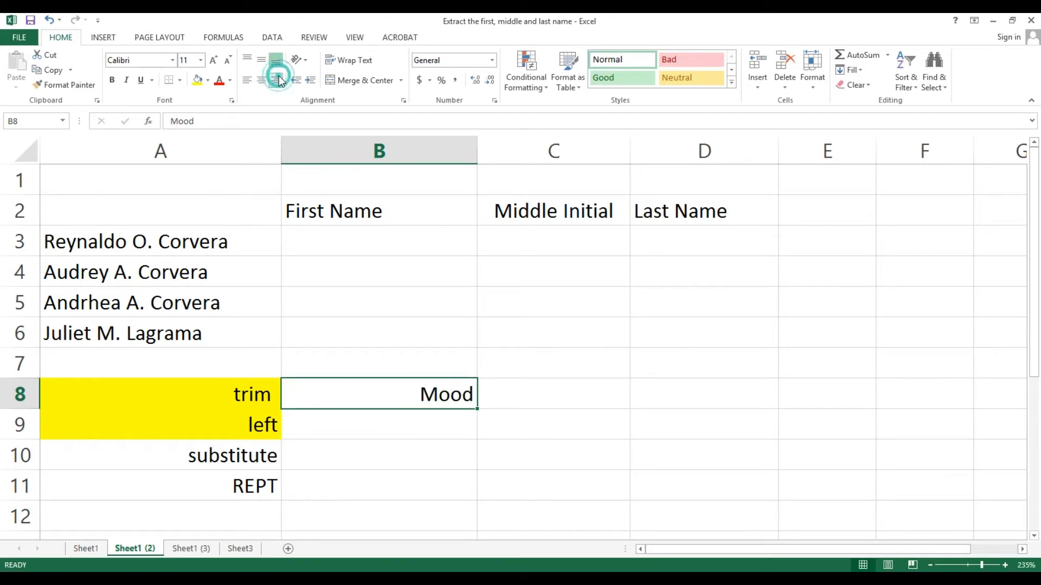
{"action": "left_click", "coordinate": [563, 403]}
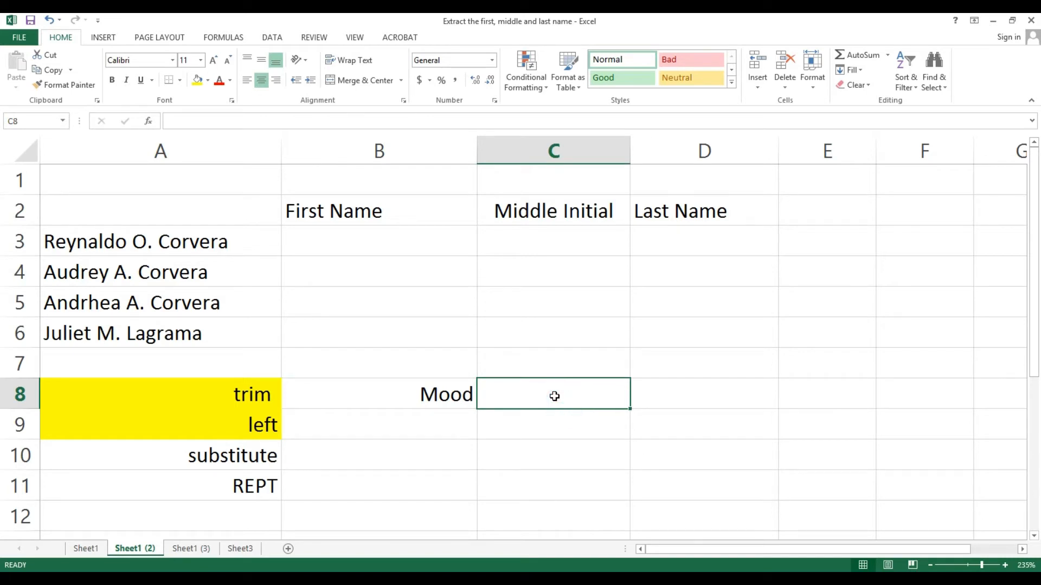
{"action": "type", "text": "="}
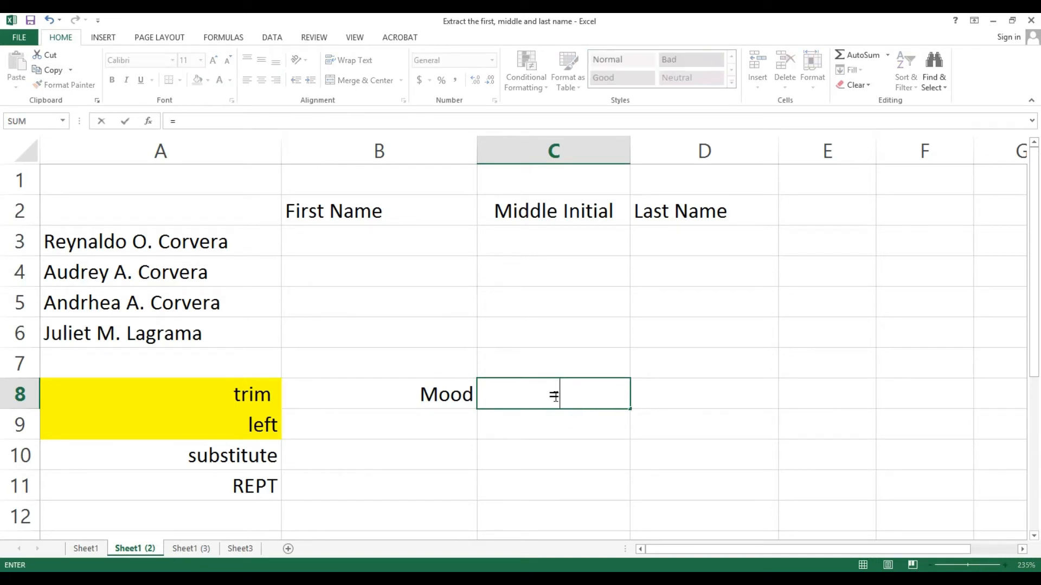
{"action": "type", "text": "su"}
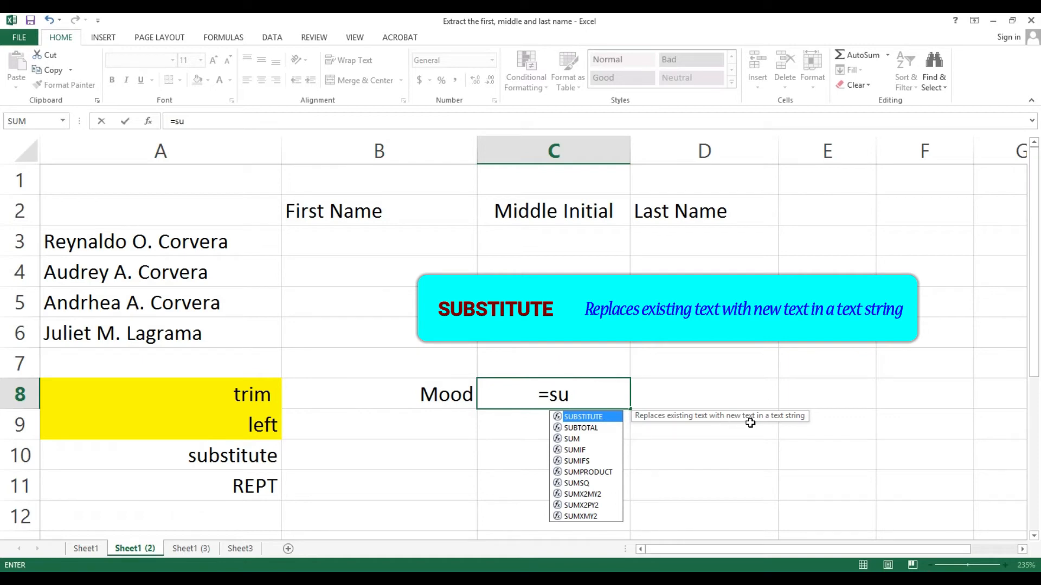
{"action": "double_click", "coordinate": [573, 420]}
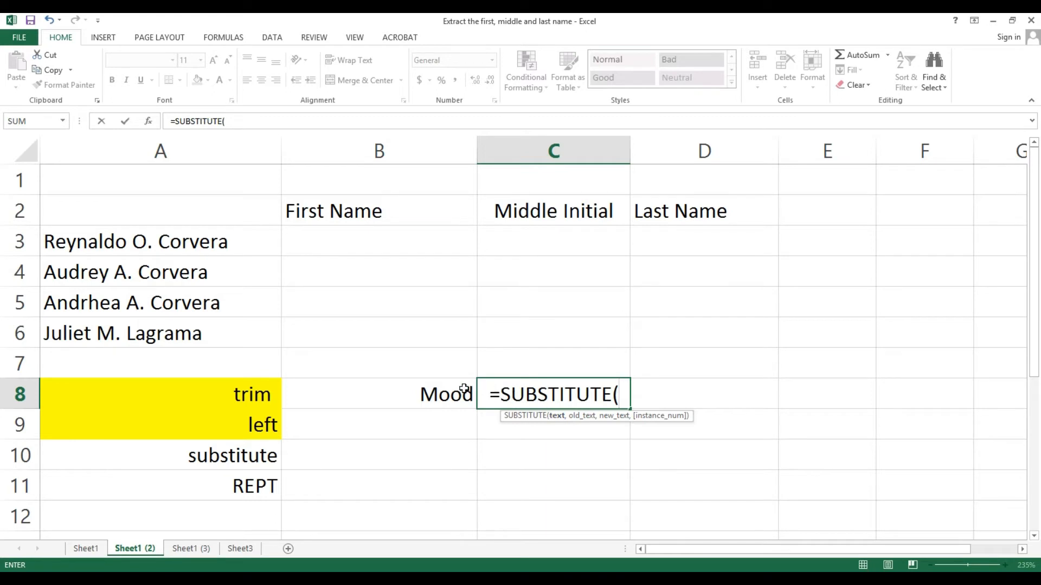
{"action": "left_click", "coordinate": [415, 393]}
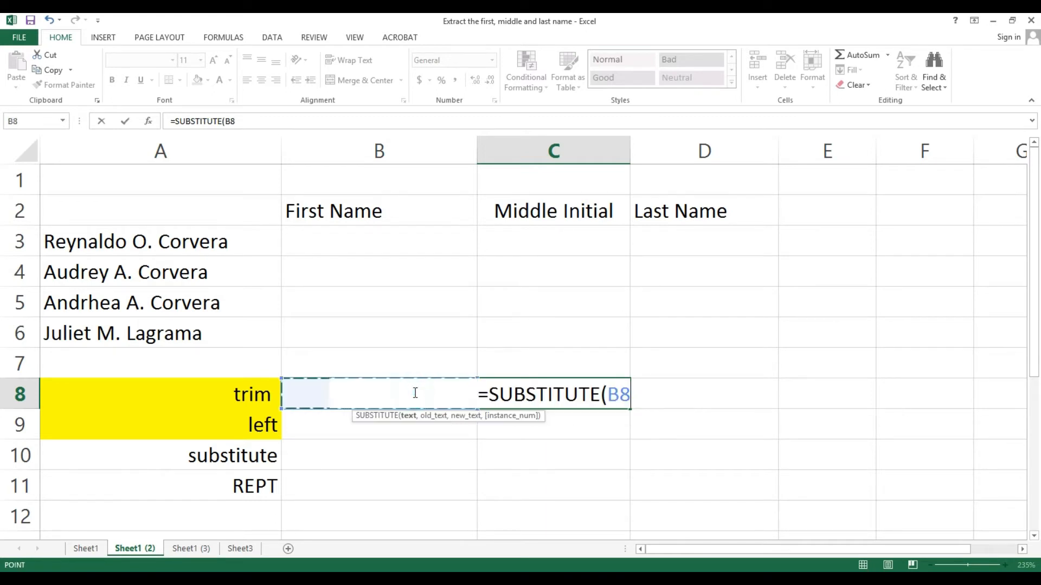
{"action": "type", "text": ","}
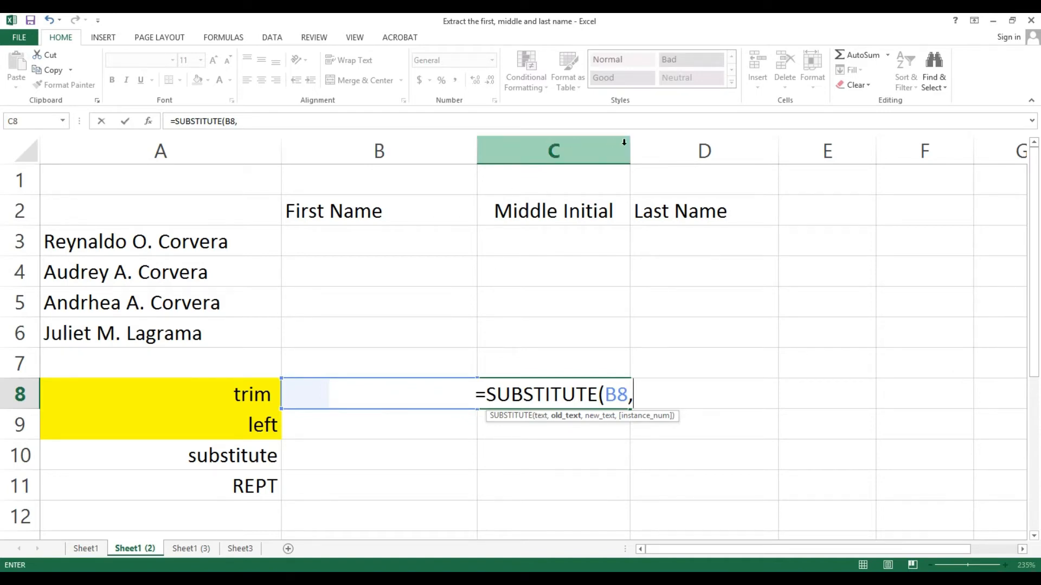
{"action": "key", "text": "Escape"}
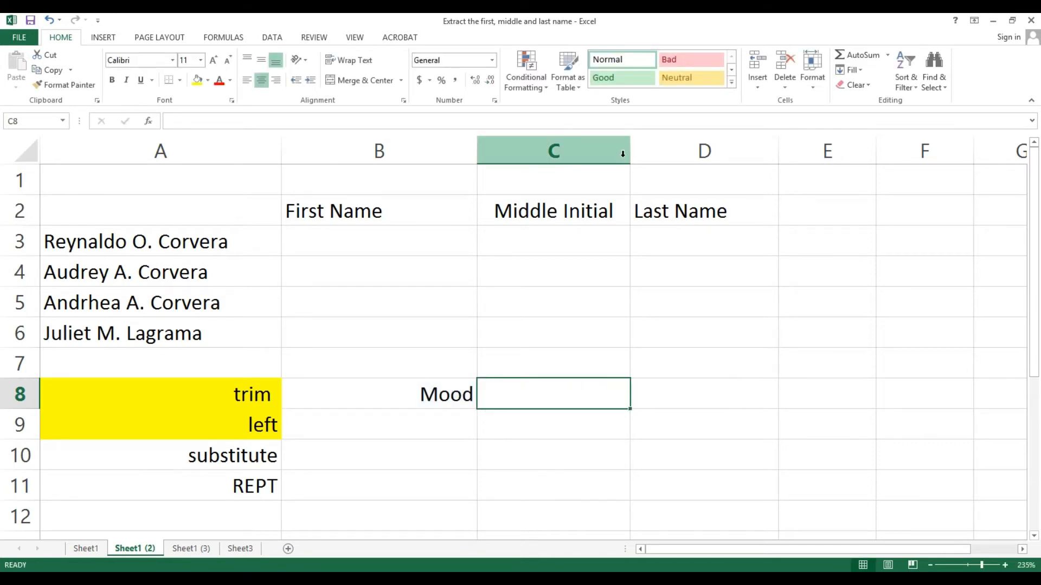
Widen column C to about three times its width to make room for a long formula.
{"action": "left_click_drag", "start_coordinate": [630, 153], "coordinate": [899, 153]}
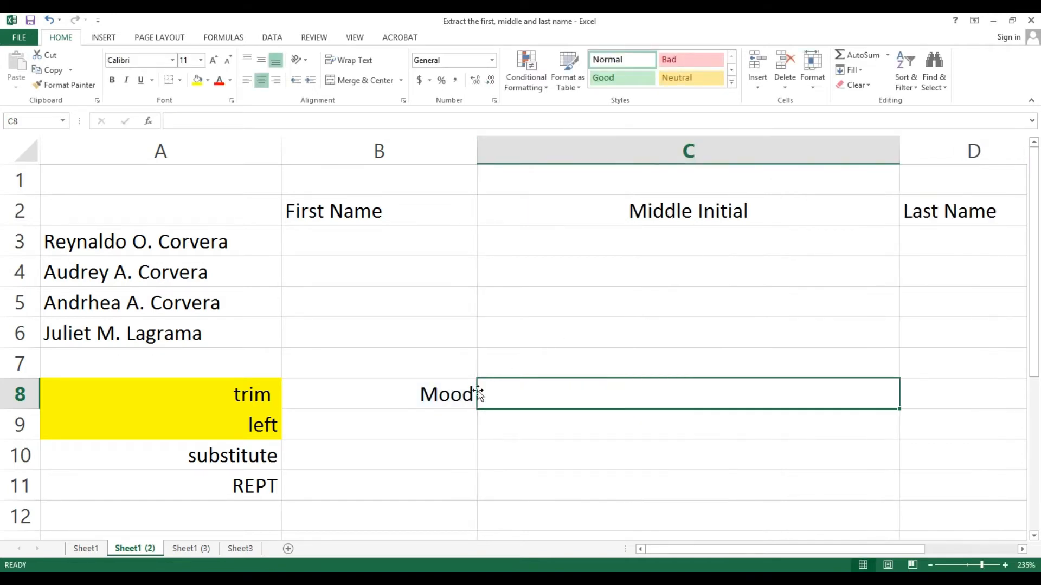
{"action": "left_click_drag", "start_coordinate": [476, 145], "coordinate": [476, 144]}
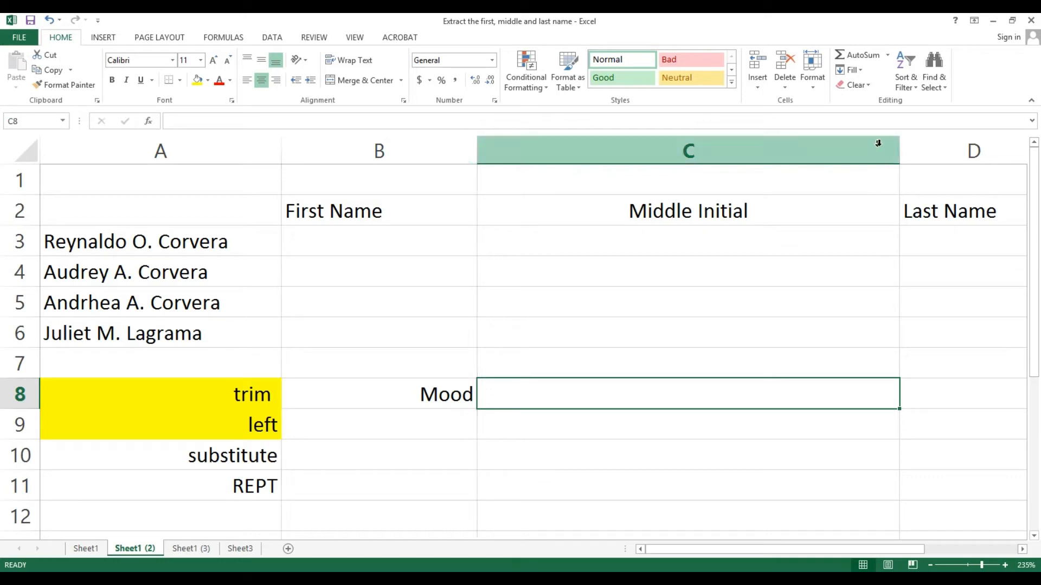
{"action": "left_click_drag", "start_coordinate": [899, 145], "coordinate": [926, 145]}
Begin a SUBSTITUTE formula in cell C8 with B8 as the text and "o" as the old text.
{"action": "left_click", "coordinate": [715, 393]}
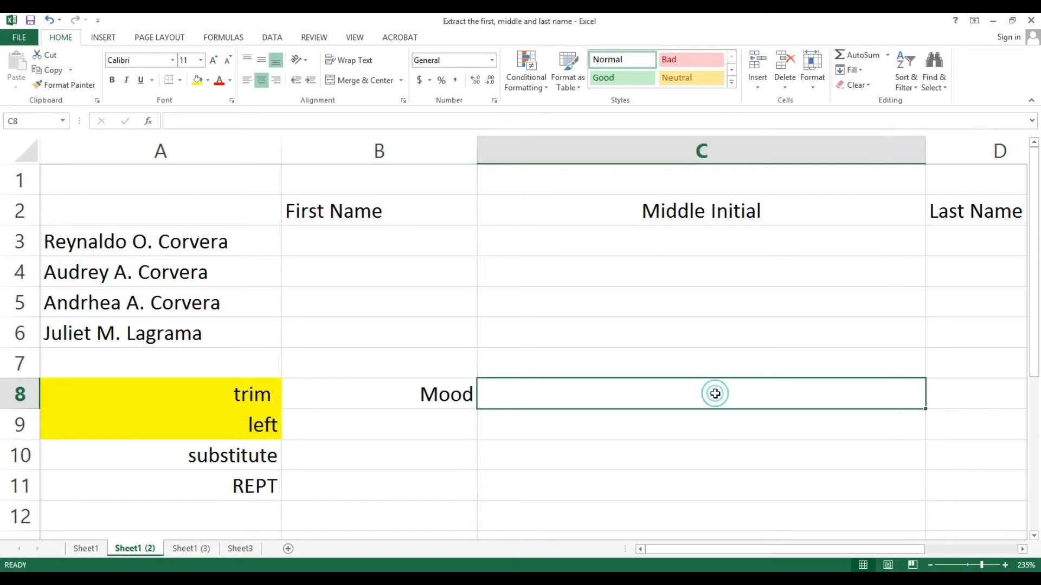
{"action": "type", "text": "=t"}
{"action": "key", "text": "BackSpace"}
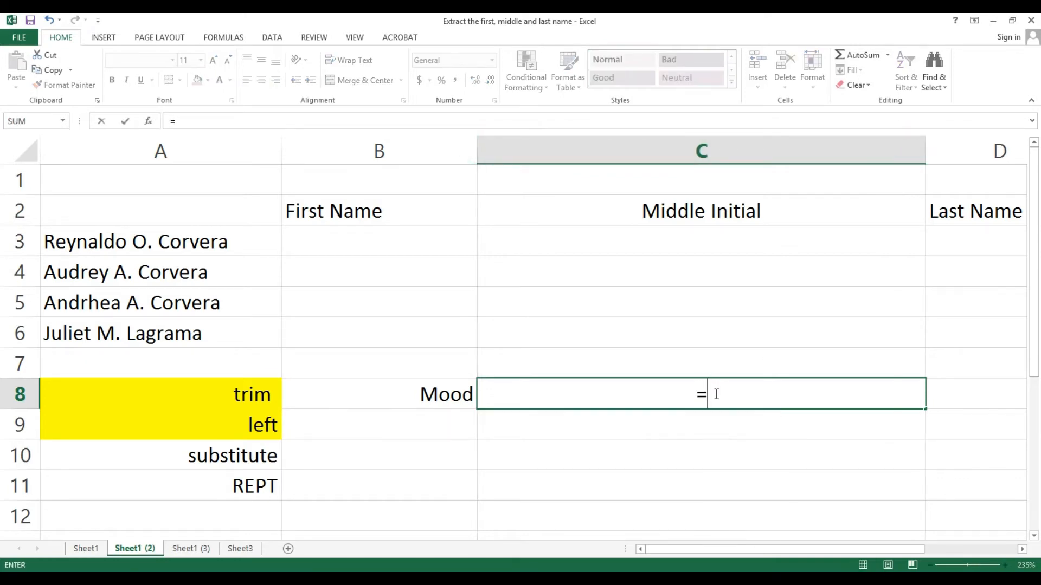
{"action": "type", "text": "su"}
{"action": "key", "text": "Tab"}
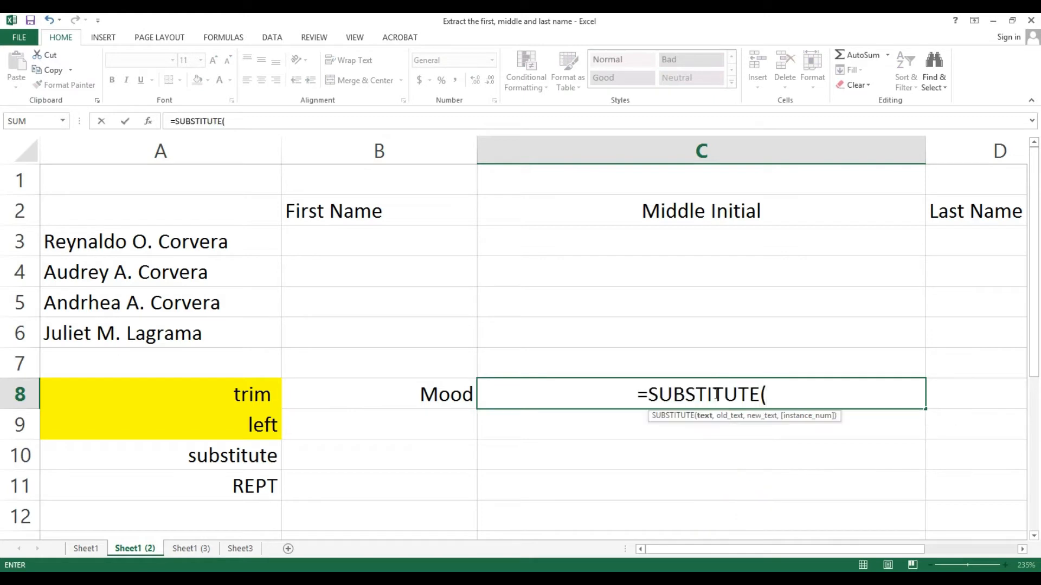
{"action": "left_click", "coordinate": [397, 396]}
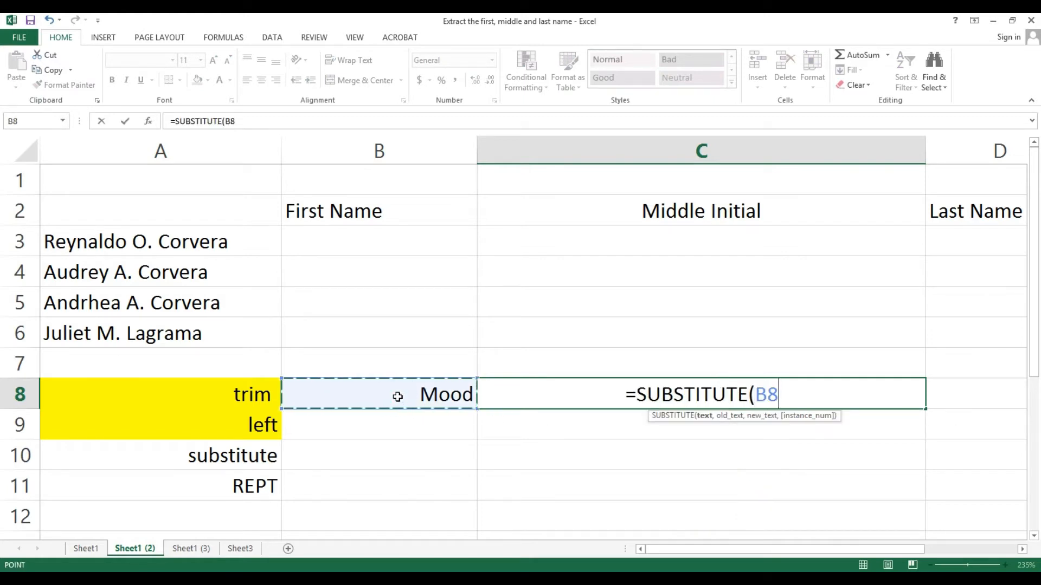
{"action": "type", "text": ","}
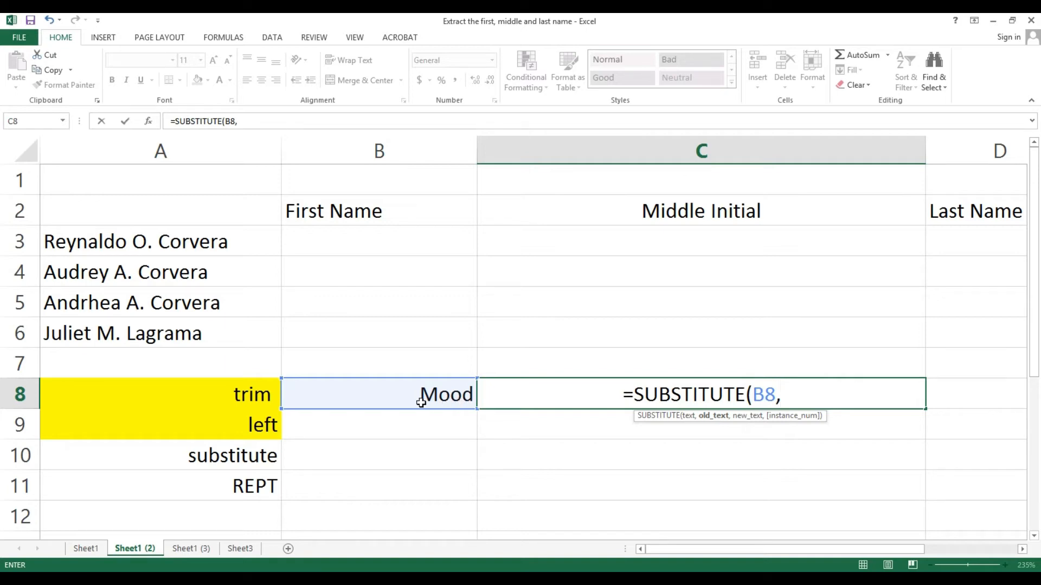
{"action": "type", "text": "\""}
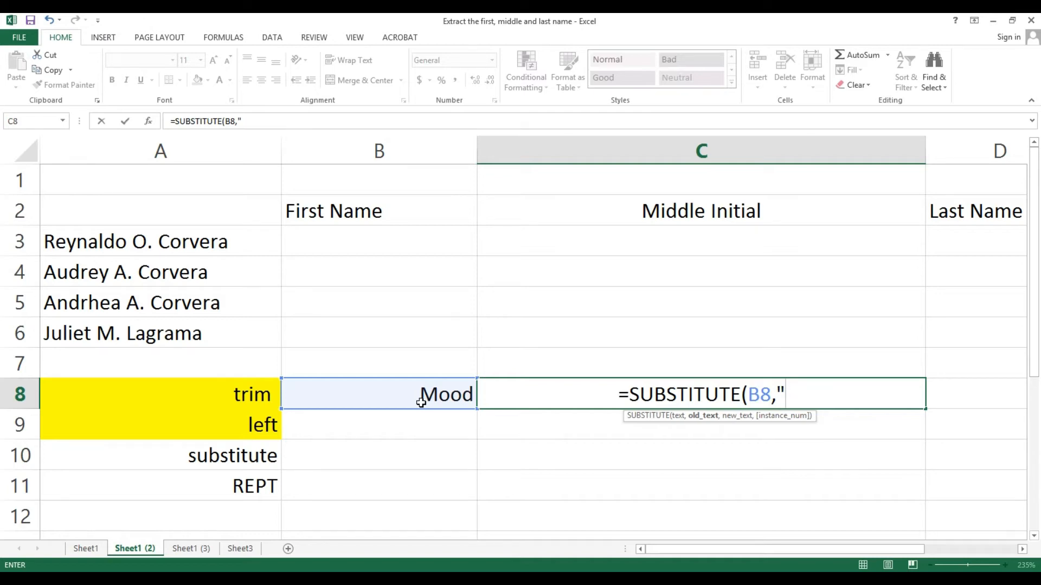
{"action": "type", "text": "o"}
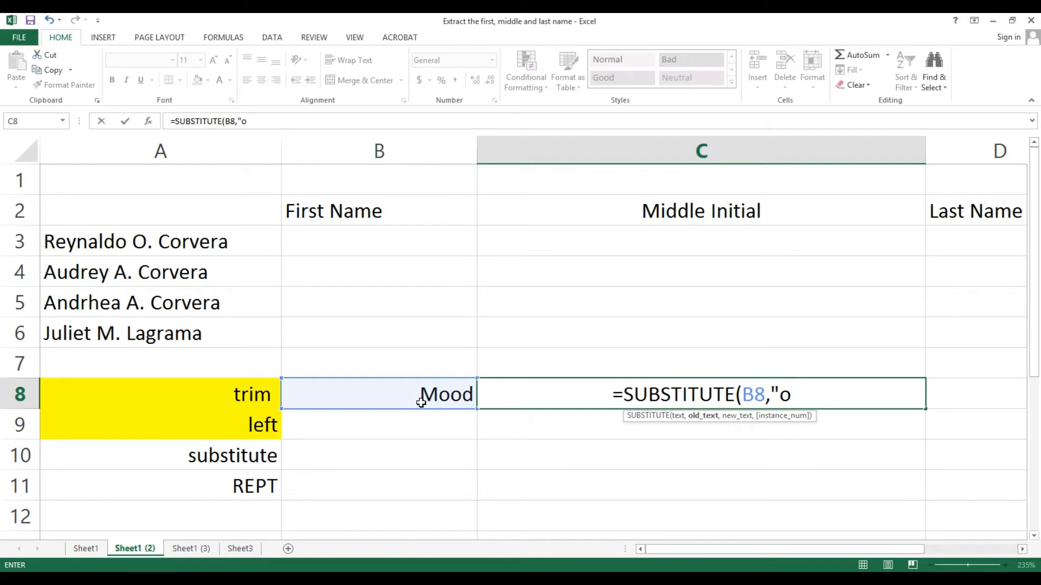
{"action": "type", "text": "\""}
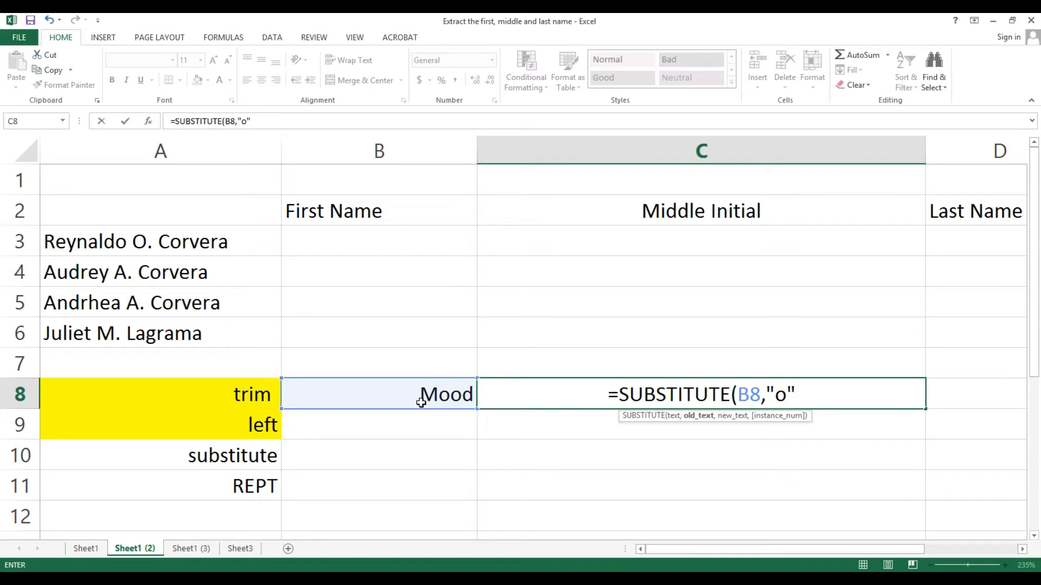
{"action": "type", "text": ","}
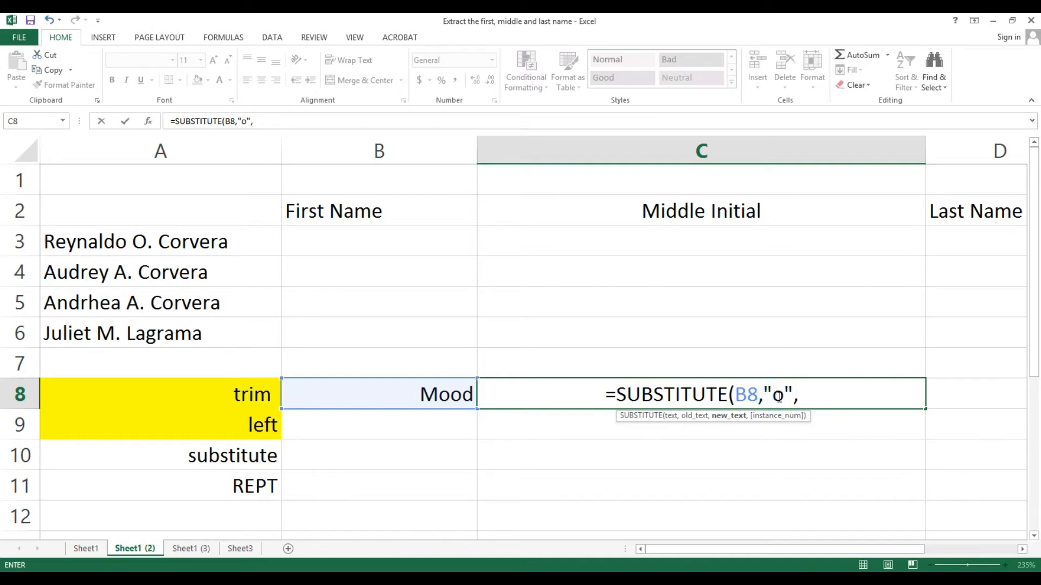
Complete the SUBSTITUTE formula in C8 with "e" as the new text and enter it.
{"action": "left_click_drag", "start_coordinate": [771, 397], "coordinate": [781, 399]}
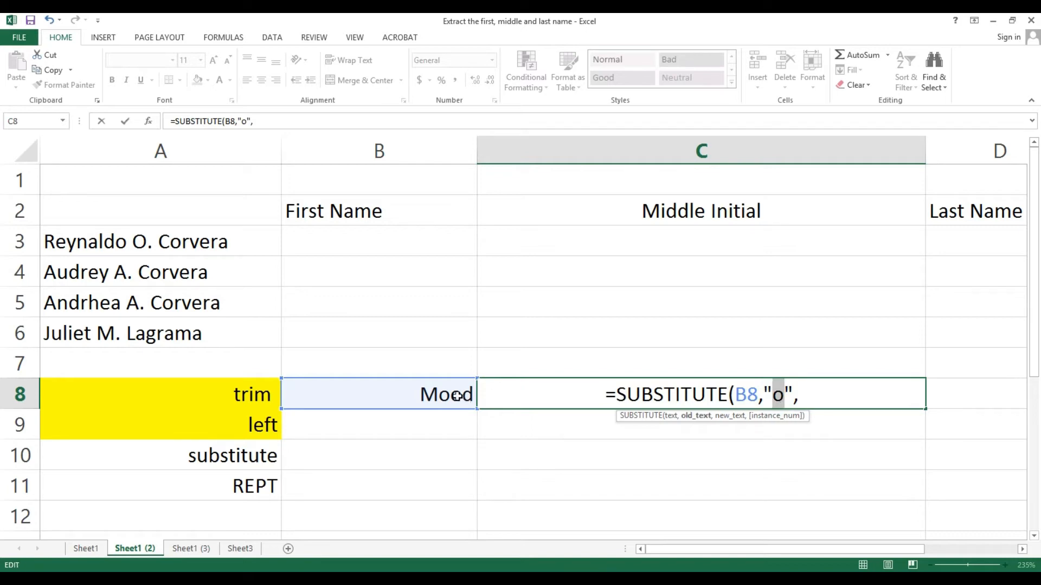
{"action": "left_click", "coordinate": [811, 402]}
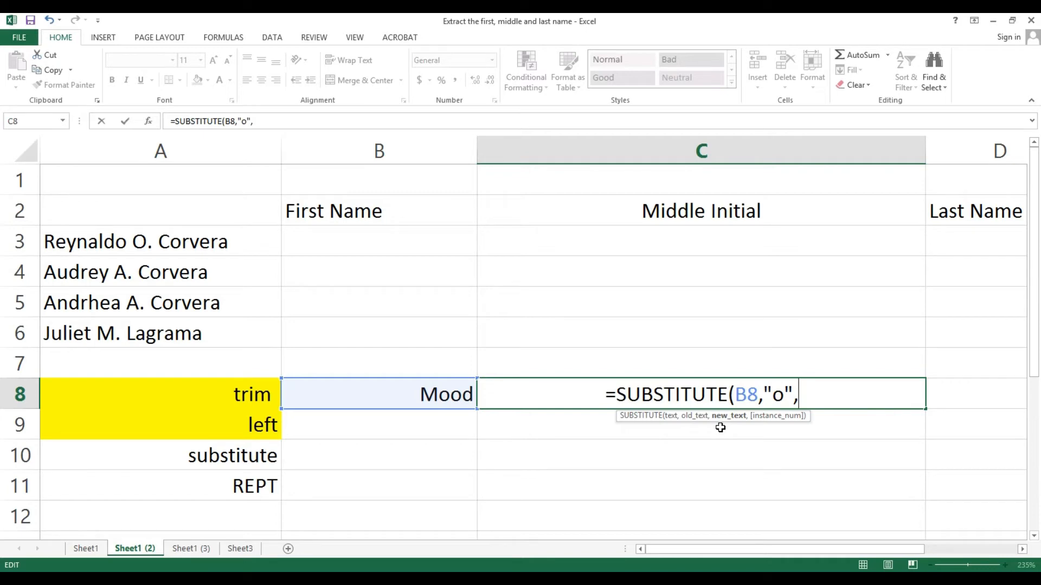
{"action": "type", "text": "\""}
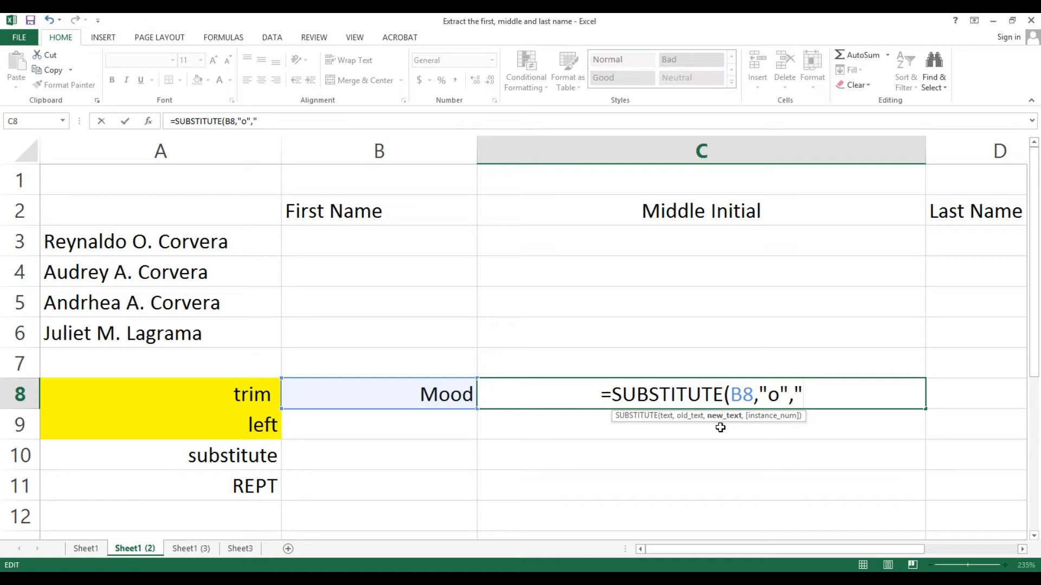
{"action": "type", "text": "e"}
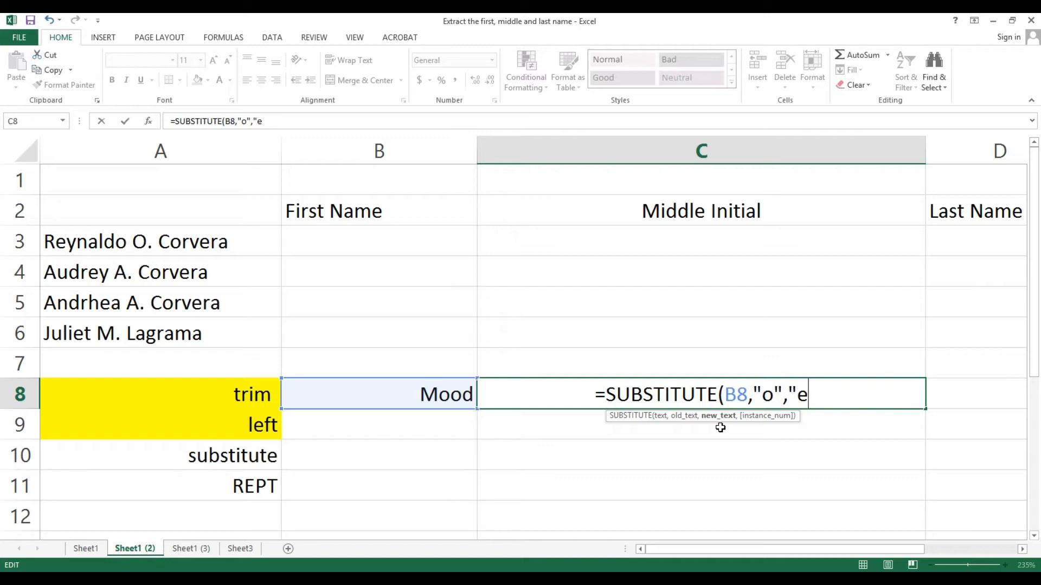
{"action": "type", "text": "\""}
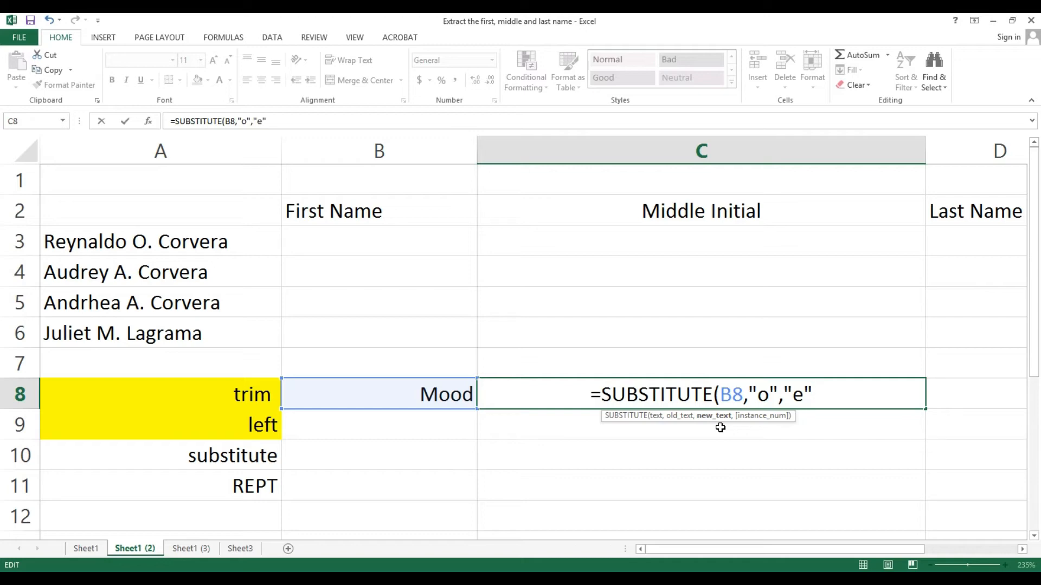
{"action": "type", "text": ")"}
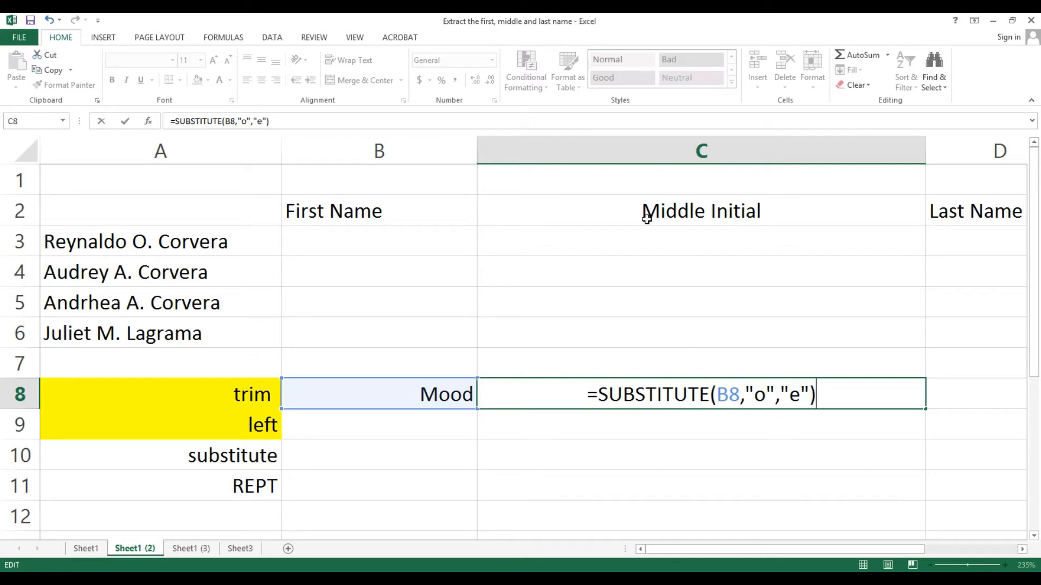
{"action": "double_click", "coordinate": [760, 395]}
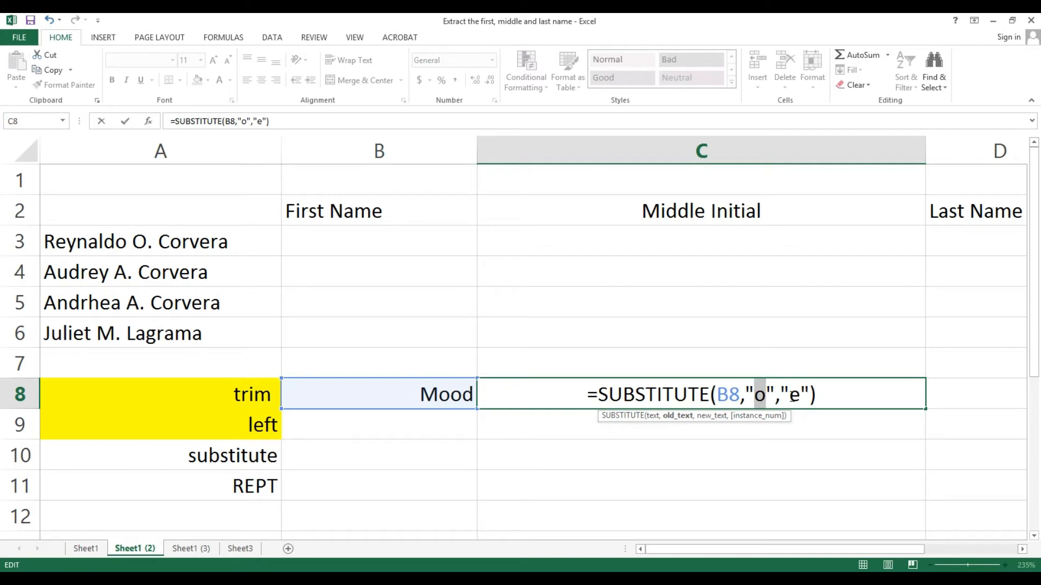
{"action": "double_click", "coordinate": [794, 394]}
{"action": "left_click", "coordinate": [830, 398]}
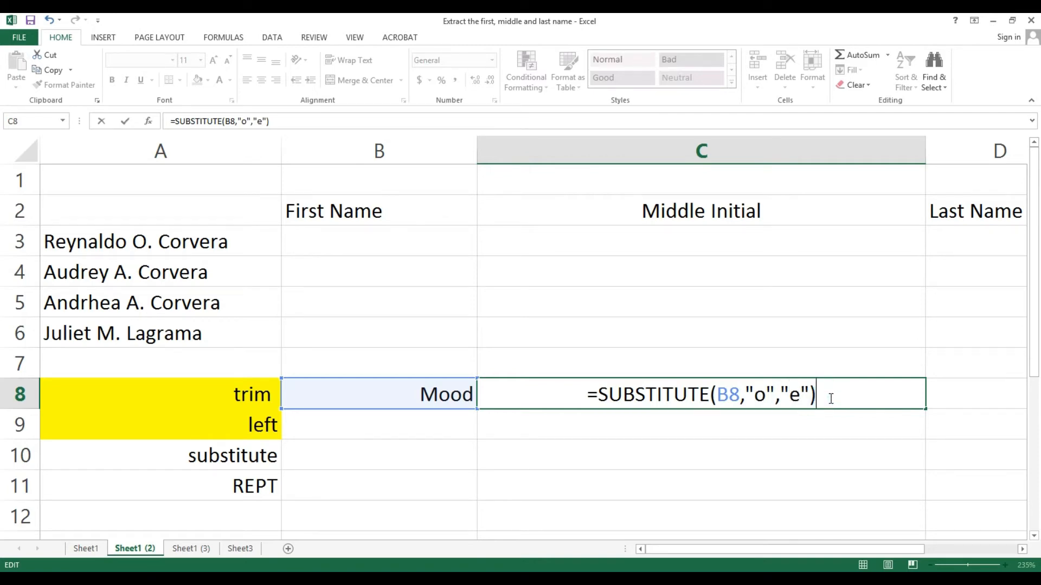
{"action": "key", "text": "Return"}
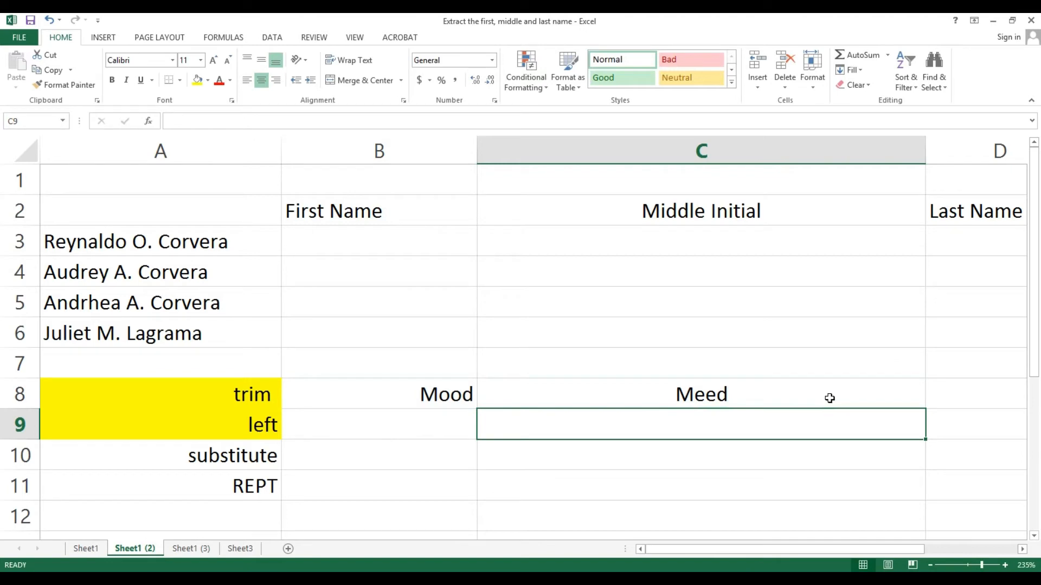
Add instance number 1 to the SUBSTITUTE formula in C8 so only the first "o" is replaced.
{"action": "left_click", "coordinate": [719, 394]}
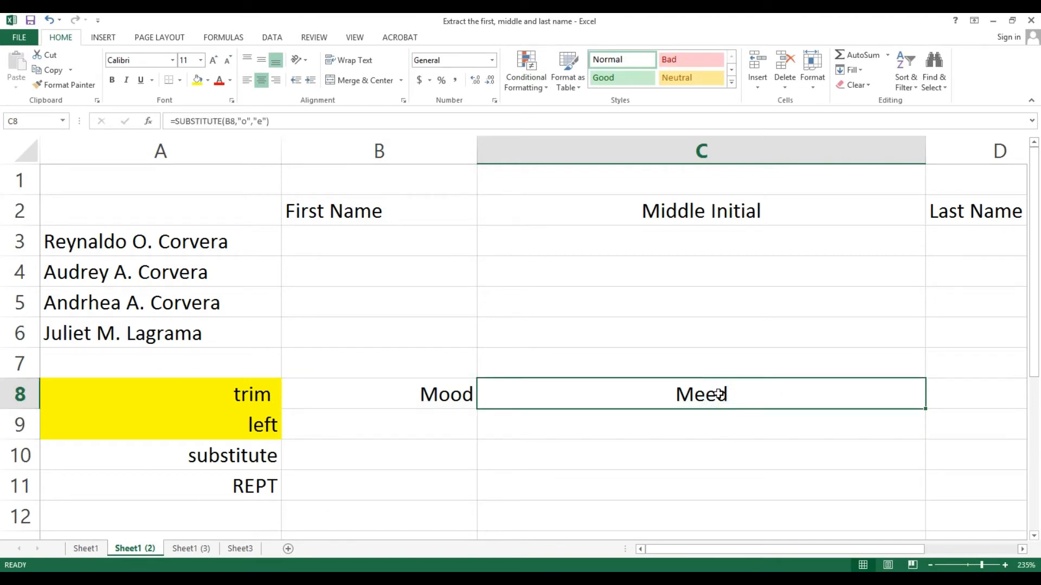
{"action": "double_click", "coordinate": [719, 395]}
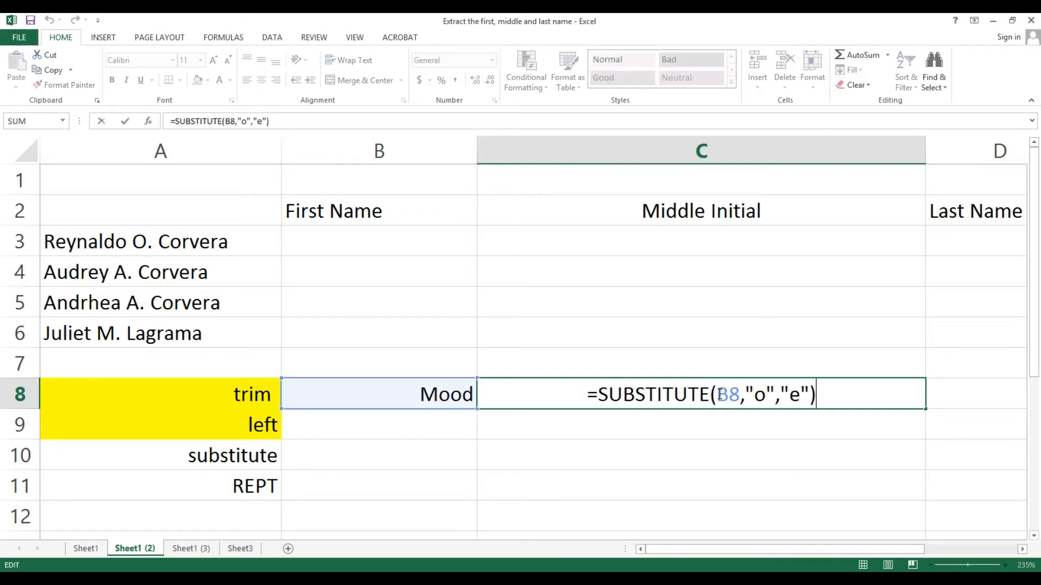
{"action": "left_click", "coordinate": [809, 397]}
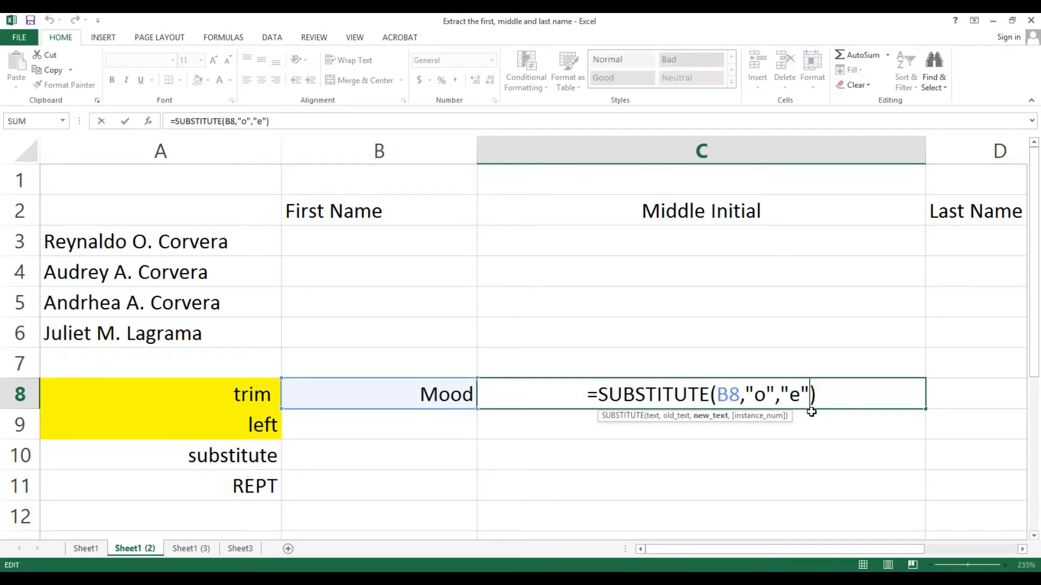
{"action": "type", "text": ","}
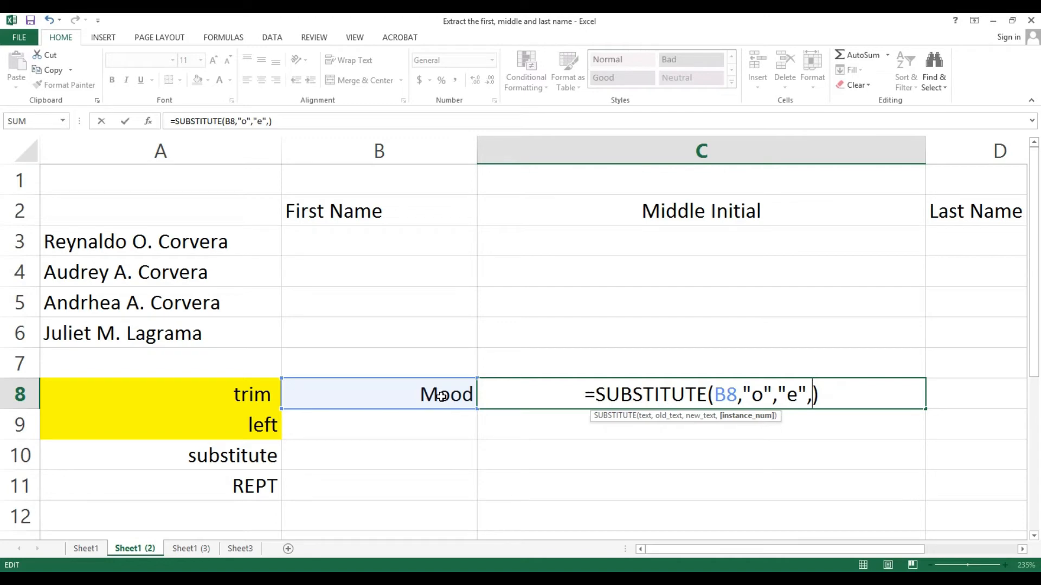
{"action": "type", "text": "1"}
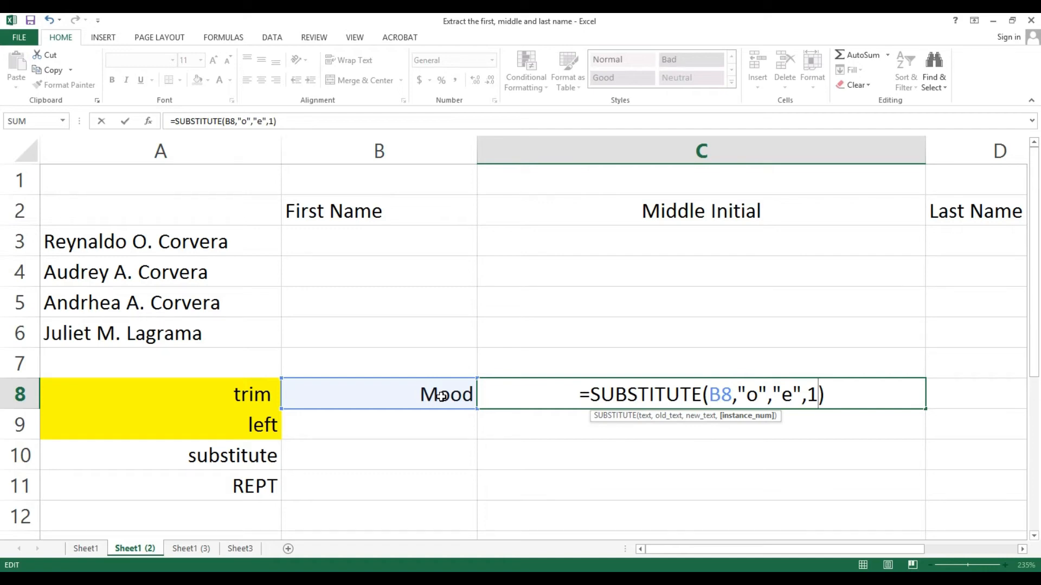
{"action": "key", "text": "Return"}
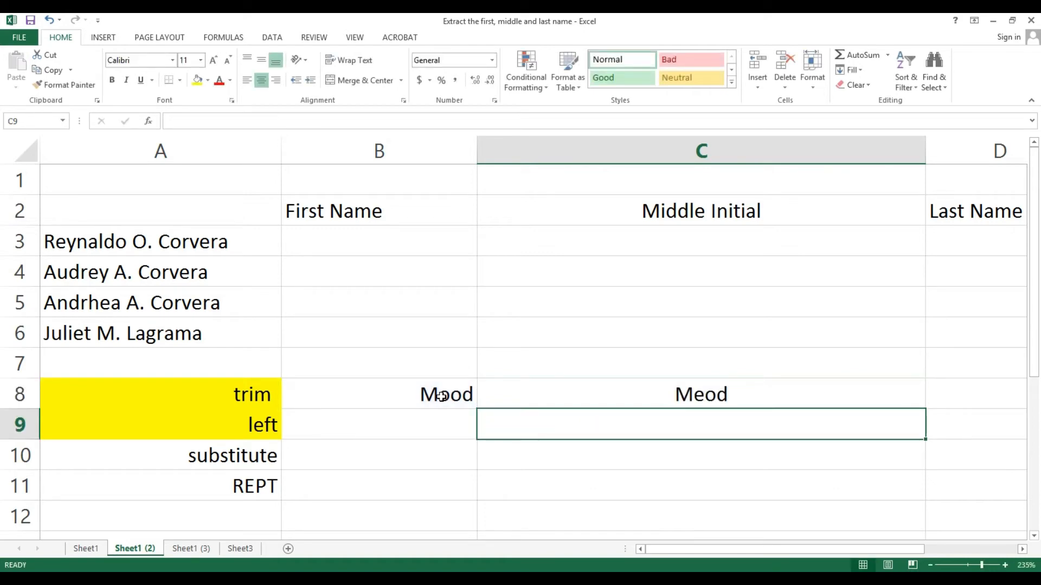
Set the instance number of the SUBSTITUTE formula in C8 to 2 so only the second "o" is replaced.
{"action": "key", "text": "Up"}
{"action": "key", "text": "F2"}
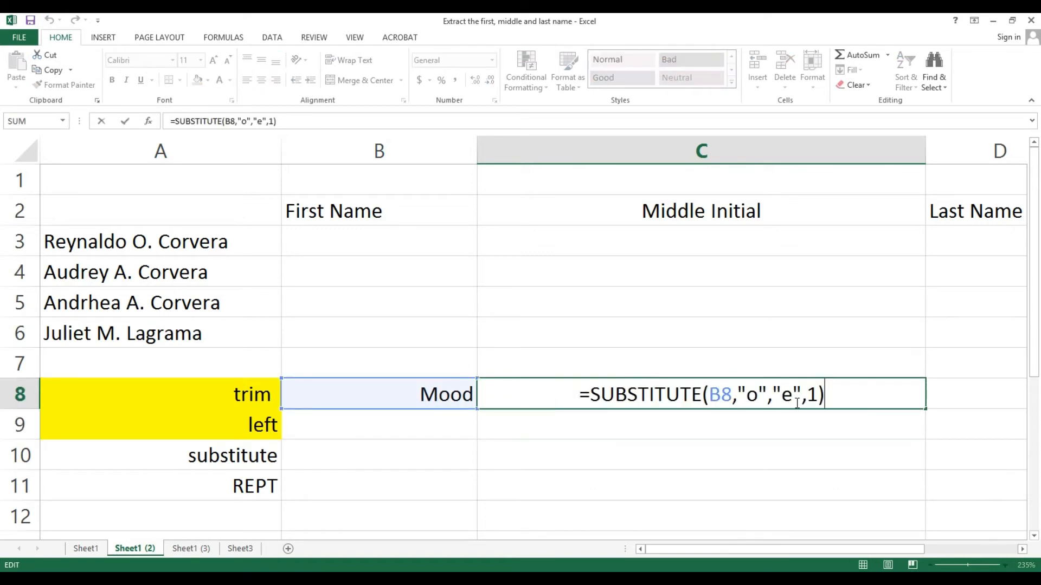
{"action": "double_click", "coordinate": [752, 396]}
{"action": "double_click", "coordinate": [786, 397]}
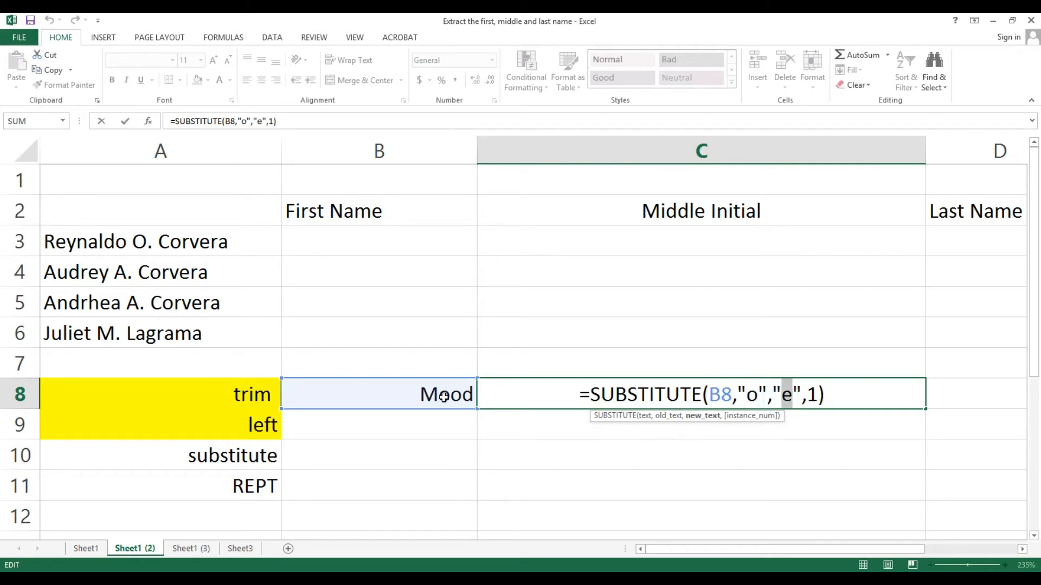
{"action": "key", "text": "Return"}
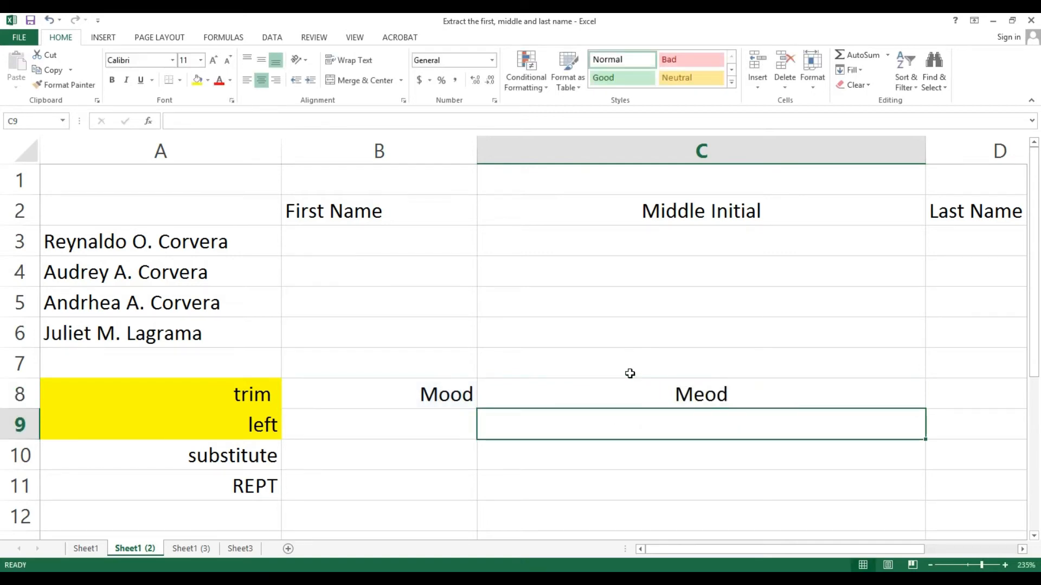
{"action": "key", "text": "Up"}
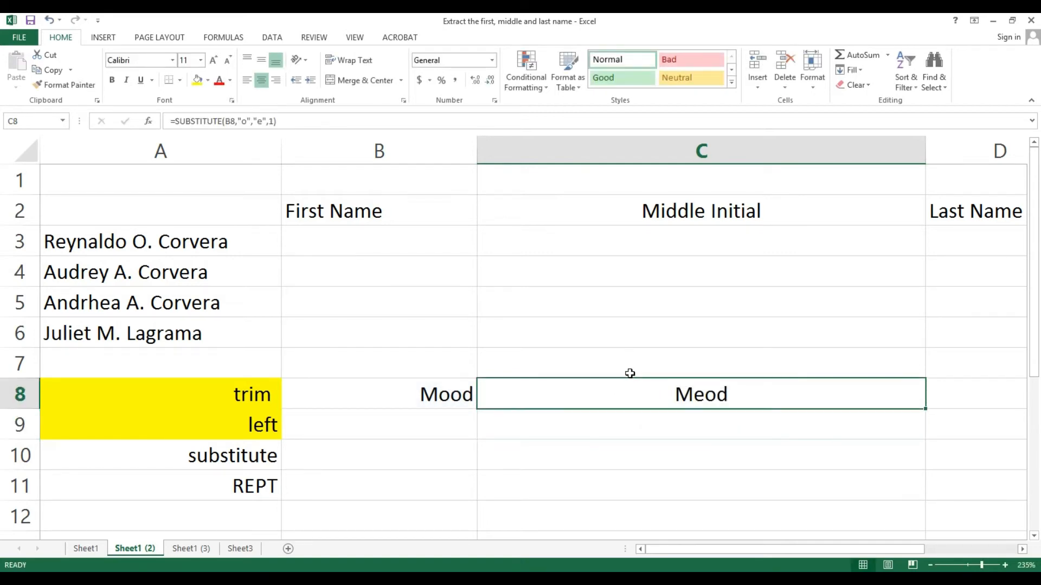
{"action": "key", "text": "F2"}
{"action": "key", "text": "Left"}
{"action": "key", "text": "shift+Left"}
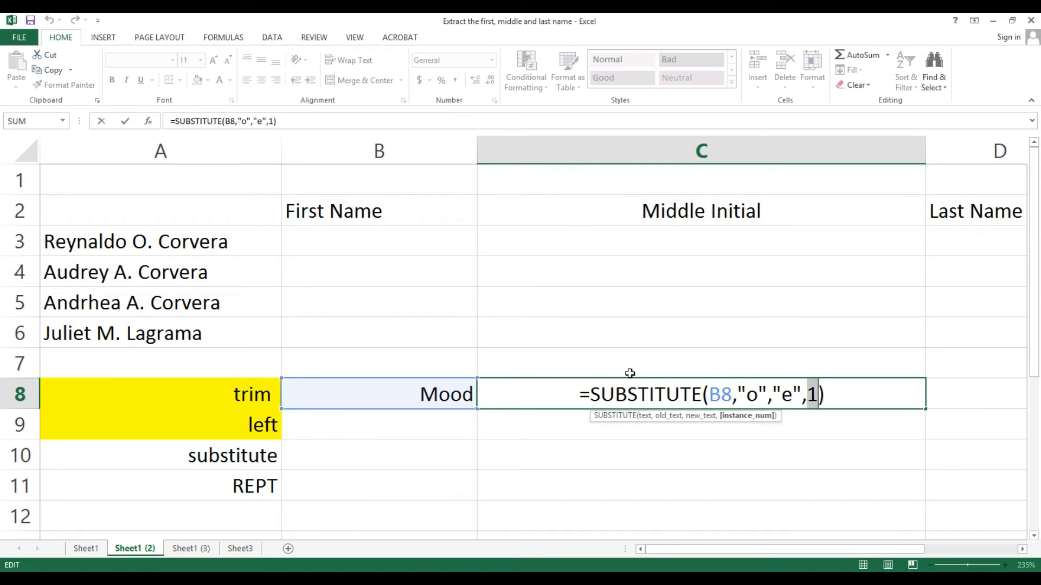
{"action": "type", "text": "2"}
{"action": "key", "text": "Return"}
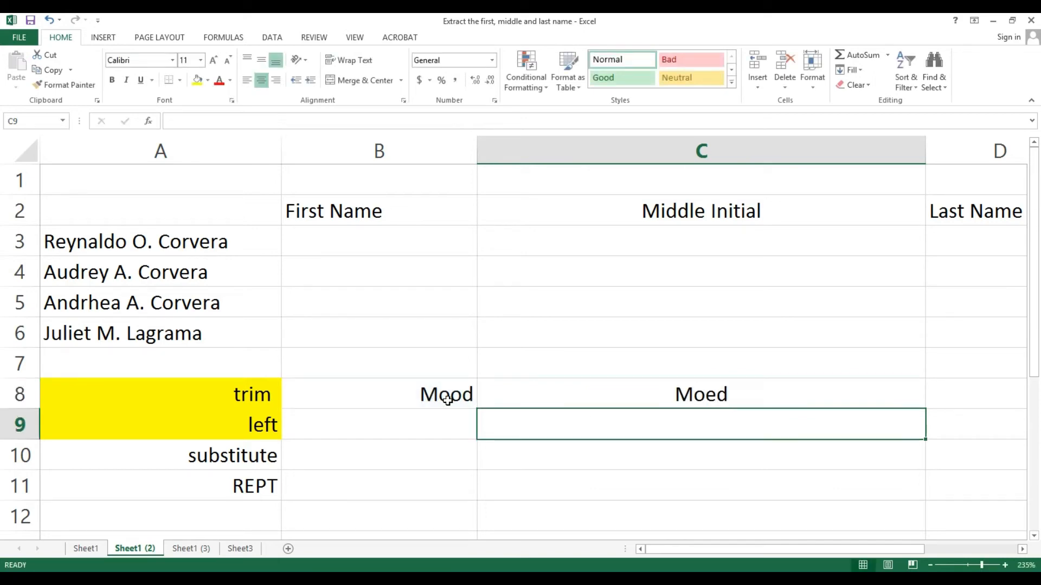
Clear the sample word and the SUBSTITUTE formula from cells B8 and C8.
{"action": "key", "text": "Up"}
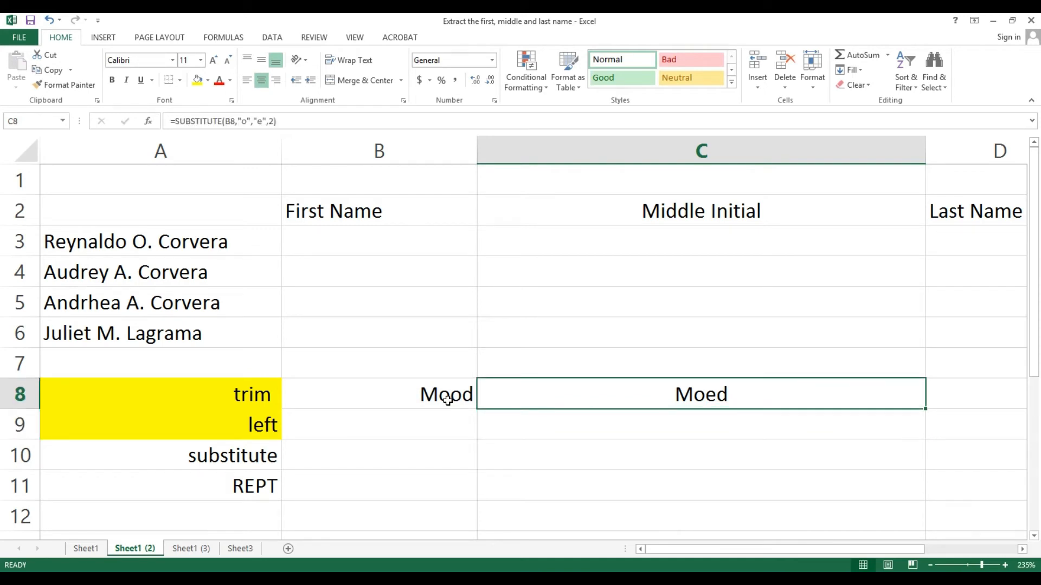
{"action": "left_click", "coordinate": [447, 399]}
{"action": "key", "text": "shift+Right"}
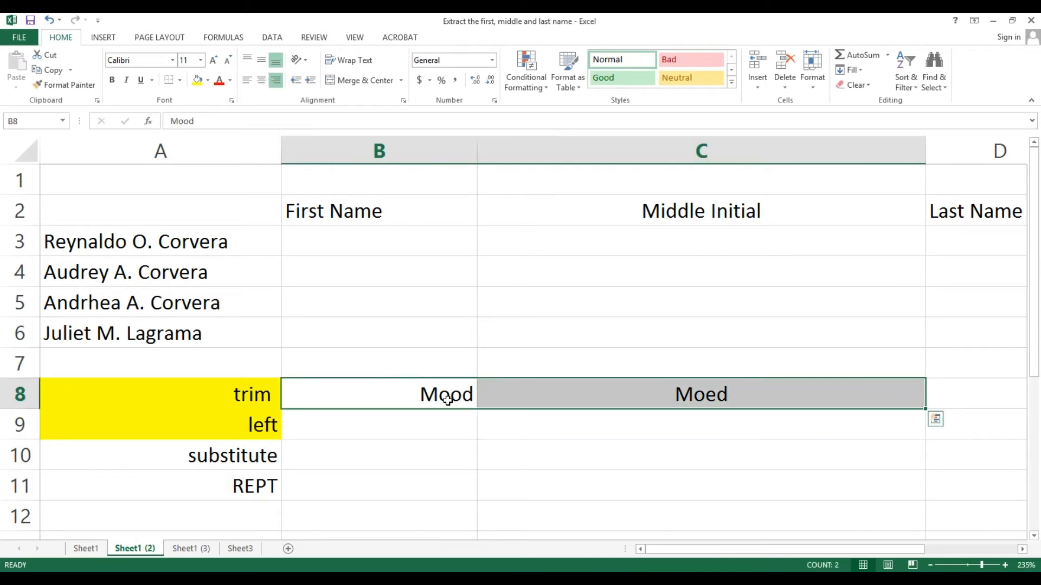
{"action": "key", "text": "Delete"}
Highlight the substitute function name in cell A10 with yellow fill, and select cell B8.
{"action": "key", "text": "Left"}
{"action": "key", "text": "Down"}
{"action": "key", "text": "Down"}
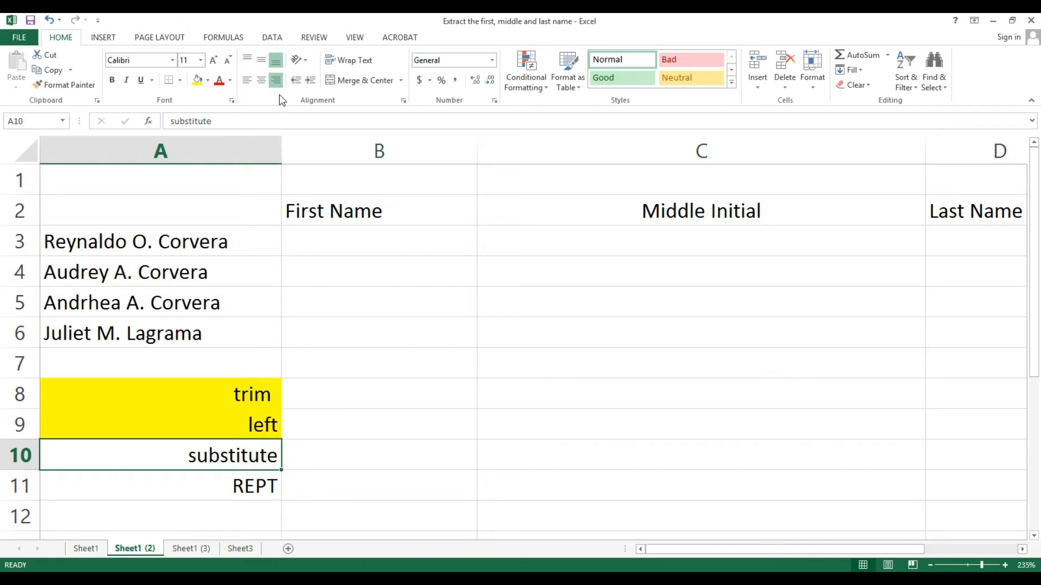
{"action": "left_click", "coordinate": [196, 82]}
{"action": "left_click", "coordinate": [225, 488]}
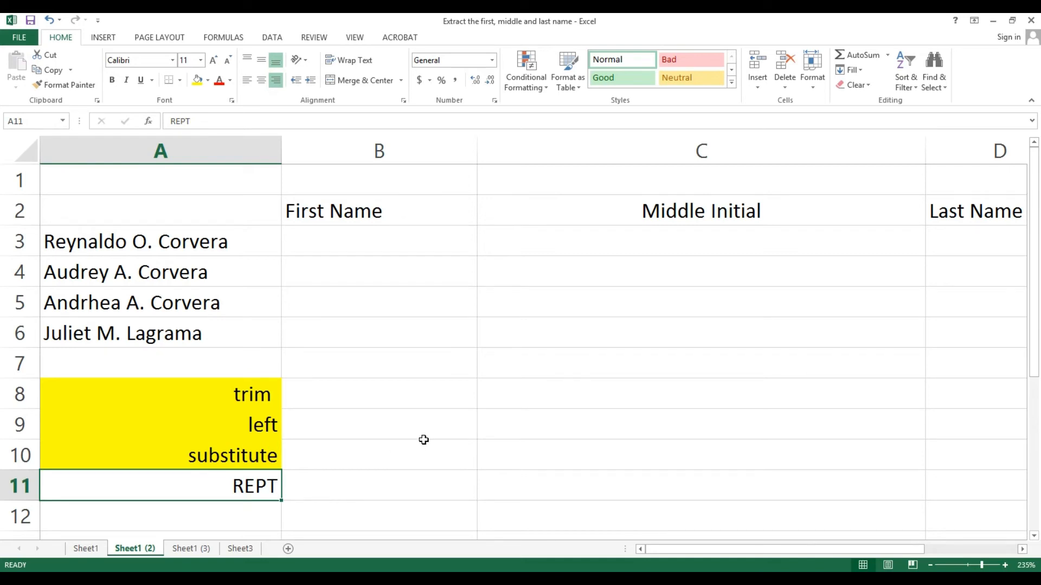
{"action": "left_click", "coordinate": [434, 394]}
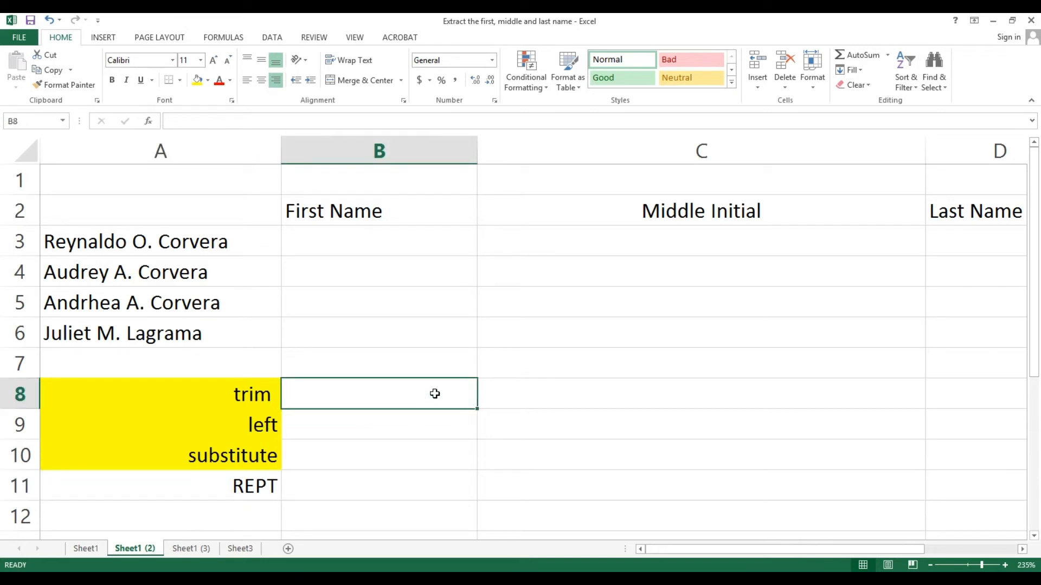
Enter a REPT formula in cell C8 that repeats an asterisk 5 times: =REPT("*",5).
{"action": "key", "text": "Right"}
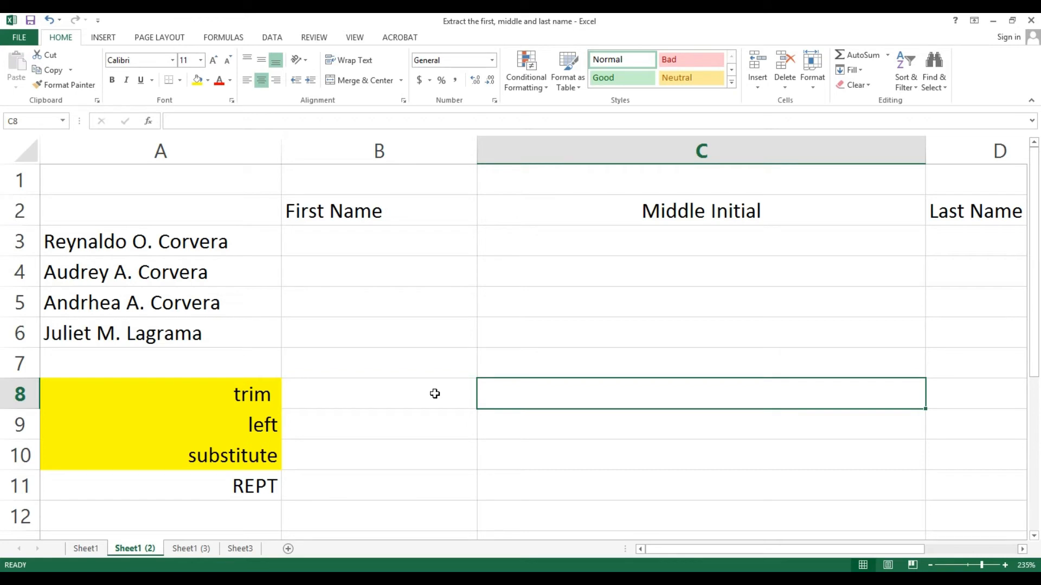
{"action": "type", "text": "="}
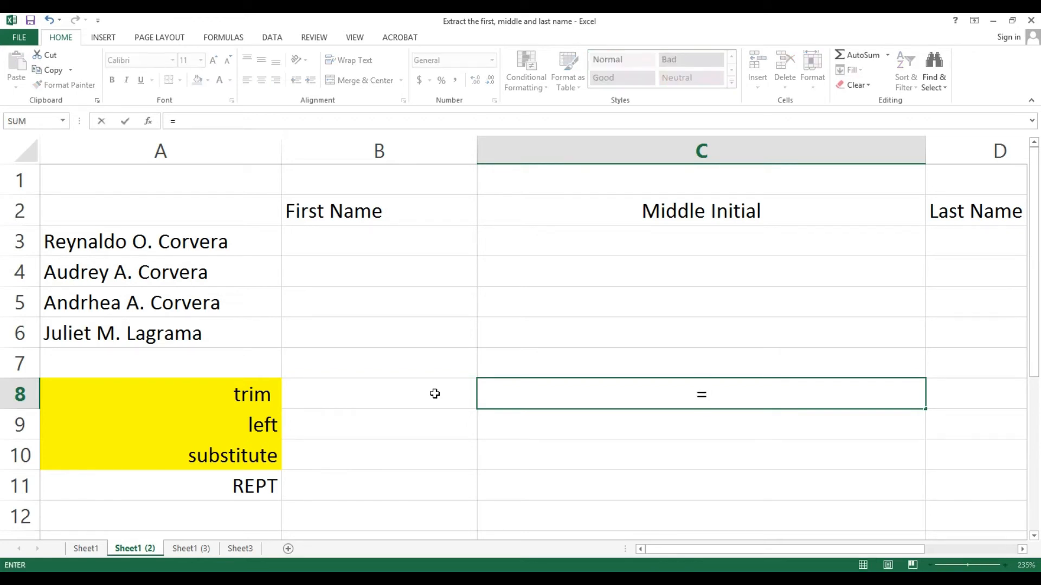
{"action": "type", "text": "RE"}
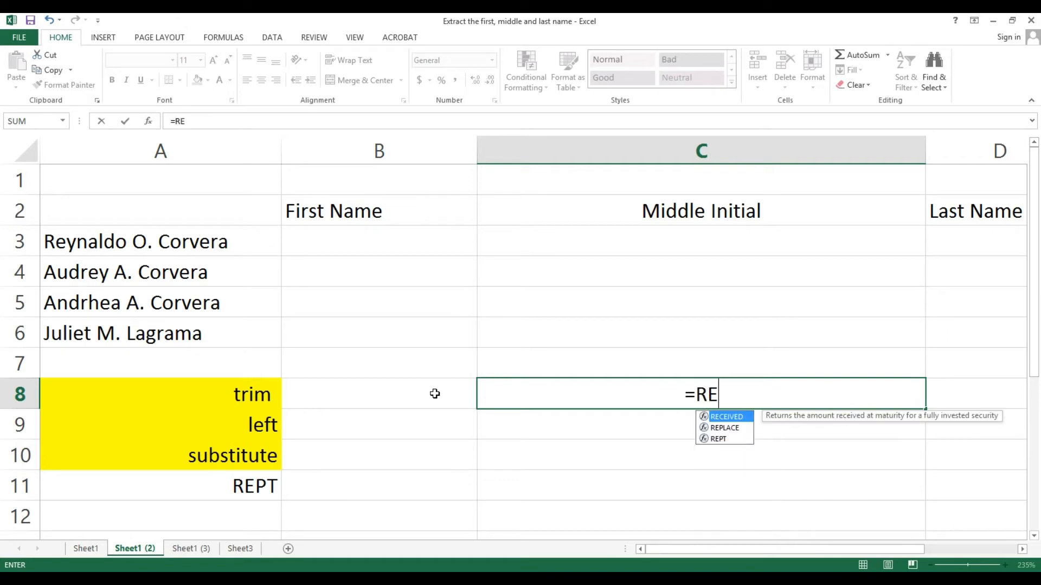
{"action": "left_click", "coordinate": [720, 438]}
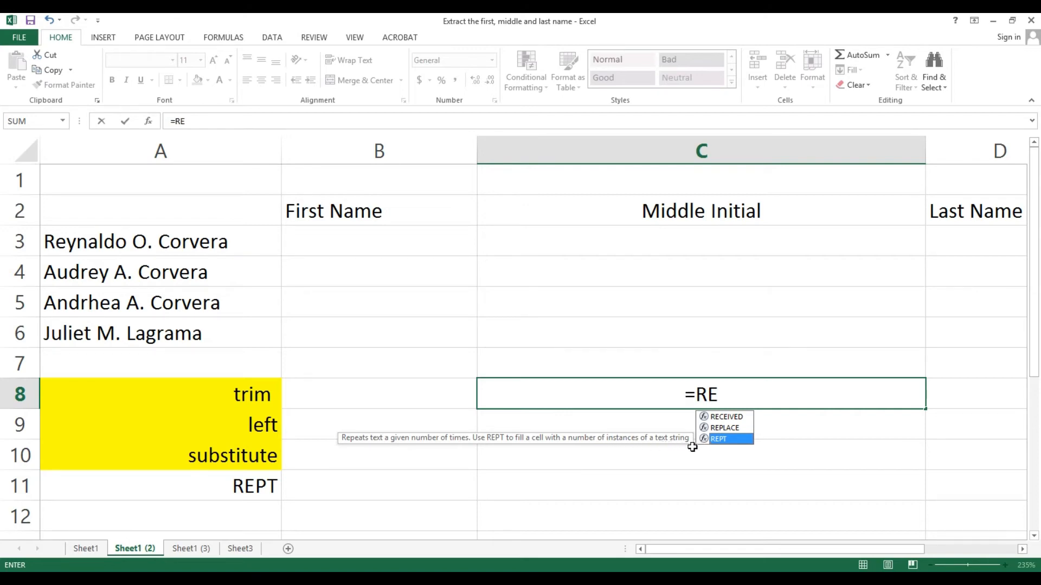
{"action": "double_click", "coordinate": [718, 439]}
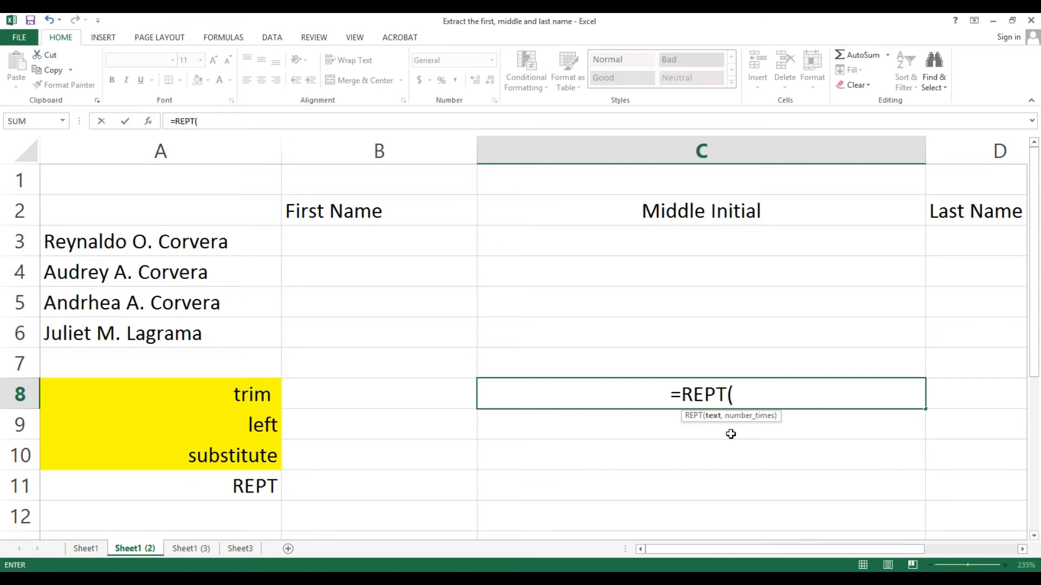
{"action": "type", "text": "\""}
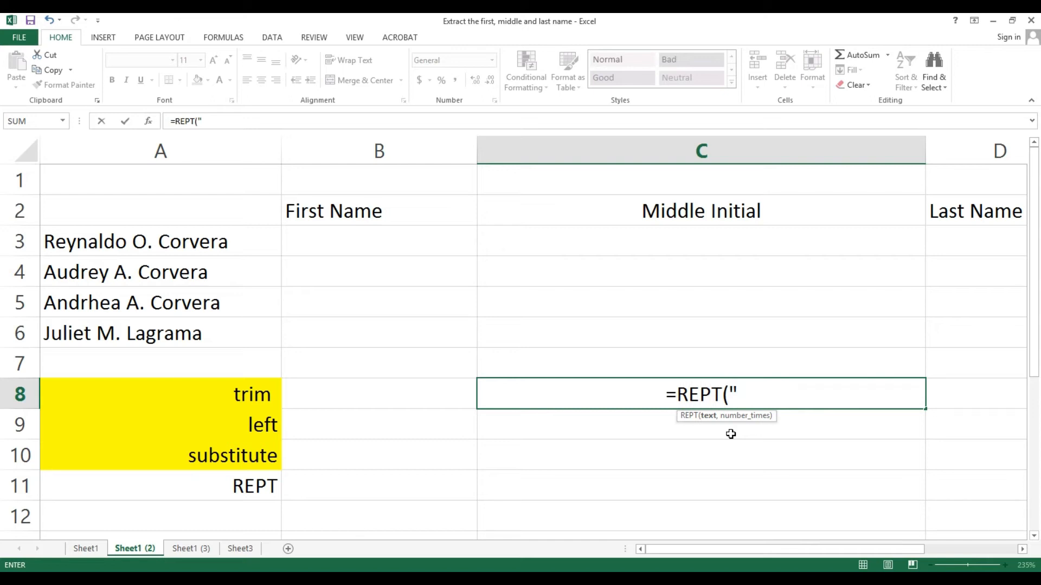
{"action": "type", "text": "*"}
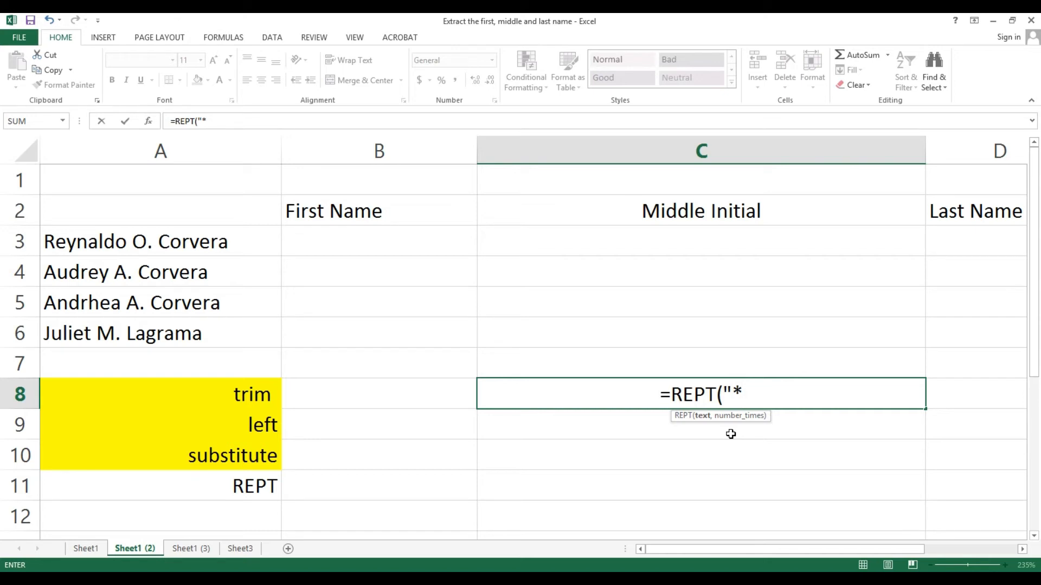
{"action": "type", "text": "\""}
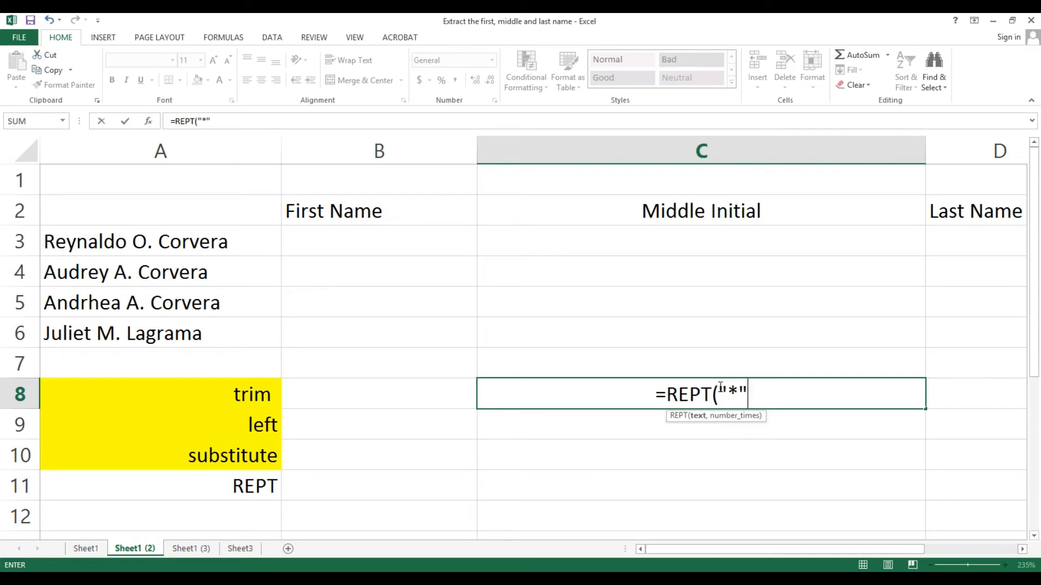
{"action": "mouse_move", "coordinate": [719, 391]}
{"action": "left_mouse_down"}
{"action": "mouse_move", "coordinate": [754, 392]}
{"action": "mouse_move", "coordinate": [739, 391]}
{"action": "left_mouse_up"}
{"action": "left_click", "coordinate": [757, 392]}
{"action": "type", "text": ","}
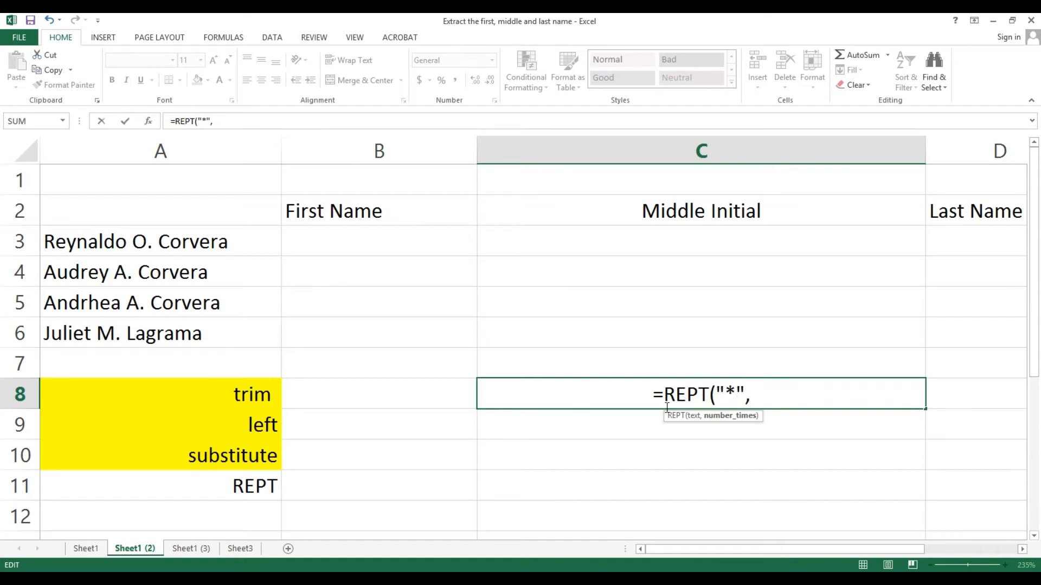
{"action": "type", "text": "5"}
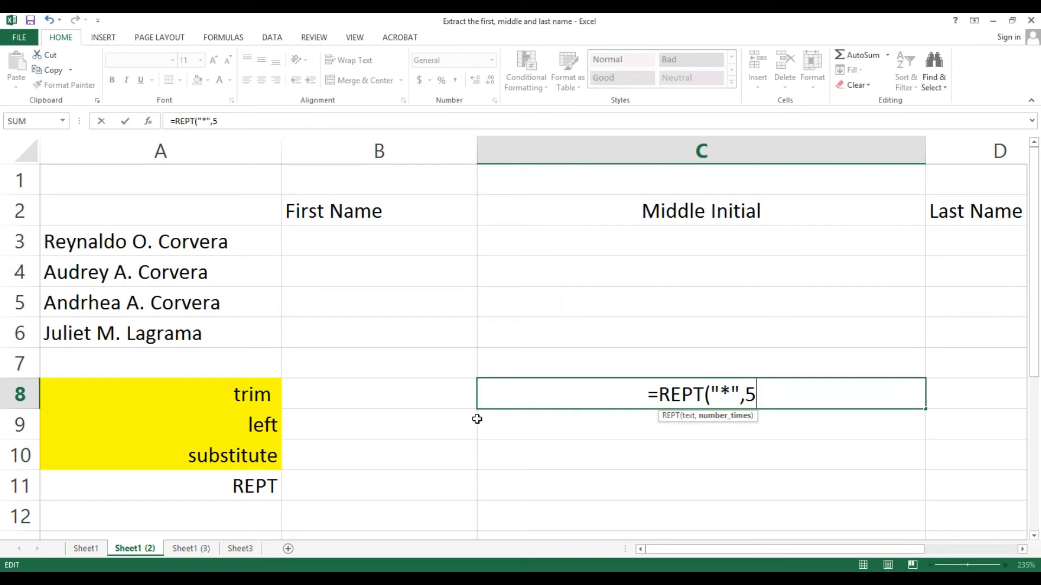
{"action": "type", "text": ")"}
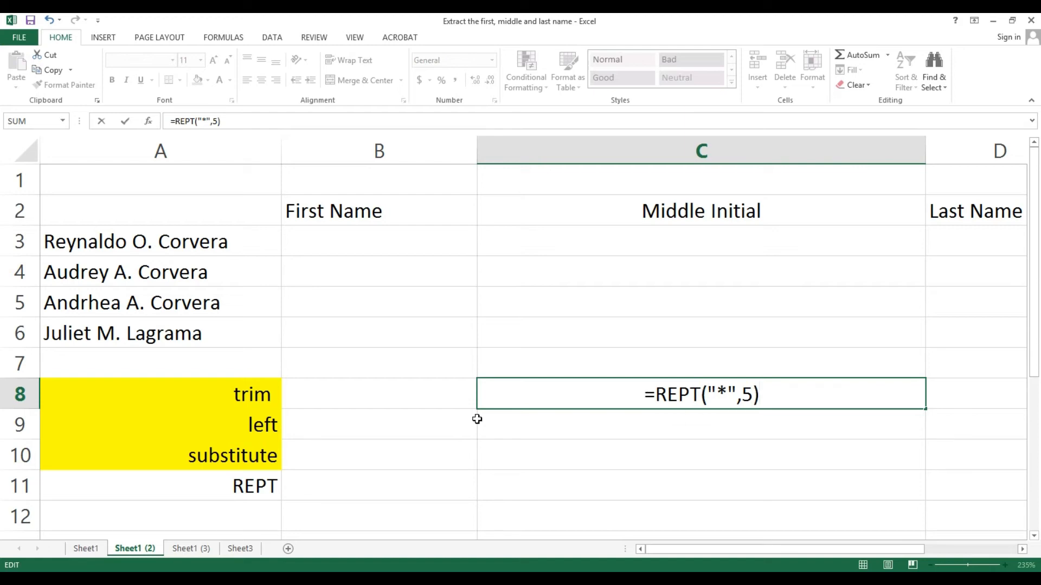
{"action": "key", "text": "Return"}
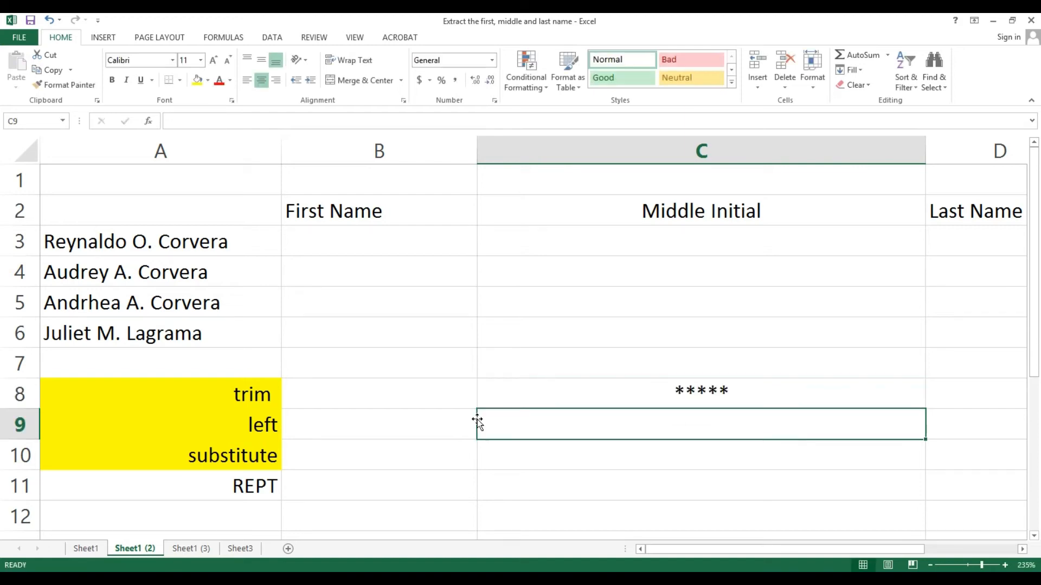
Change the number of repetitions in the REPT formula in C8 to 10.
{"action": "key", "text": "Up"}
{"action": "key", "text": "F2"}
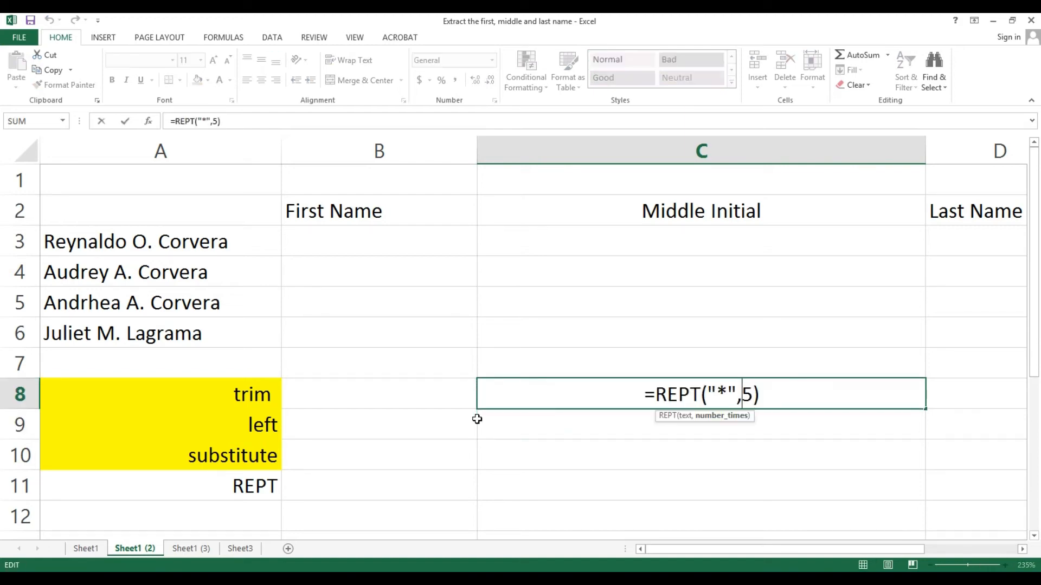
{"action": "key", "text": "Left"}
{"action": "key", "text": "BackSpace"}
{"action": "type", "text": "10"}
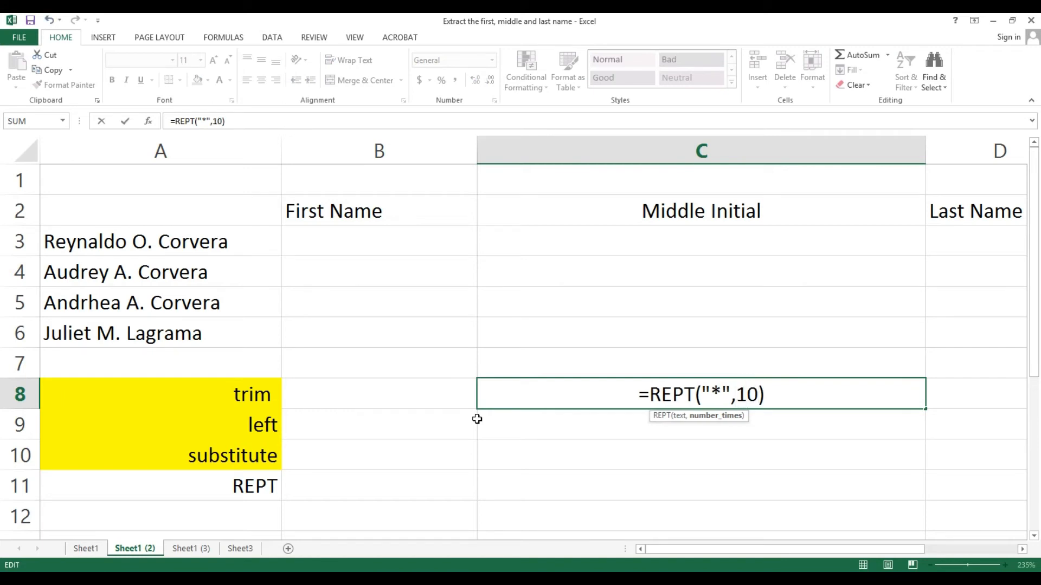
{"action": "key", "text": "Return"}
Set the repeat count in the REPT formula in C8 back to 5.
{"action": "key", "text": "Up"}
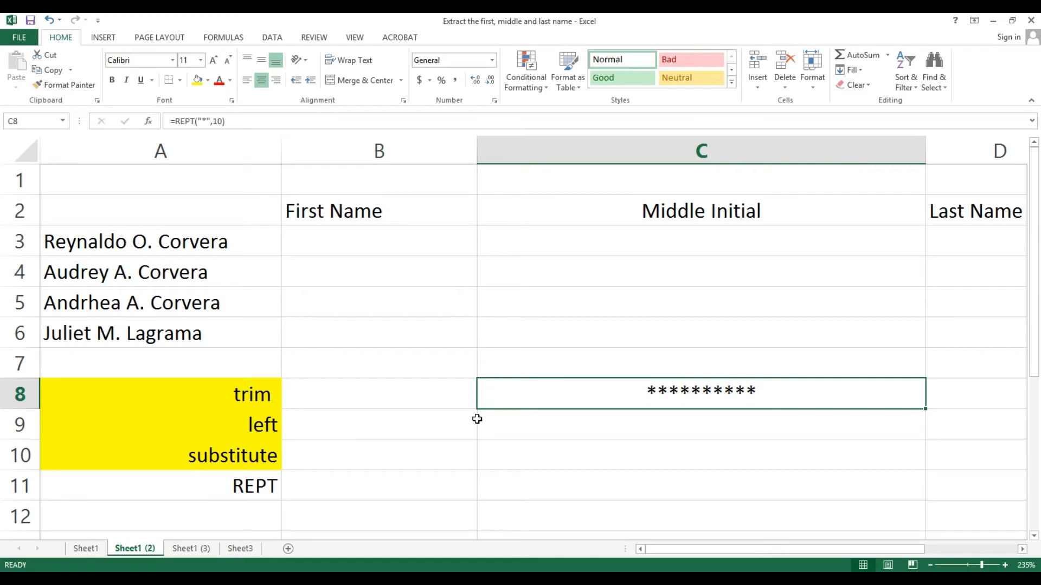
{"action": "key", "text": "F2"}
{"action": "key", "text": "Left"}
{"action": "key", "text": "Left"}
{"action": "key", "text": "Left"}
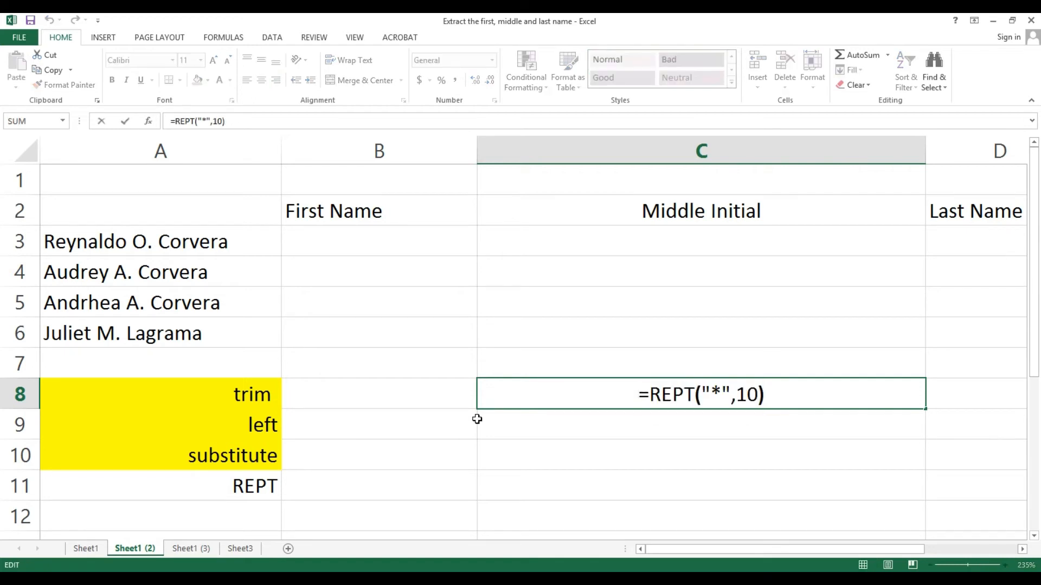
{"action": "key", "text": "shift+Right"}
{"action": "key", "text": "shift+Right"}
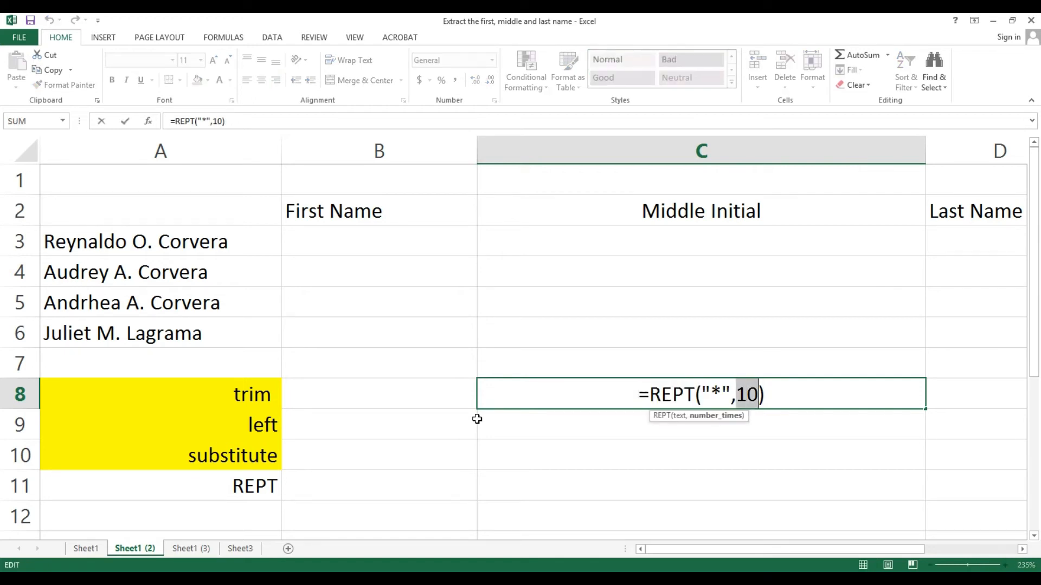
{"action": "type", "text": "5"}
Replace the asterisk in the REPT formula in C8 with a dollar sign as the repeated text.
{"action": "key", "text": "Left"}
{"action": "key", "text": "Left"}
{"action": "key", "text": "Left"}
{"action": "key", "text": "Left"}
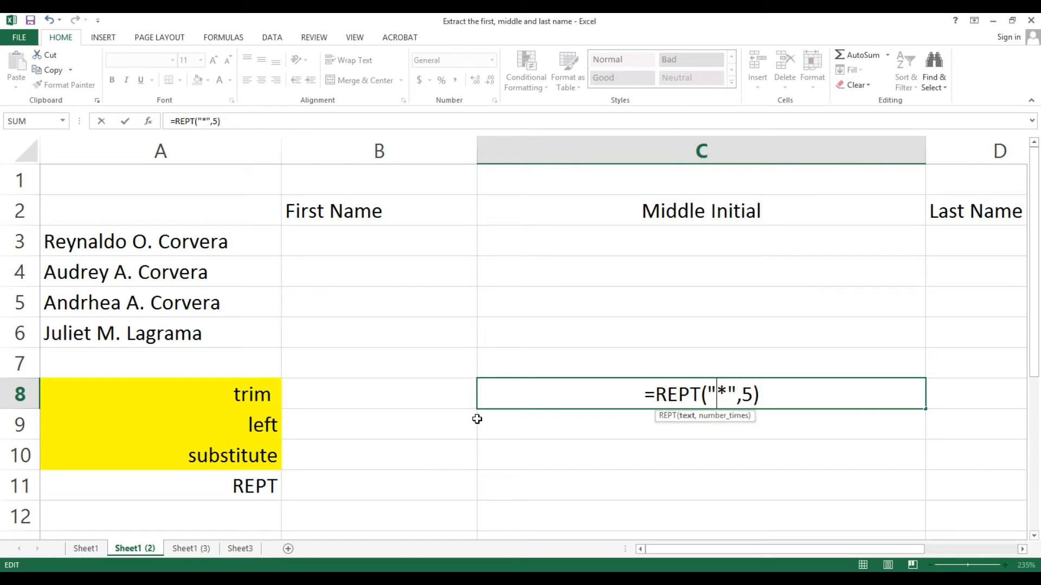
{"action": "key", "text": "shift+Right"}
{"action": "type", "text": "$"}
{"action": "key", "text": "Return"}
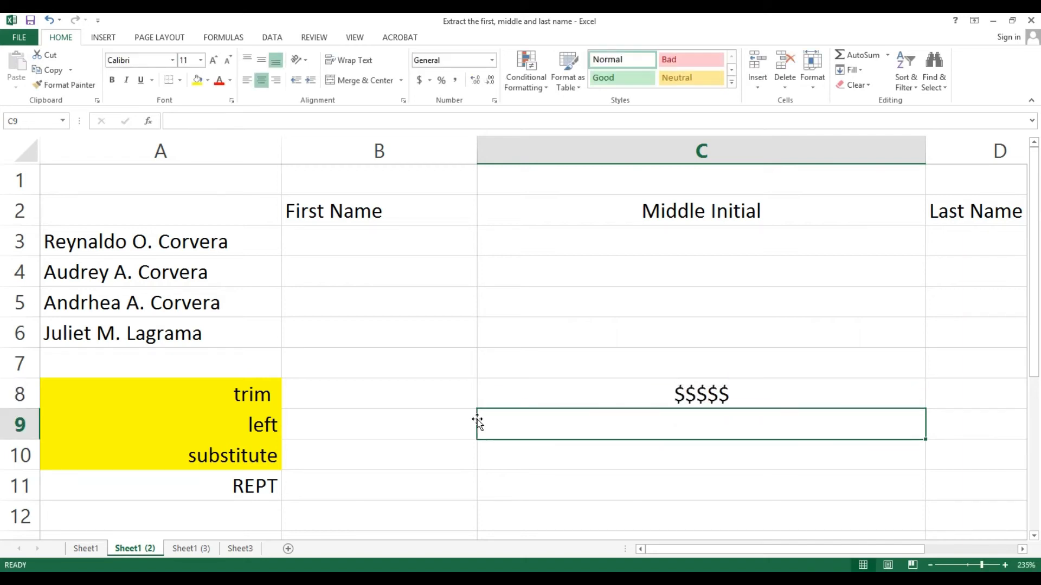
Set the number of times the dollar sign is repeated in the C8 formula to 10.
{"action": "key", "text": "Up"}
{"action": "key", "text": "F2"}
{"action": "key", "text": "Left"}
{"action": "key", "text": "Left"}
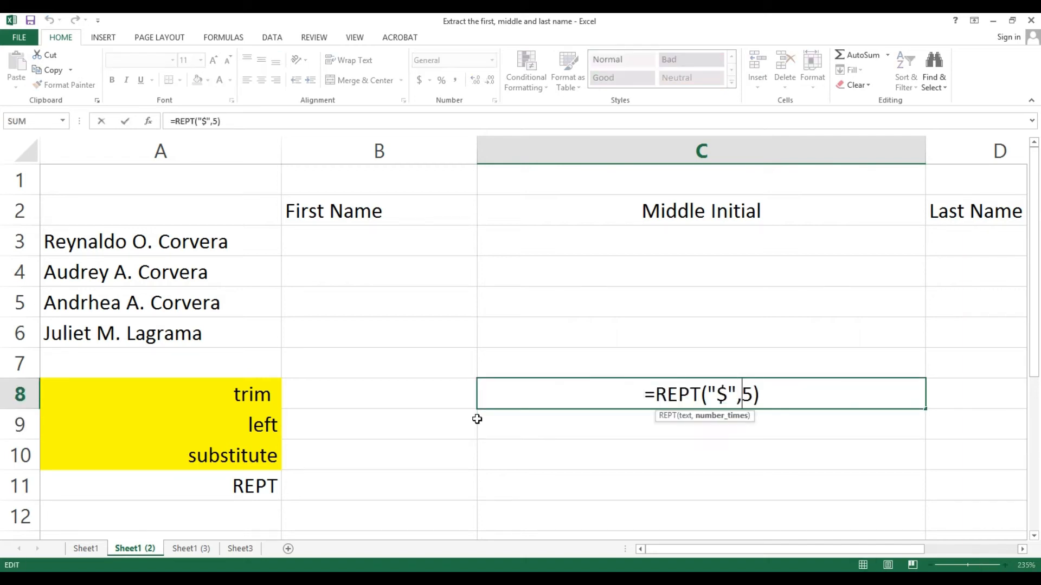
{"action": "key", "text": "shift+Right"}
{"action": "type", "text": "10"}
{"action": "key", "text": "Return"}
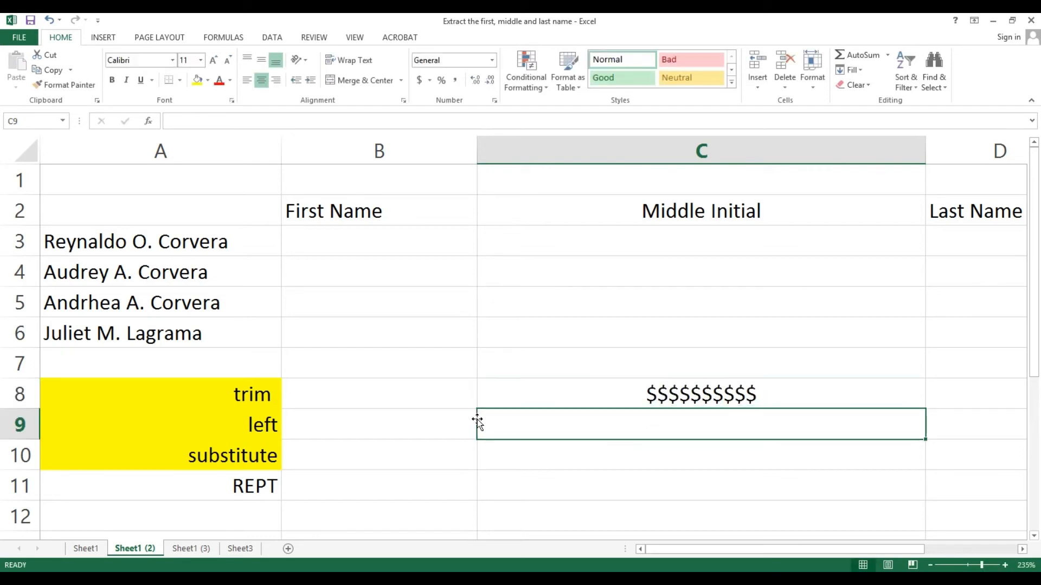
Enter the amount 25000 in cell B8 and clear the REPT formula from C8.
{"action": "key", "text": "Up"}
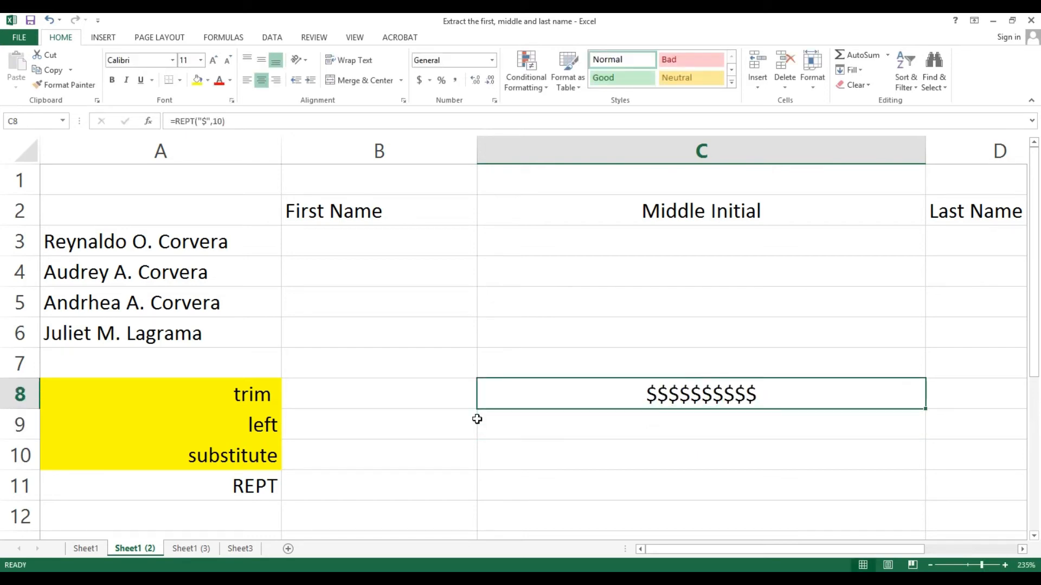
{"action": "key", "text": "Left"}
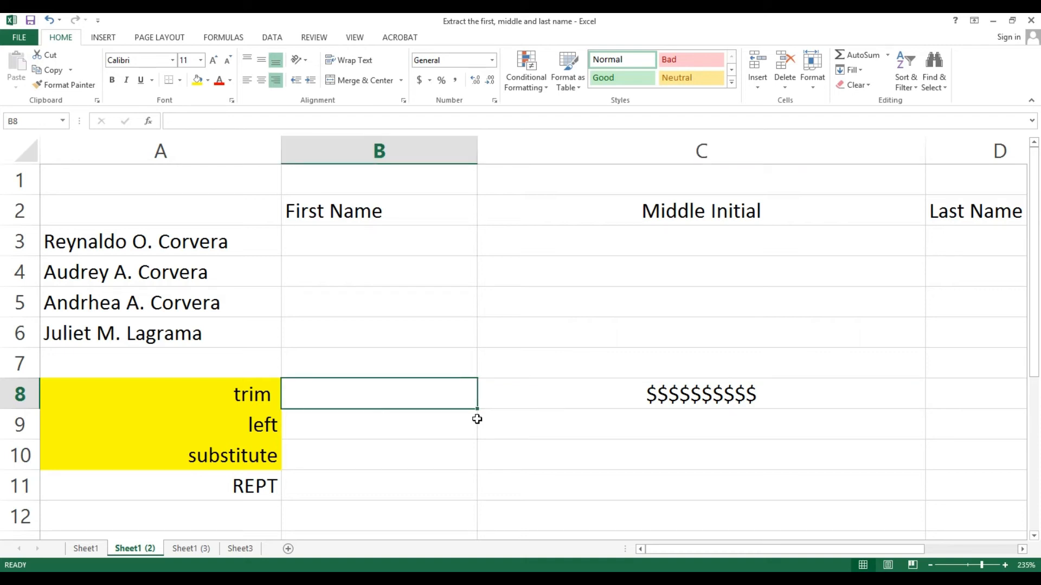
{"action": "type", "text": "25"}
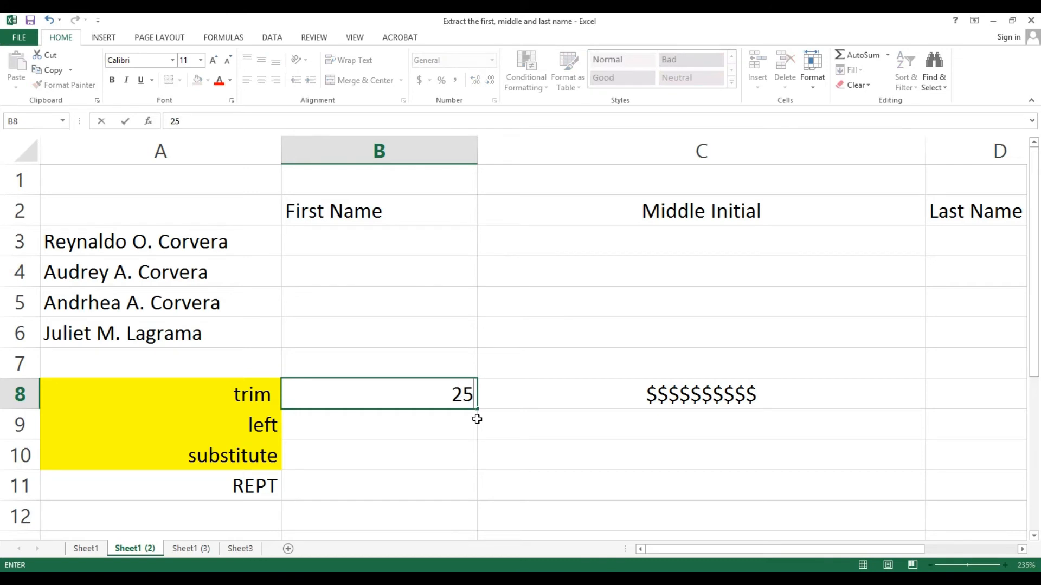
{"action": "type", "text": "000"}
{"action": "key", "text": "Right"}
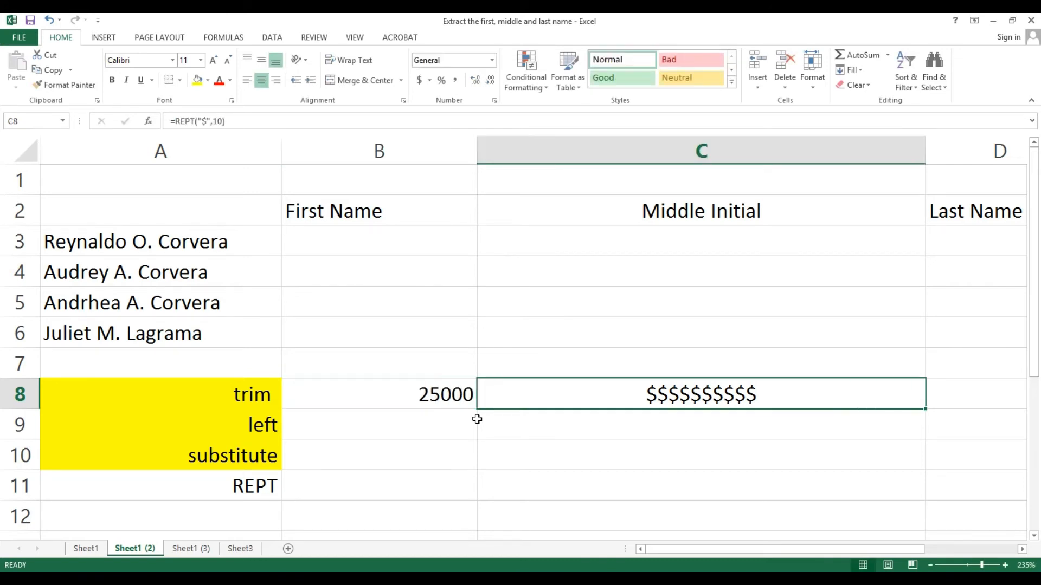
{"action": "key", "text": "Delete"}
Format the amount in B8 in comma style with no decimal places.
{"action": "key", "text": "Left"}
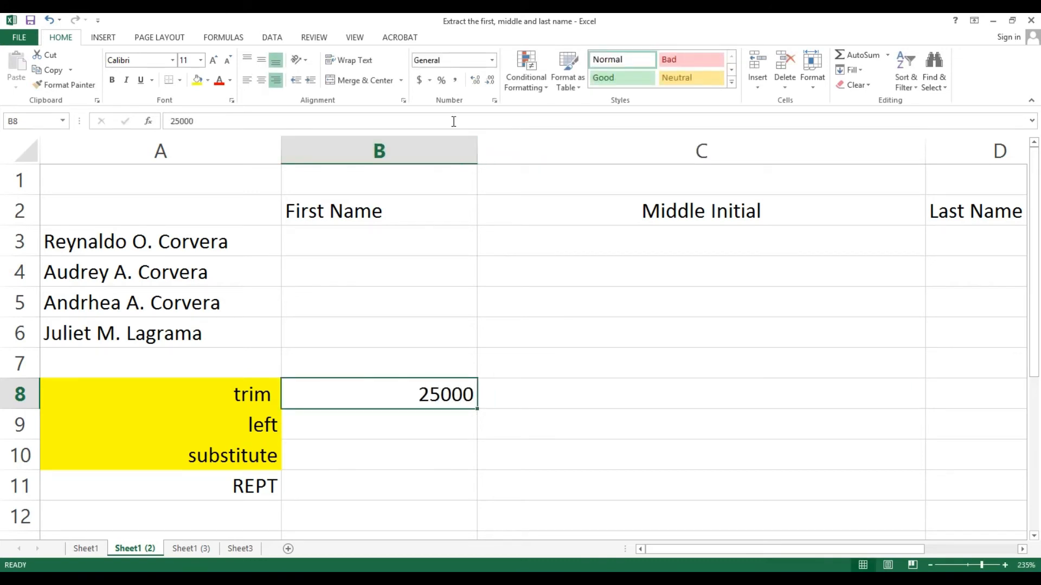
{"action": "left_click", "coordinate": [455, 81]}
{"action": "left_click", "coordinate": [489, 82]}
{"action": "left_click", "coordinate": [489, 81]}
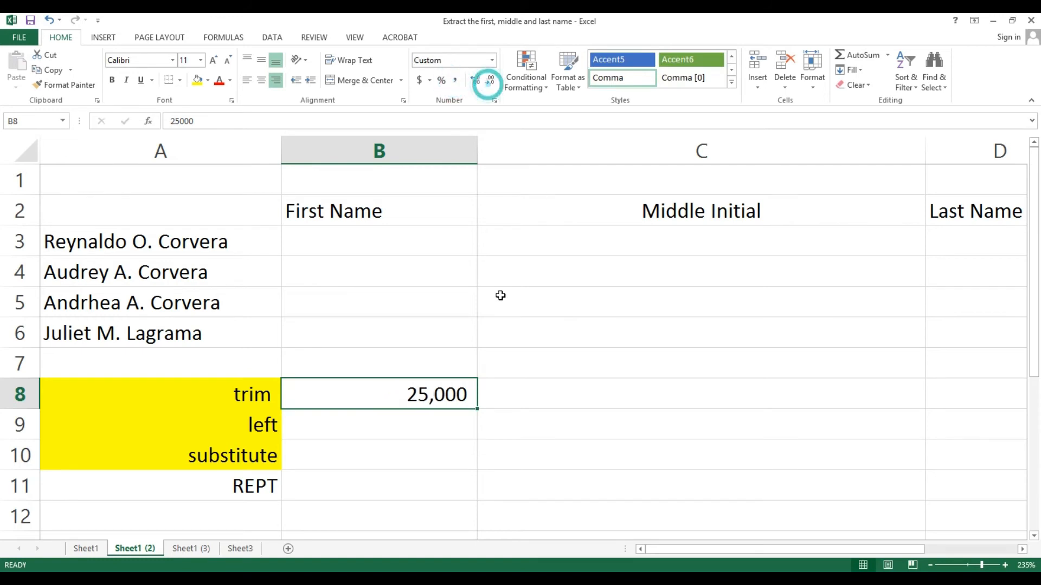
Start a REPT formula in C8 with an asterisk as the repeated text.
{"action": "left_click", "coordinate": [501, 398]}
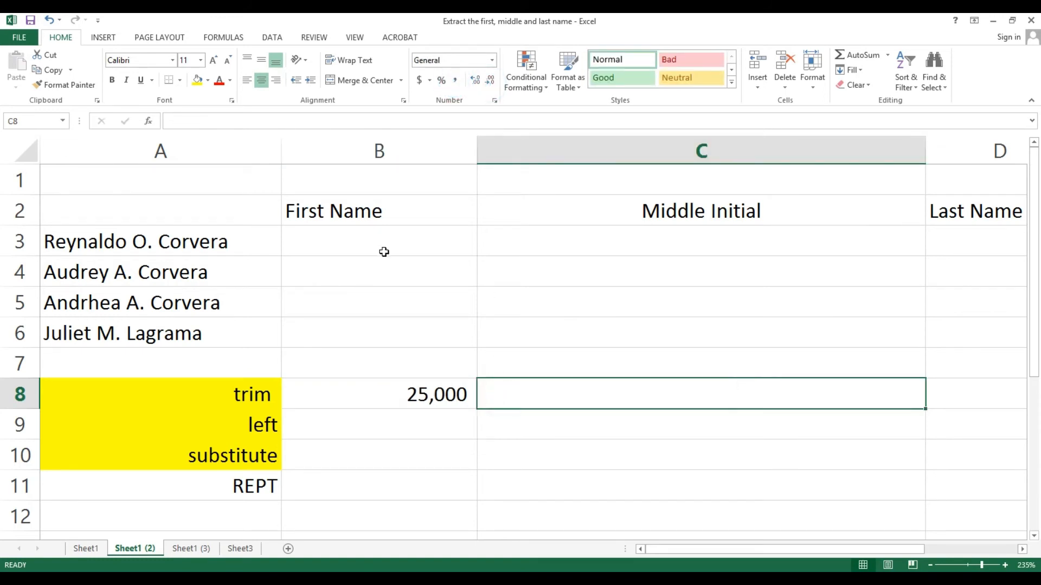
{"action": "type", "text": "="}
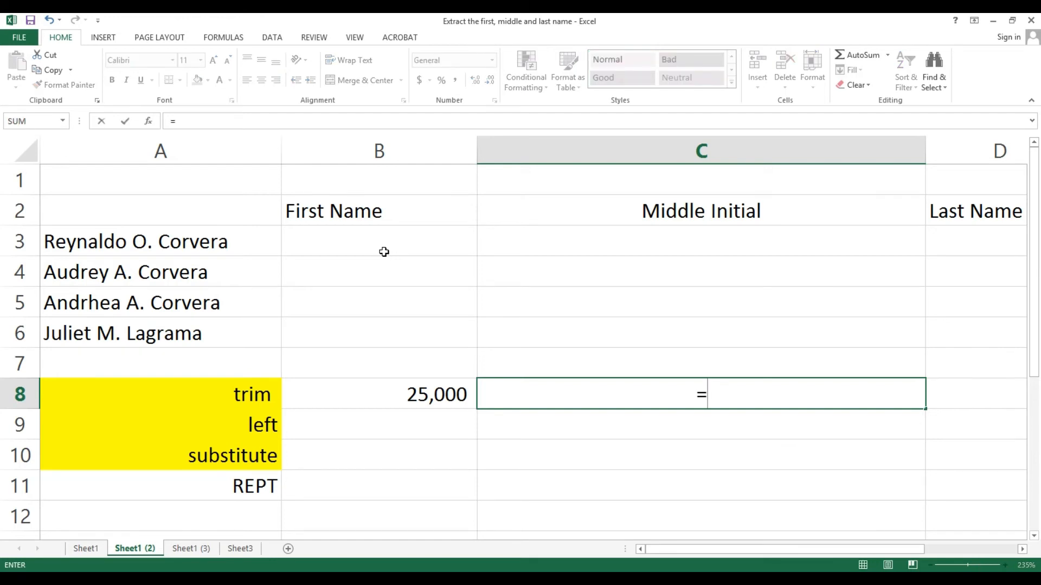
{"action": "type", "text": "RE"}
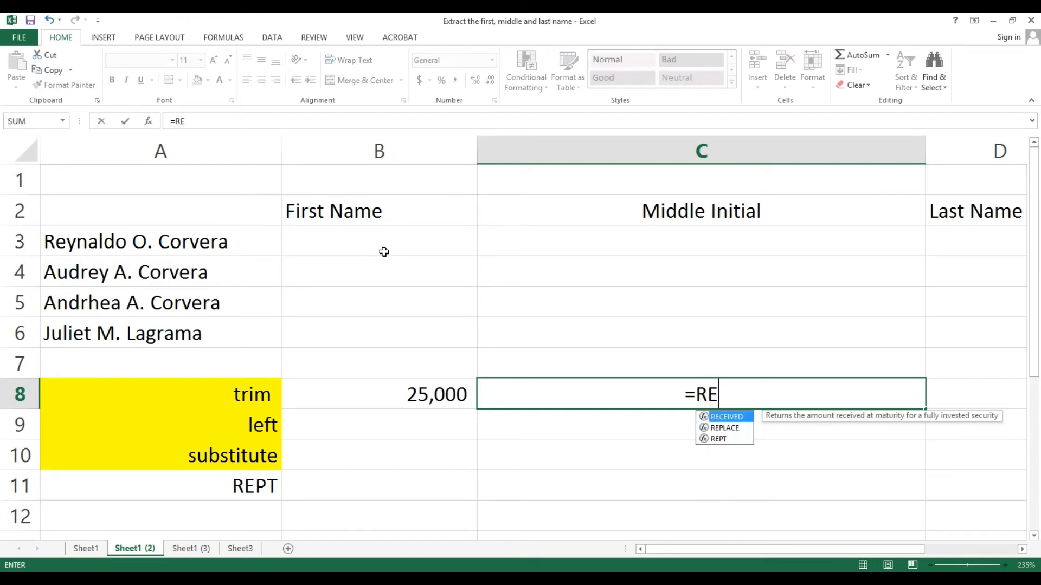
{"action": "key", "text": "Down"}
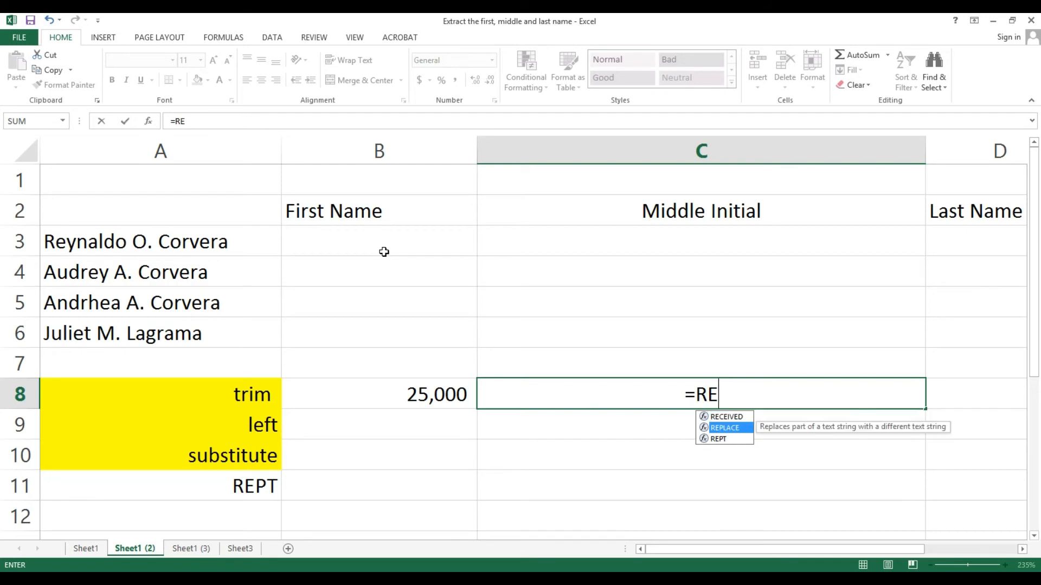
{"action": "key", "text": "Down"}
{"action": "key", "text": "Tab"}
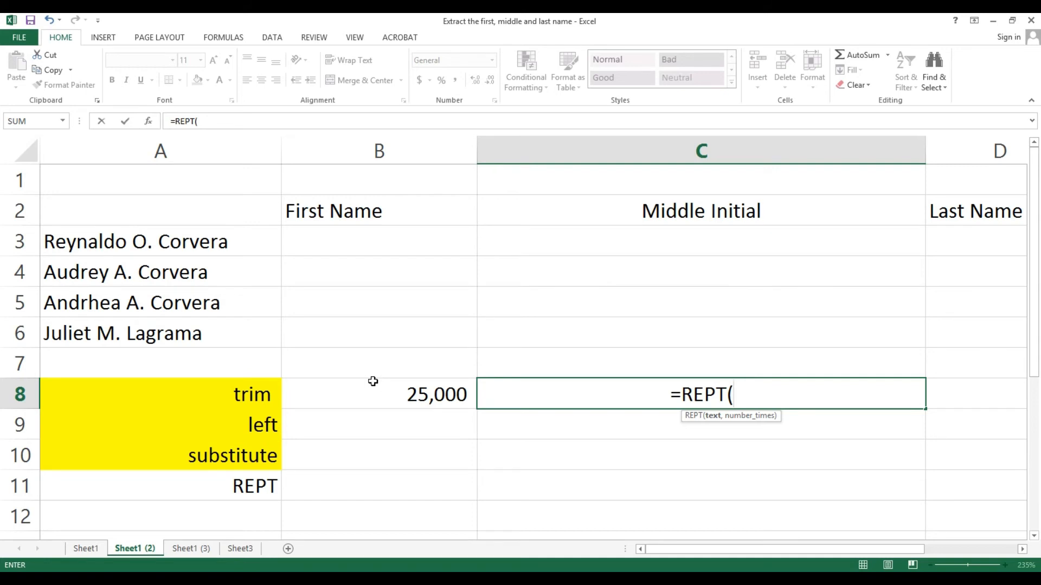
{"action": "type", "text": "\""}
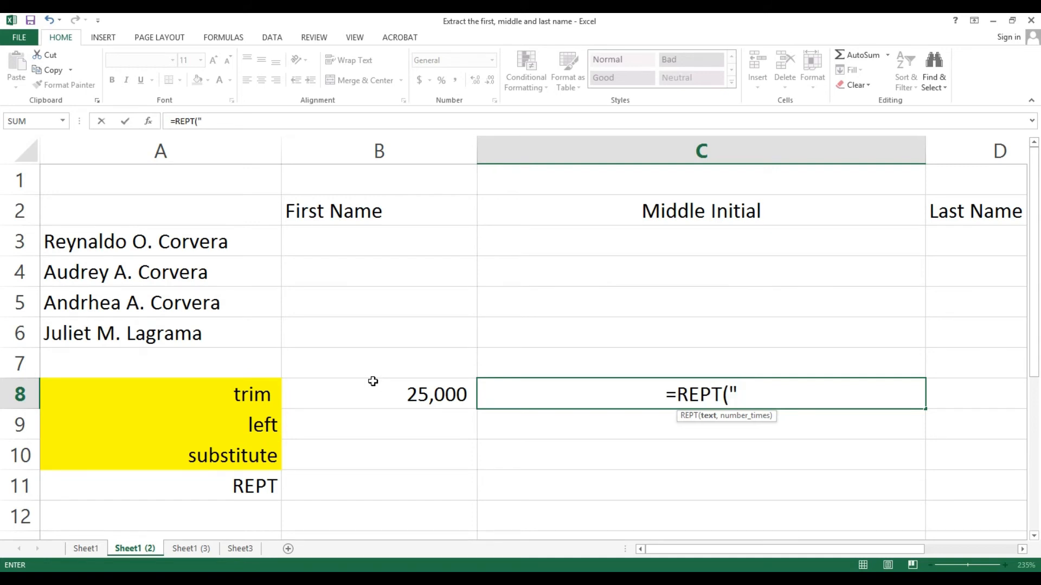
{"action": "type", "text": "*"}
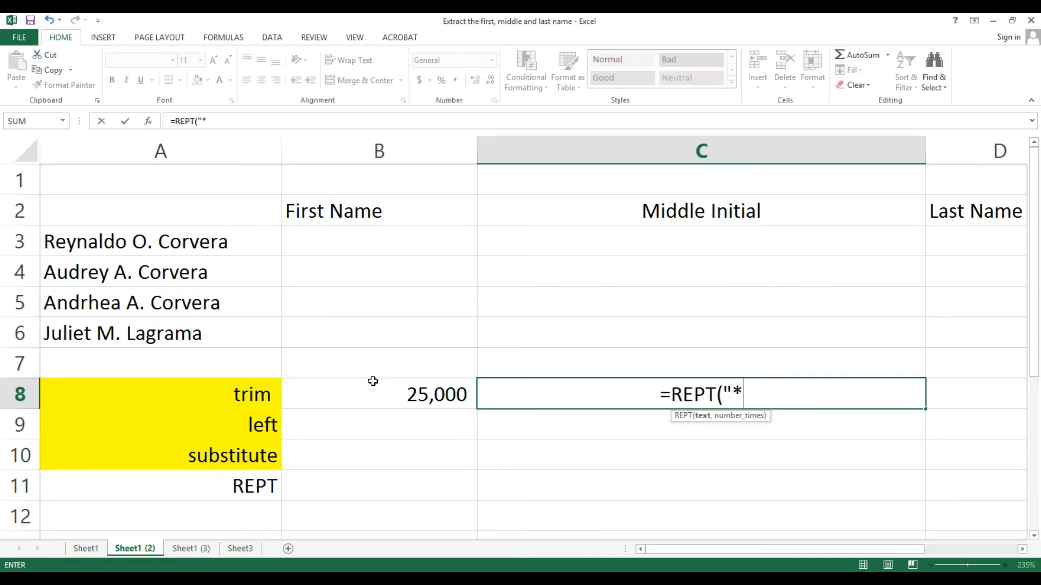
{"action": "type", "text": "\","}
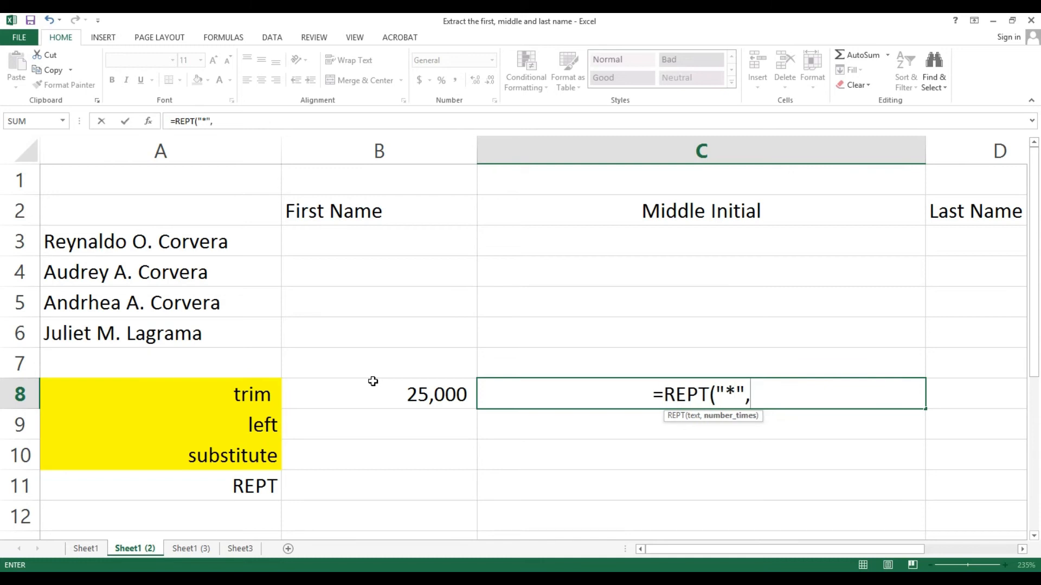
Complete the REPT formula in C8 with B8/5000 as the number of repetitions.
{"action": "left_click", "coordinate": [401, 394]}
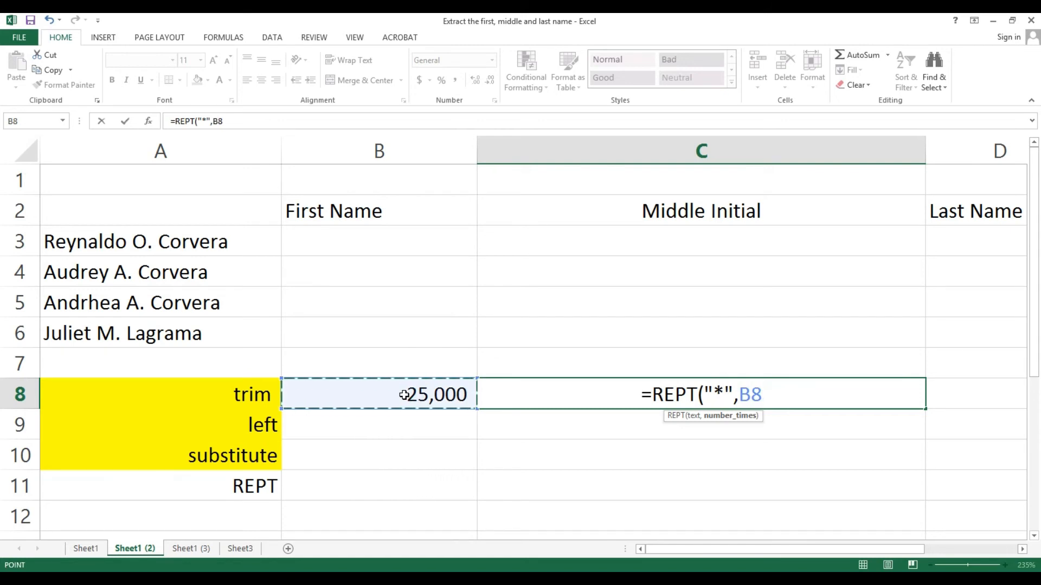
{"action": "type", "text": "/"}
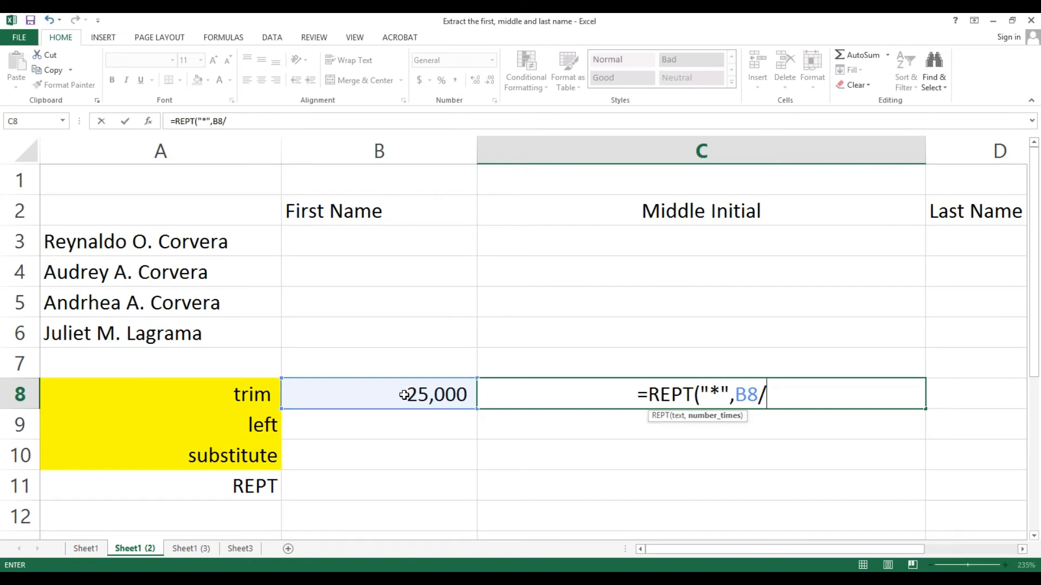
{"action": "type", "text": "5000"}
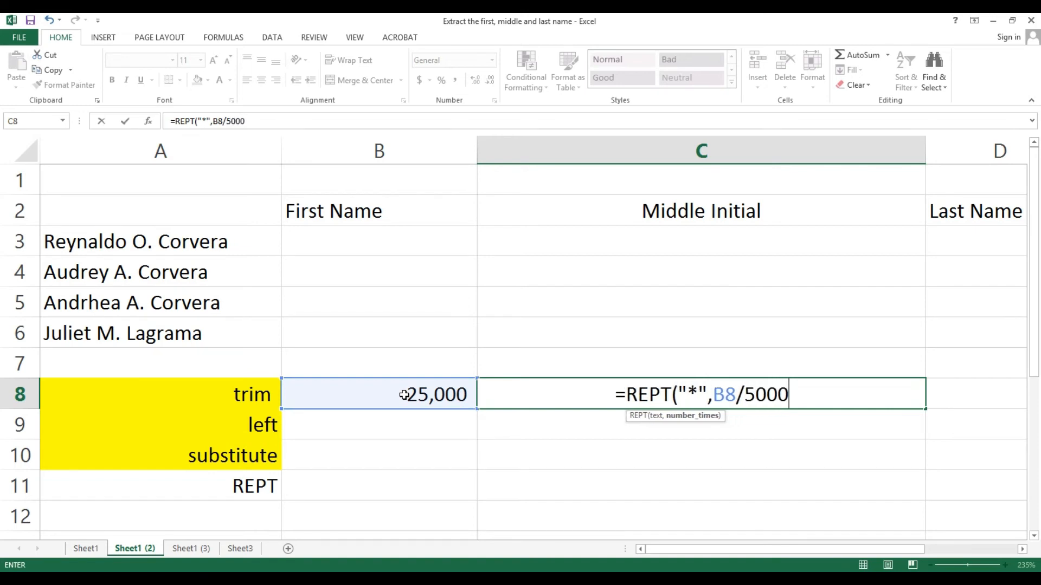
{"action": "type", "text": ")"}
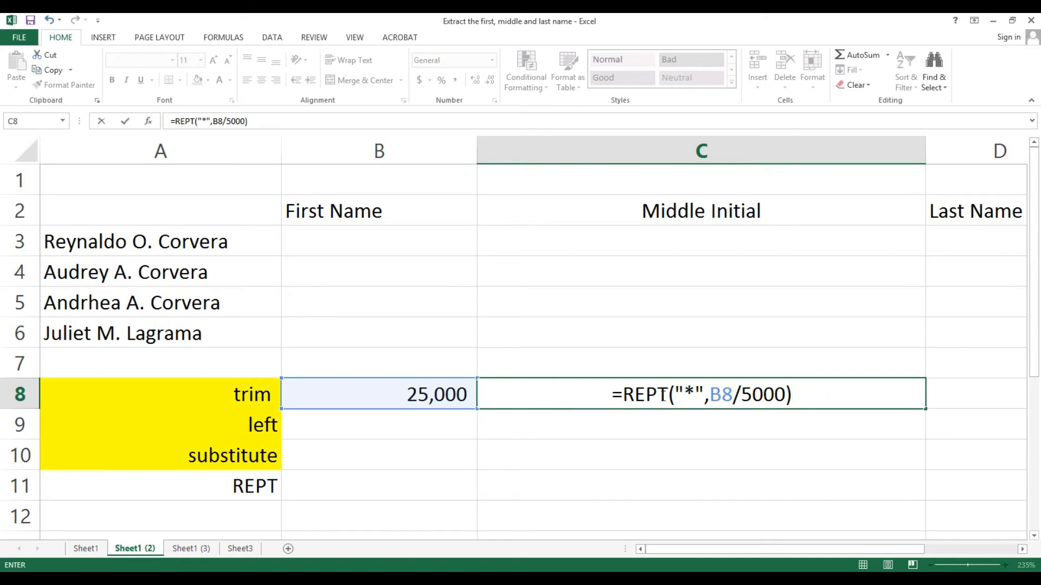
{"action": "left_click_drag", "start_coordinate": [711, 395], "coordinate": [785, 394]}
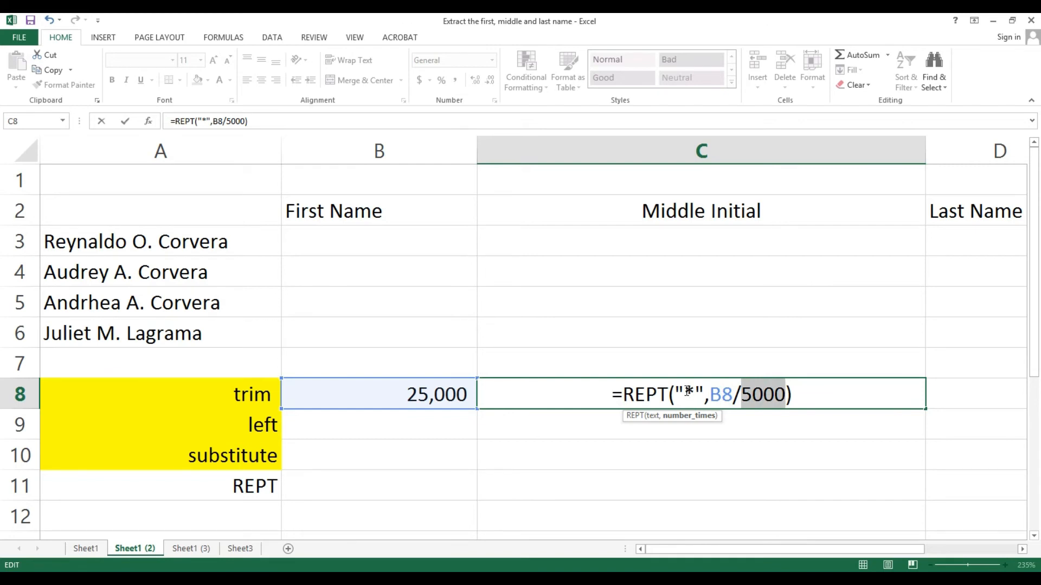
{"action": "left_click_drag", "start_coordinate": [685, 394], "coordinate": [694, 394]}
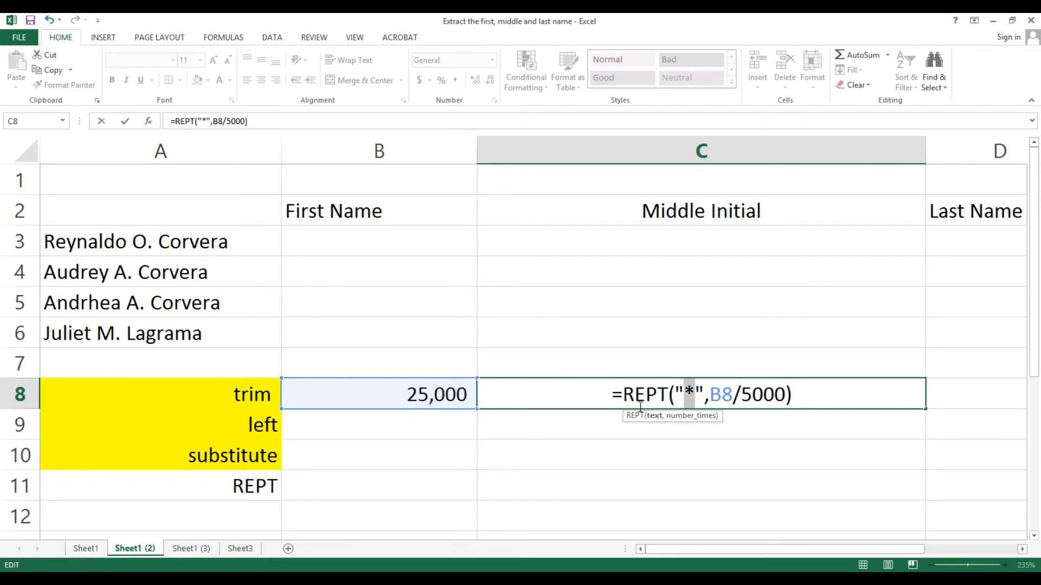
{"action": "key", "text": "Return"}
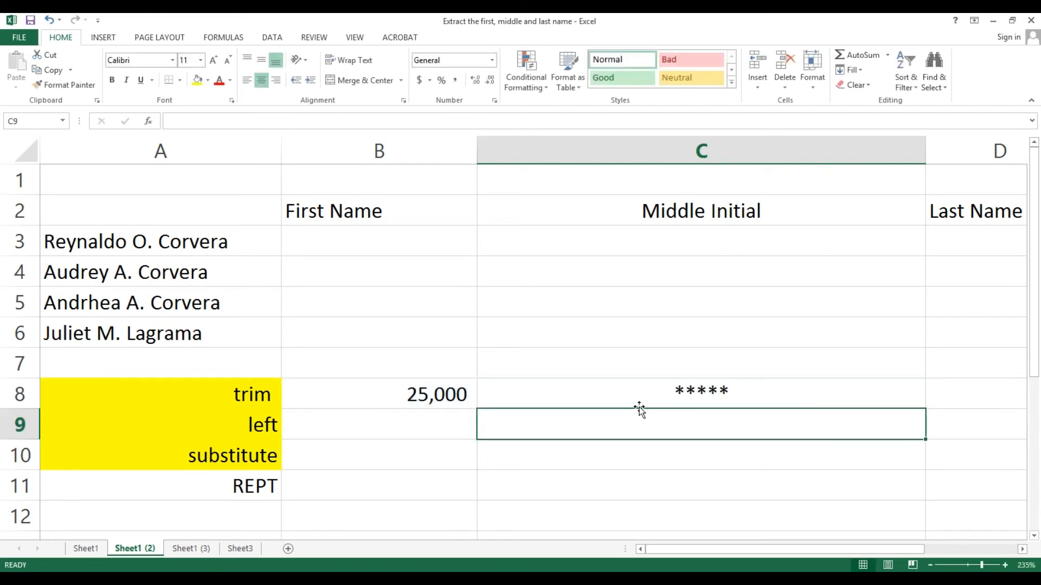
Change the amount in B8 to 30000 to see how the asterisks in C8 respond.
{"action": "key", "text": "Up"}
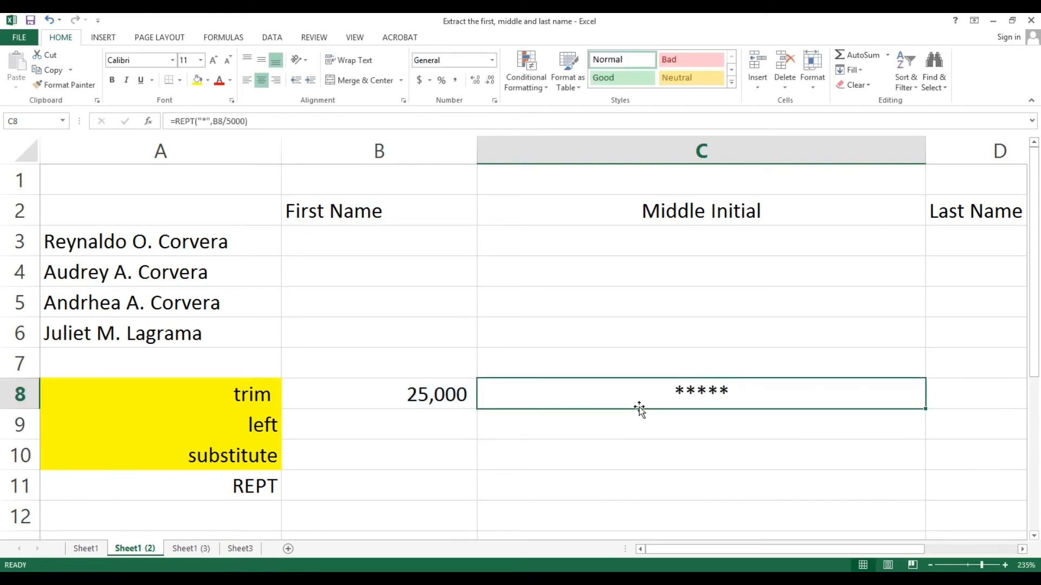
{"action": "key", "text": "F2"}
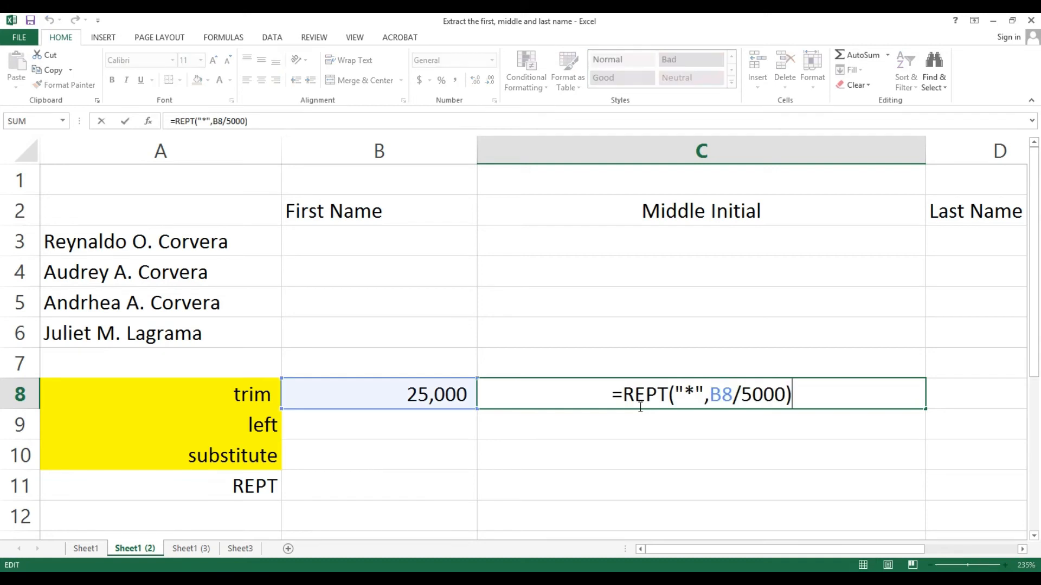
{"action": "key", "text": "Escape"}
{"action": "key", "text": "Left"}
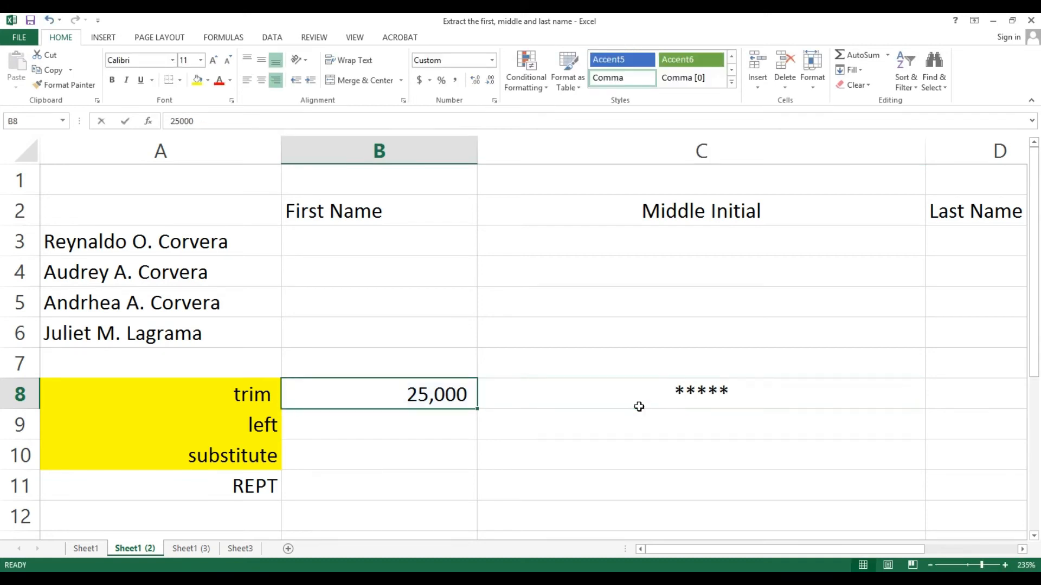
{"action": "type", "text": "300000"}
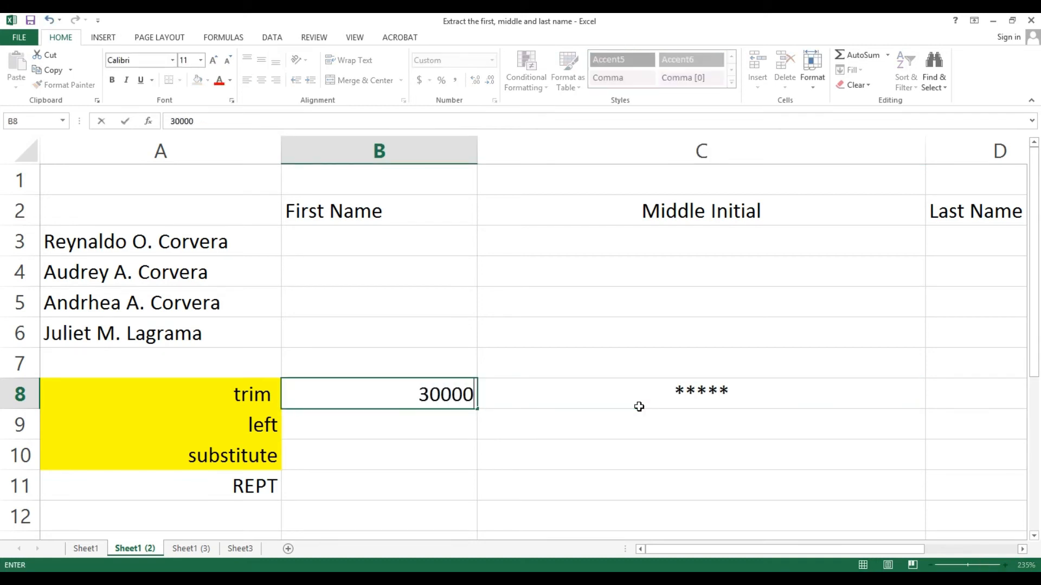
{"action": "key", "text": "BackSpace"}
{"action": "key", "text": "Return"}
{"action": "key", "text": "Up"}
{"action": "key", "text": "Right"}
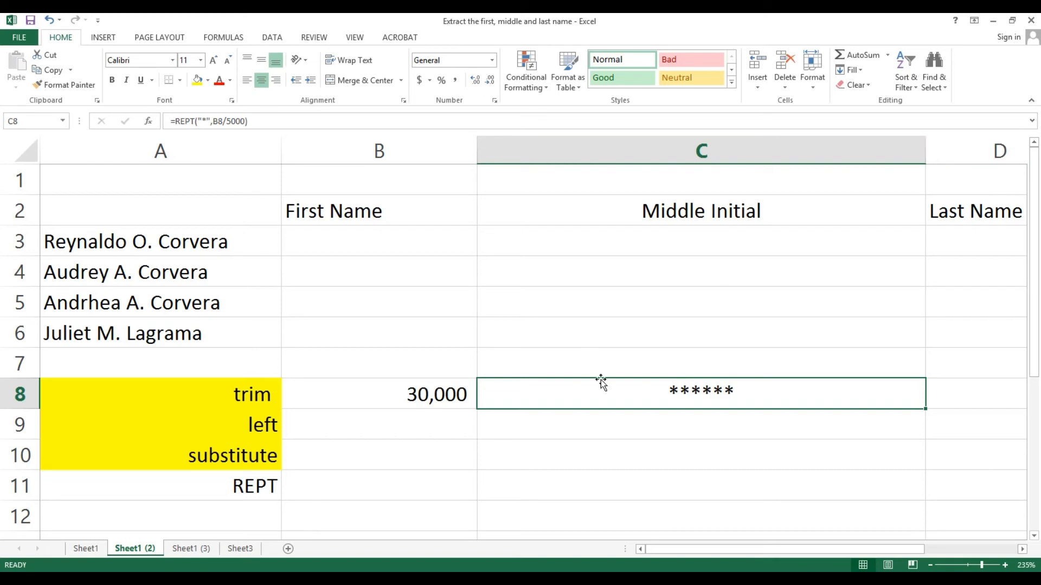
Narrow column C to about two thirds of its width.
{"action": "left_click", "coordinate": [402, 394]}
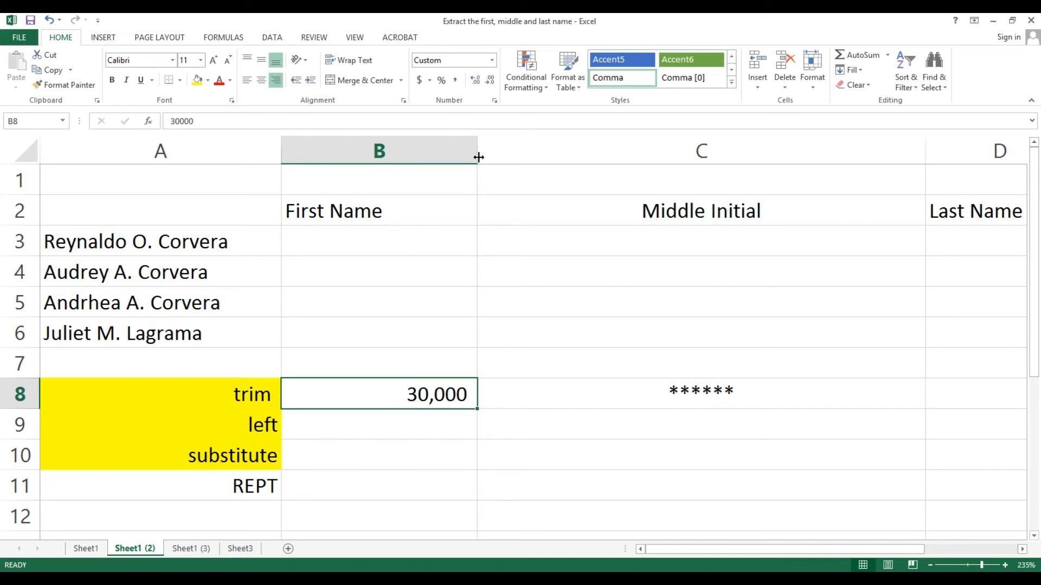
{"action": "left_click", "coordinate": [701, 391]}
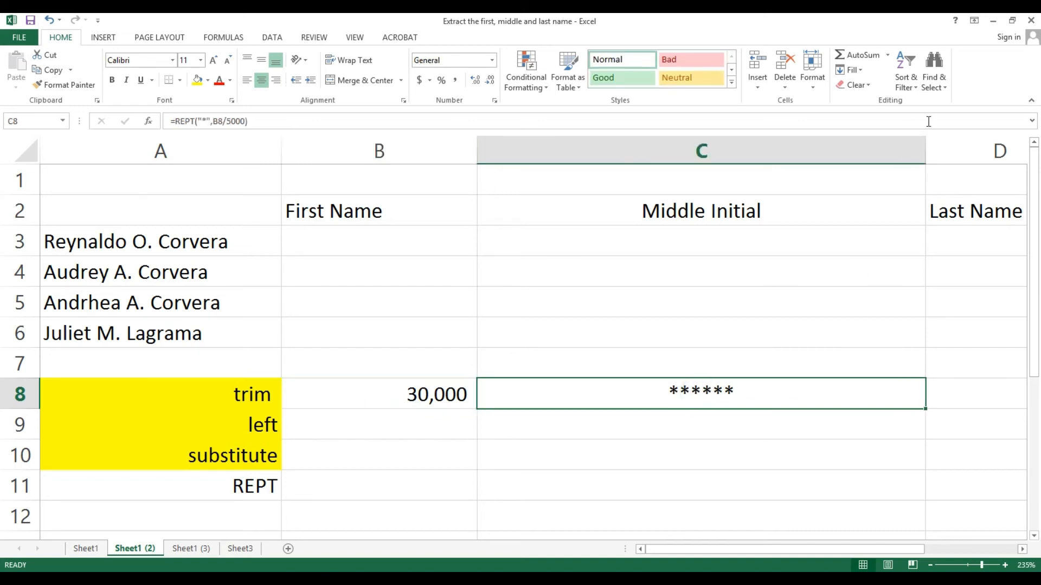
{"action": "left_click_drag", "start_coordinate": [921, 155], "coordinate": [779, 155]}
{"action": "left_click", "coordinate": [833, 401]}
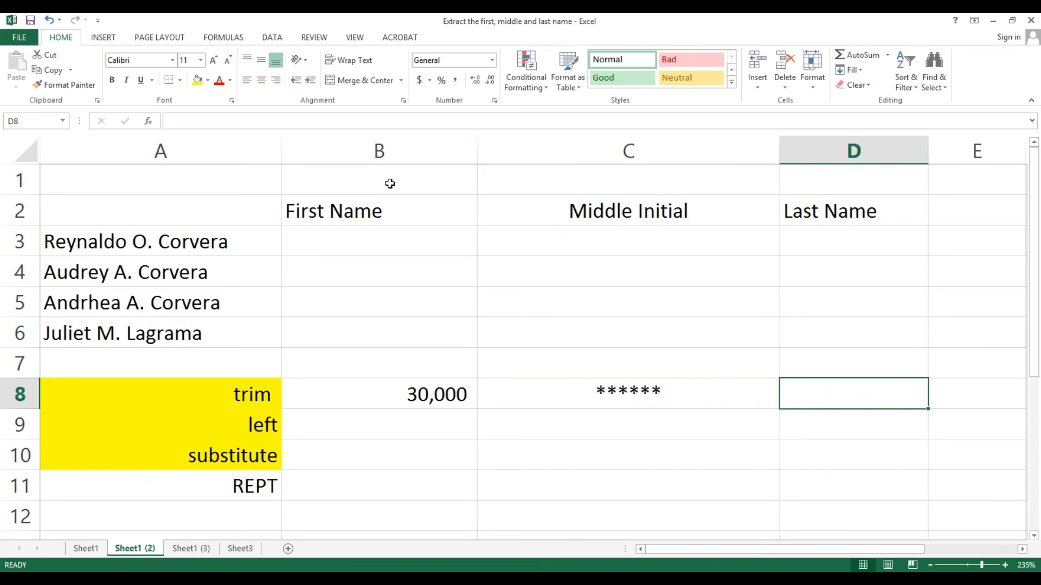
{"action": "left_click", "coordinate": [380, 151]}
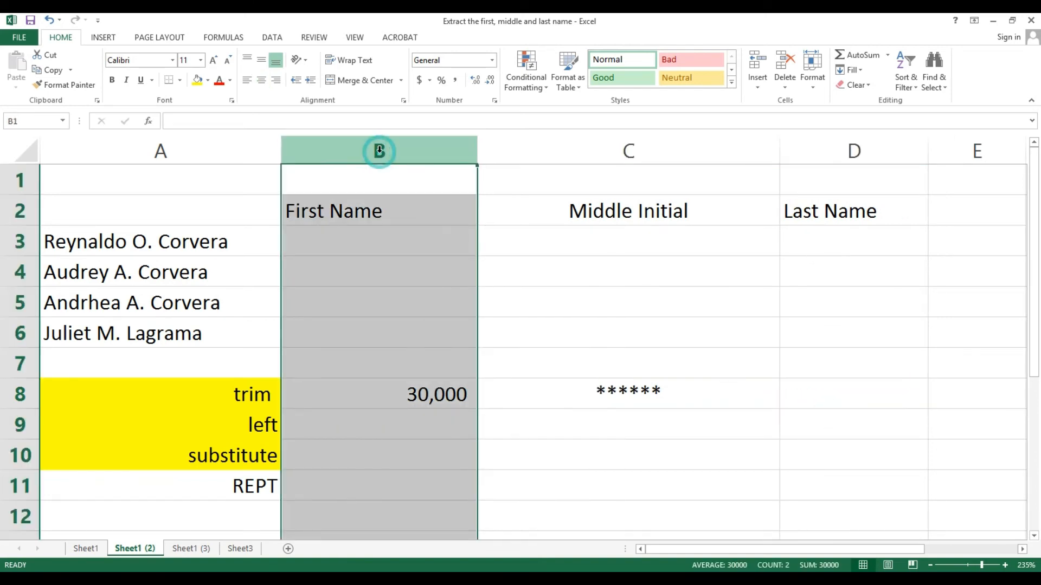
{"action": "left_click", "coordinate": [644, 392]}
{"action": "left_click", "coordinate": [639, 424]}
{"action": "left_click", "coordinate": [640, 391]}
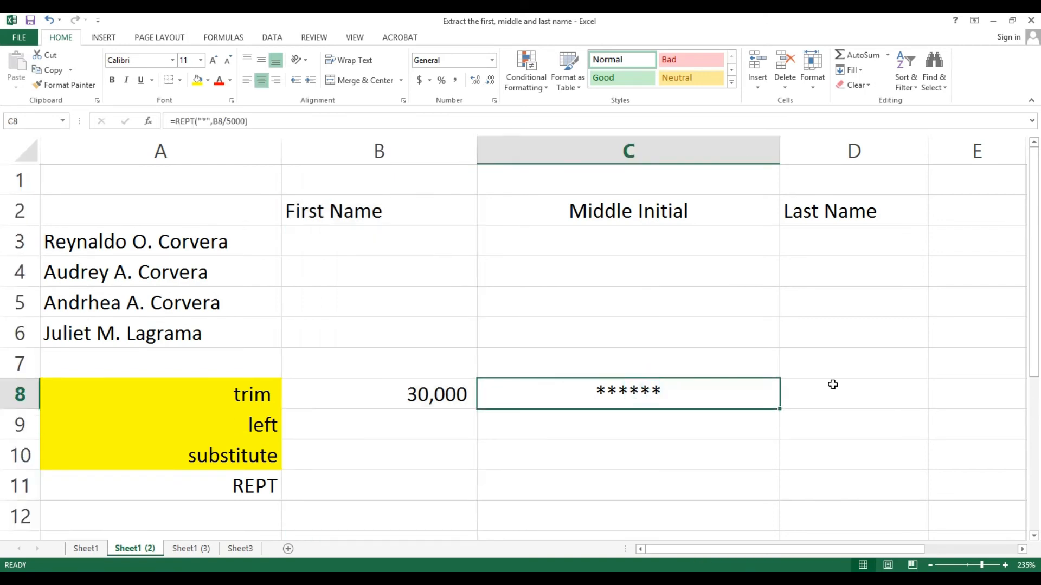
{"action": "left_click", "coordinate": [833, 385]}
{"action": "left_click", "coordinate": [606, 405]}
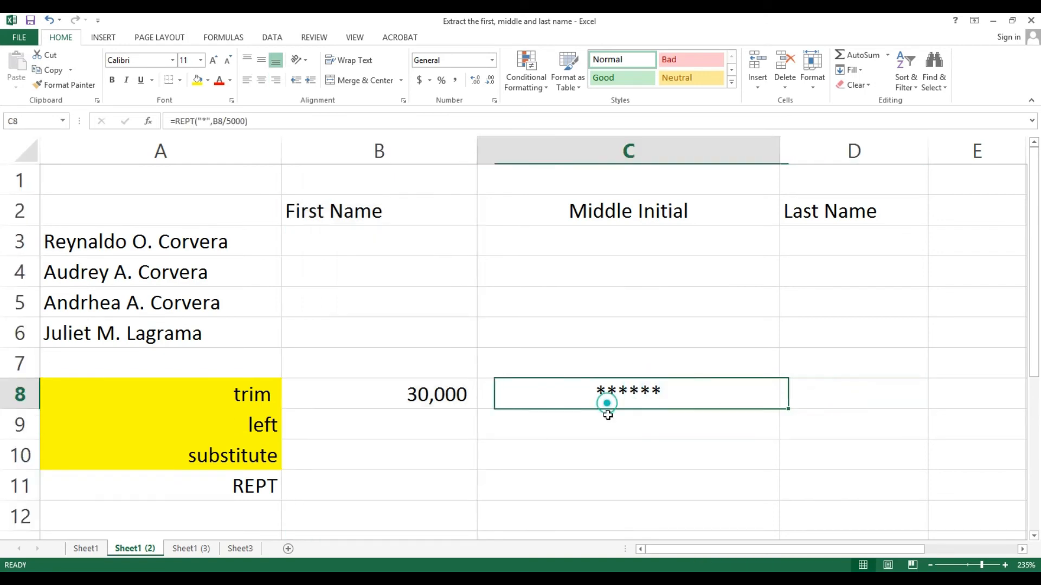
{"action": "left_click", "coordinate": [606, 419]}
Enter 25000 in B9 and copy the REPT formula from C8 into C9.
{"action": "left_click", "coordinate": [454, 417]}
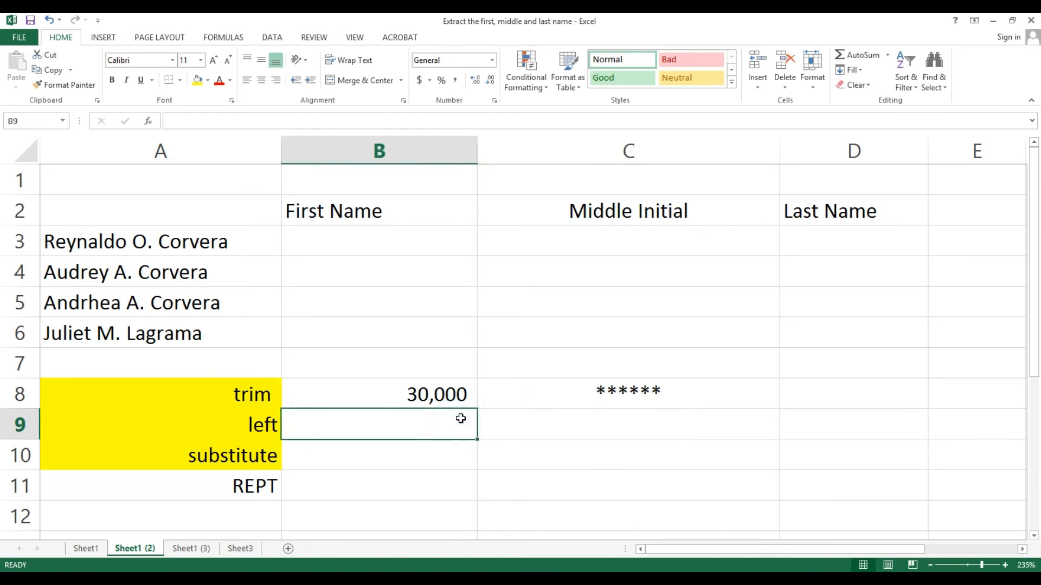
{"action": "type", "text": "25000"}
{"action": "key", "text": "Tab"}
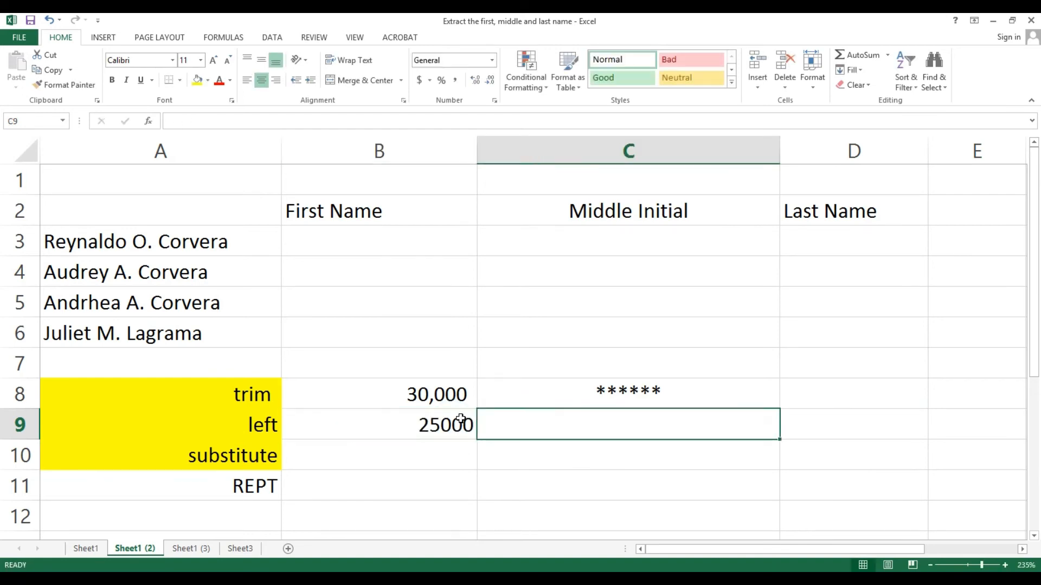
{"action": "key", "text": "Up"}
{"action": "key", "text": "ctrl+c"}
{"action": "key", "text": "Down"}
{"action": "key", "text": "ctrl+v"}
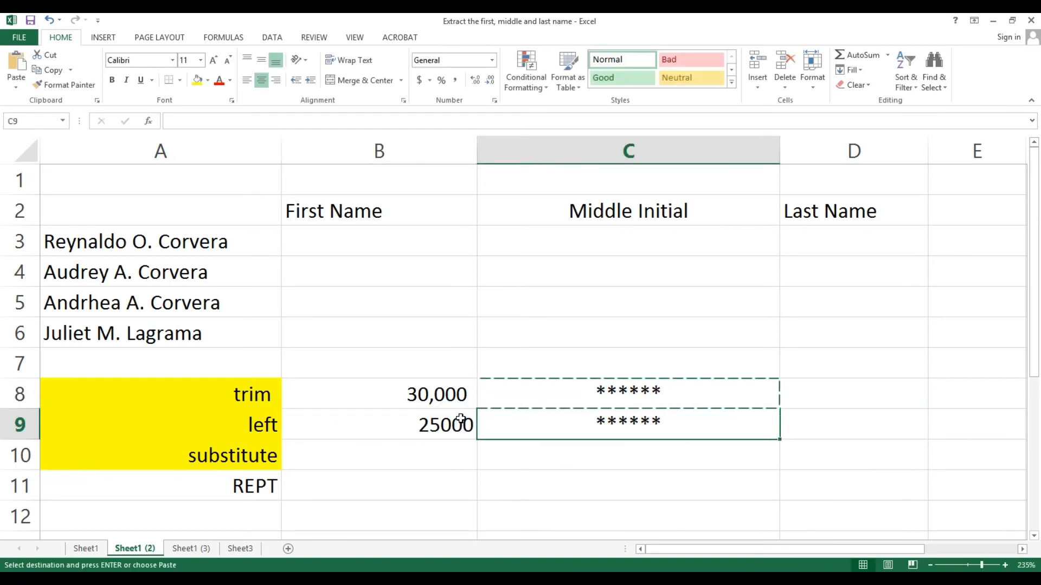
{"action": "key", "text": "Escape"}
{"action": "key", "text": "Down"}
{"action": "key", "text": "Up"}
{"action": "key", "text": "Left"}
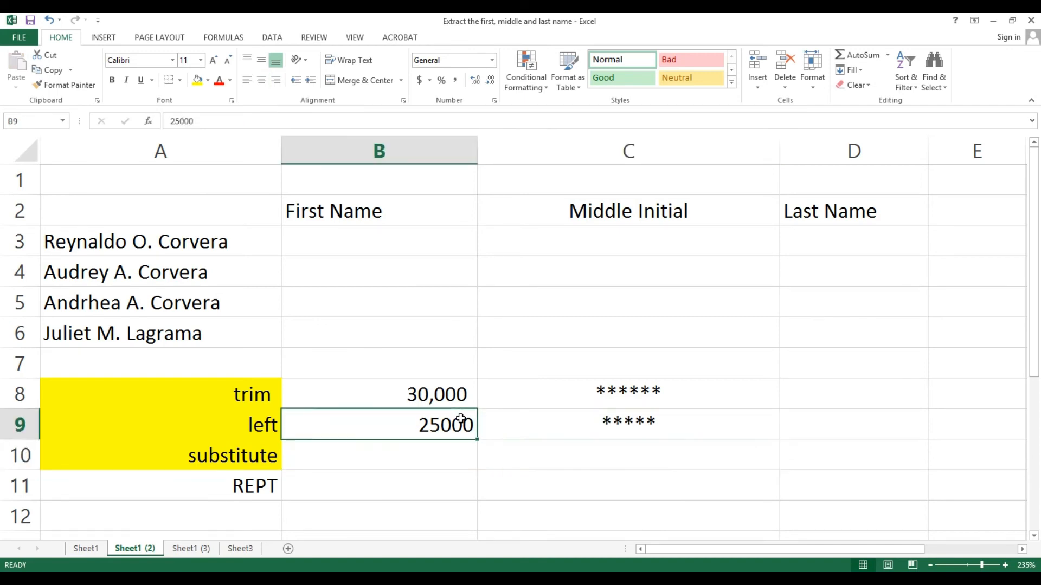
{"action": "key", "text": "Right"}
{"action": "key", "text": "Right"}
{"action": "key", "text": "Up"}
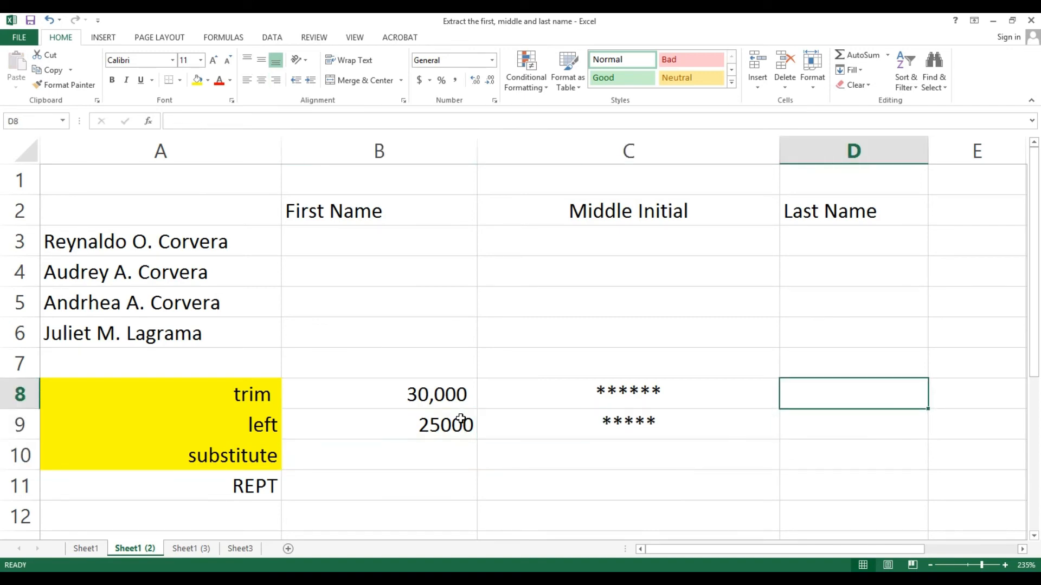
{"action": "key", "text": "Down"}
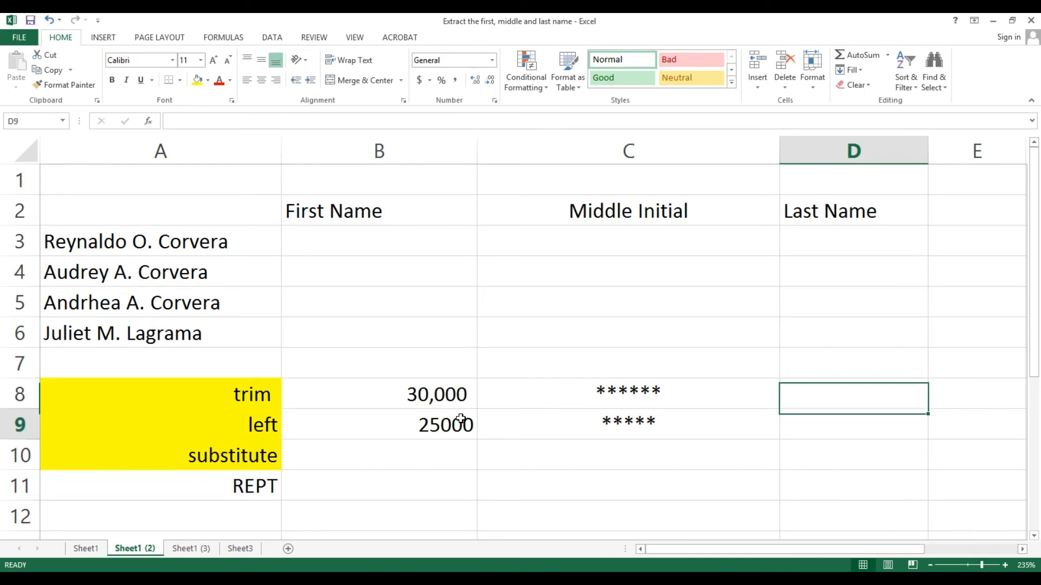
Clear the sample amounts and REPT formulas from B8:C9 and highlight the REPT label in A11 in yellow.
{"action": "key", "text": "Left"}
{"action": "key", "text": "Left"}
{"action": "key", "text": "Up"}
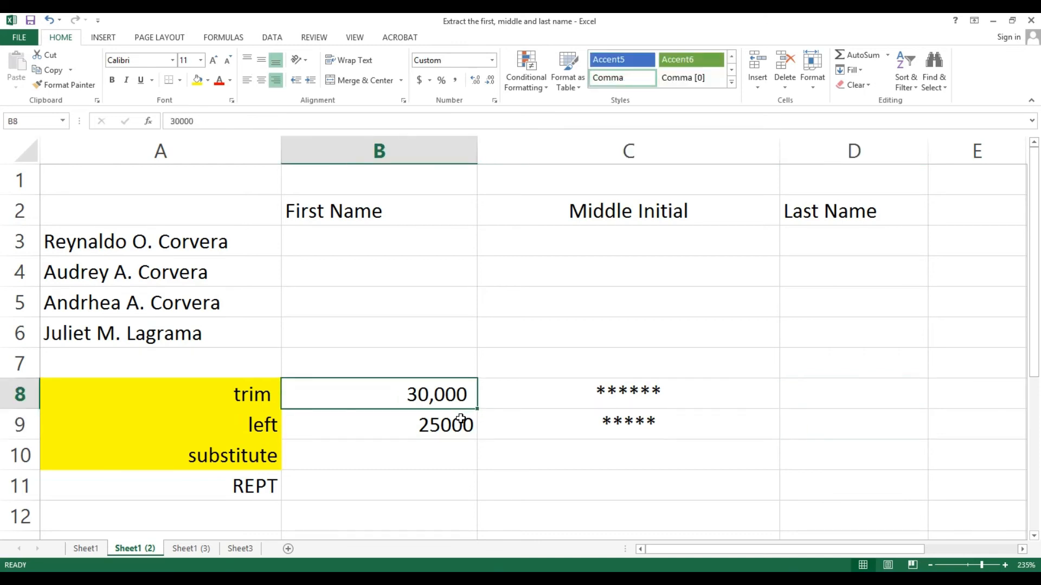
{"action": "key", "text": "shift+Down"}
{"action": "key", "text": "shift+Right"}
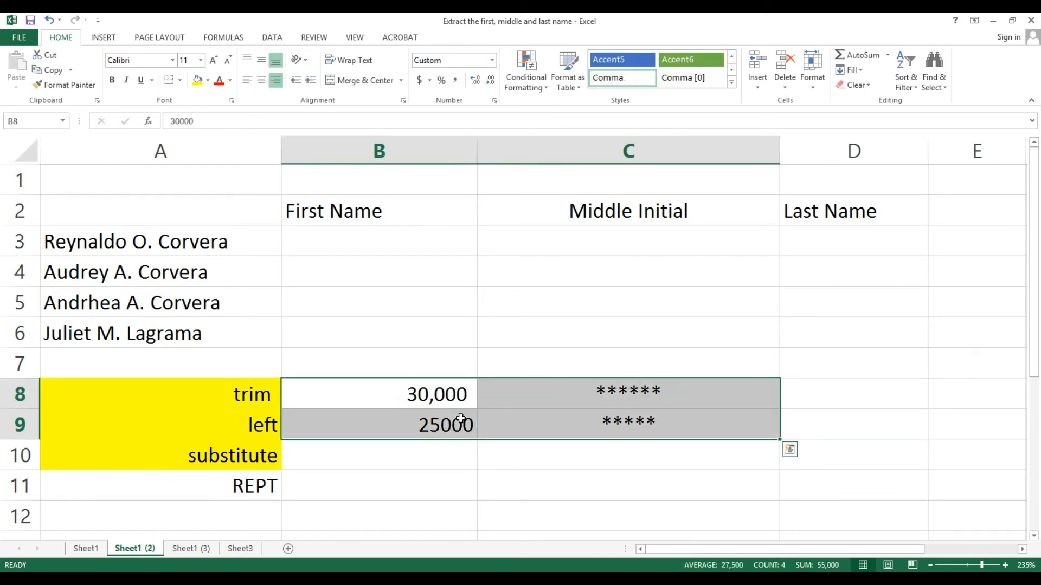
{"action": "key", "text": "ctrl+z"}
{"action": "key", "text": "ctrl+z"}
{"action": "key", "text": "ctrl+z"}
{"action": "left_click", "coordinate": [376, 240]}
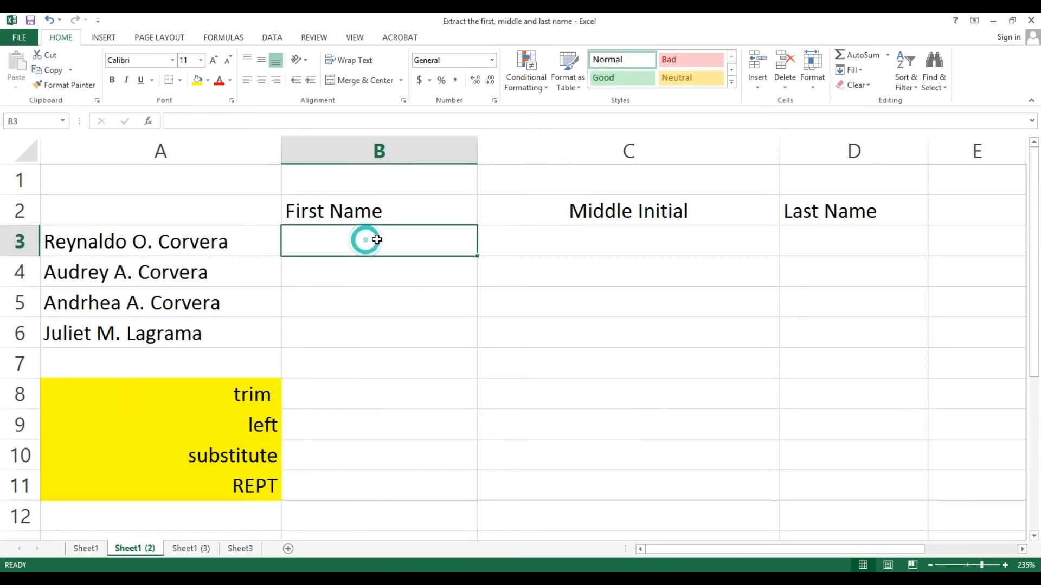
{"action": "left_click", "coordinate": [572, 239]}
{"action": "left_click", "coordinate": [875, 239]}
{"action": "left_click", "coordinate": [658, 235]}
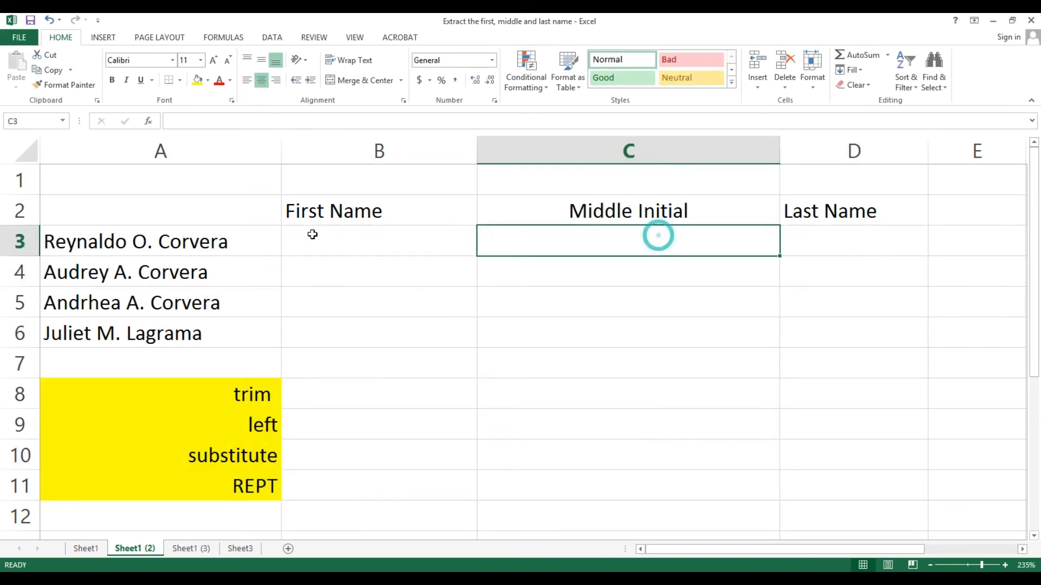
{"action": "left_click", "coordinate": [312, 235]}
{"action": "left_click", "coordinate": [611, 237]}
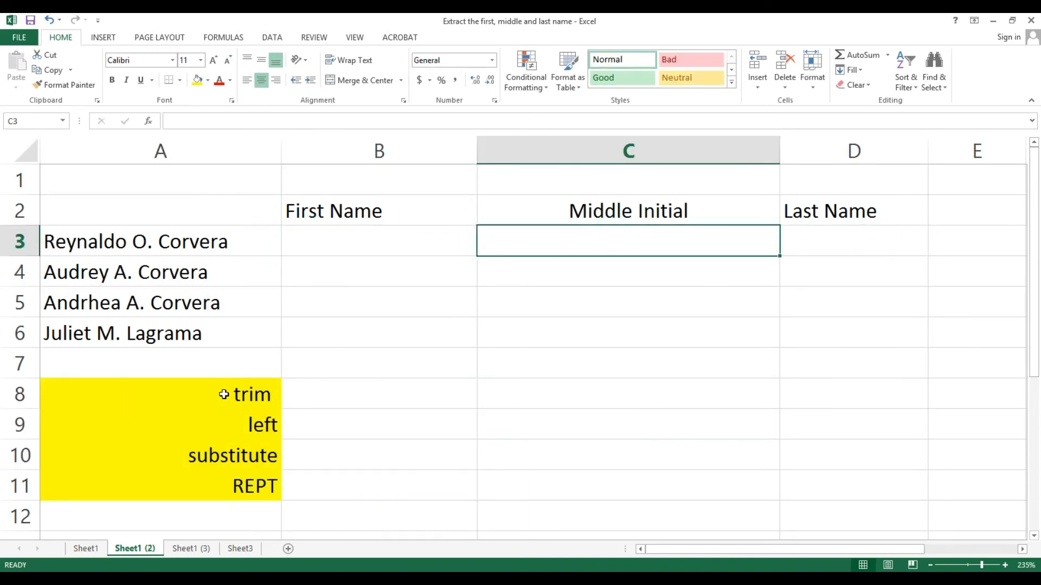
{"action": "left_click_drag", "start_coordinate": [223, 394], "coordinate": [216, 490]}
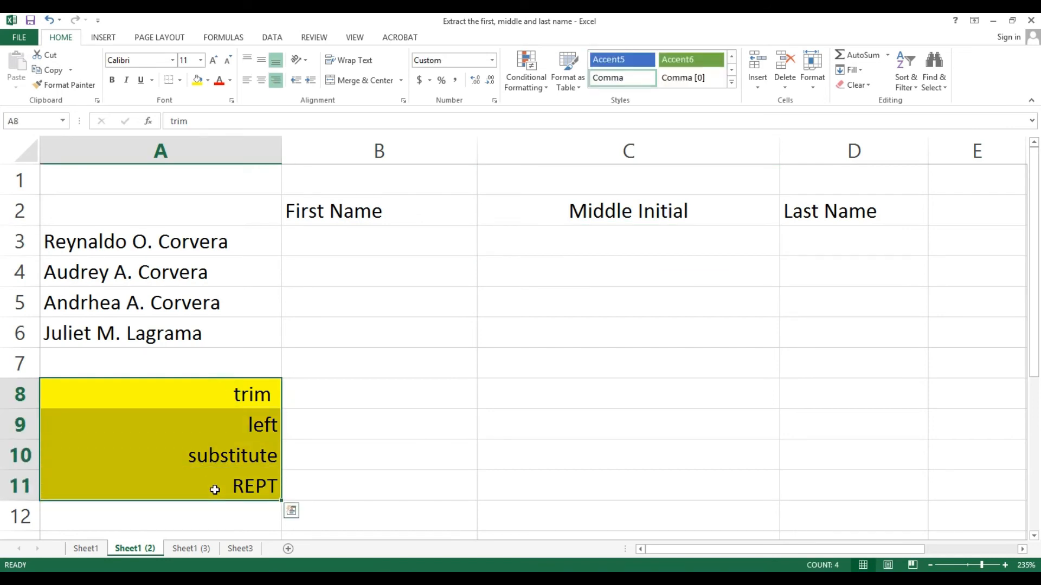
{"action": "left_click", "coordinate": [234, 391]}
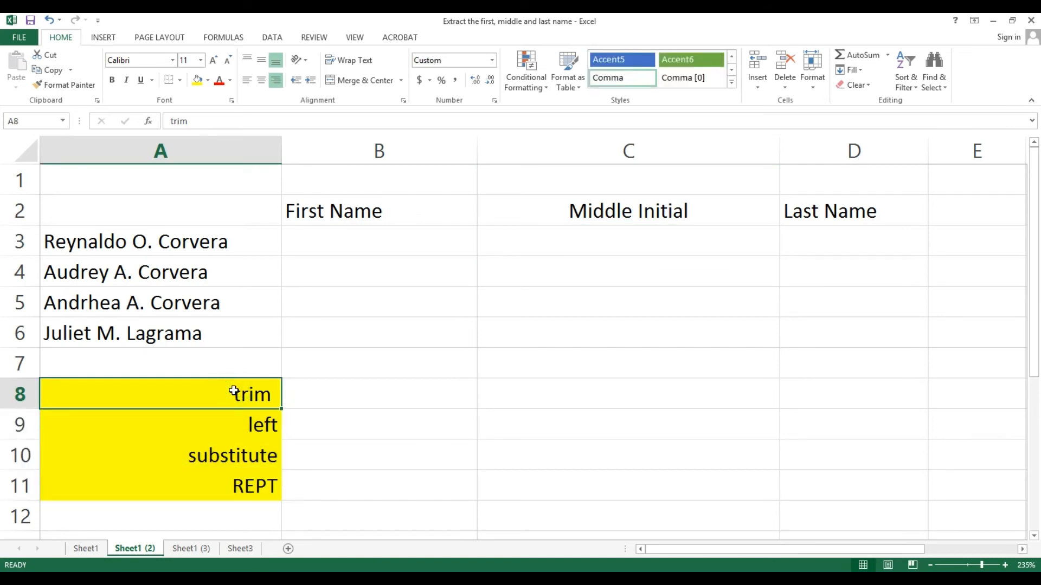
Widen the Last Name column D to about one and a half times its width.
{"action": "left_click", "coordinate": [344, 237]}
{"action": "left_click", "coordinate": [598, 241]}
{"action": "left_click", "coordinate": [832, 240]}
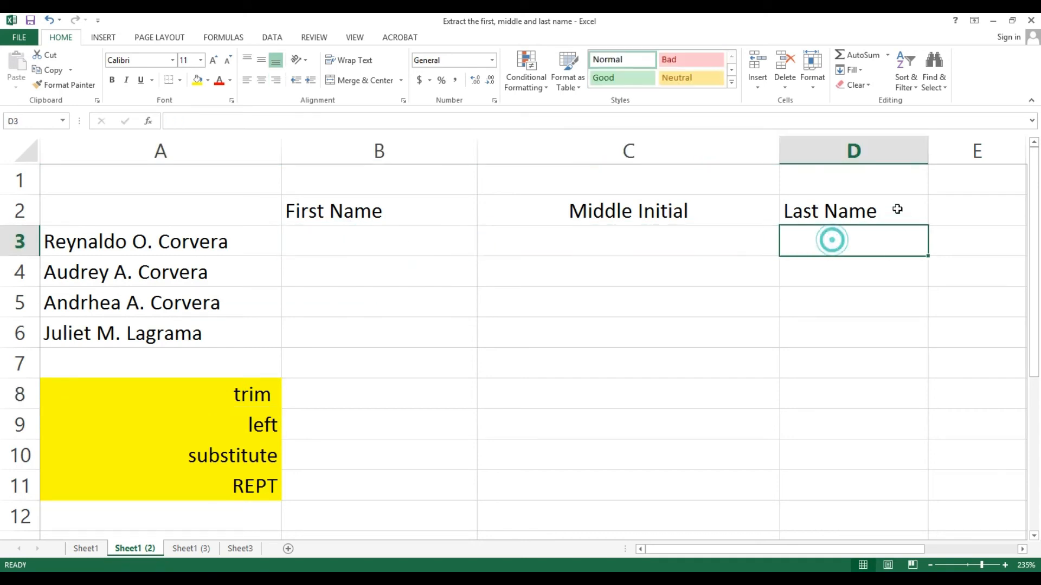
{"action": "left_click_drag", "start_coordinate": [927, 153], "coordinate": [998, 157]}
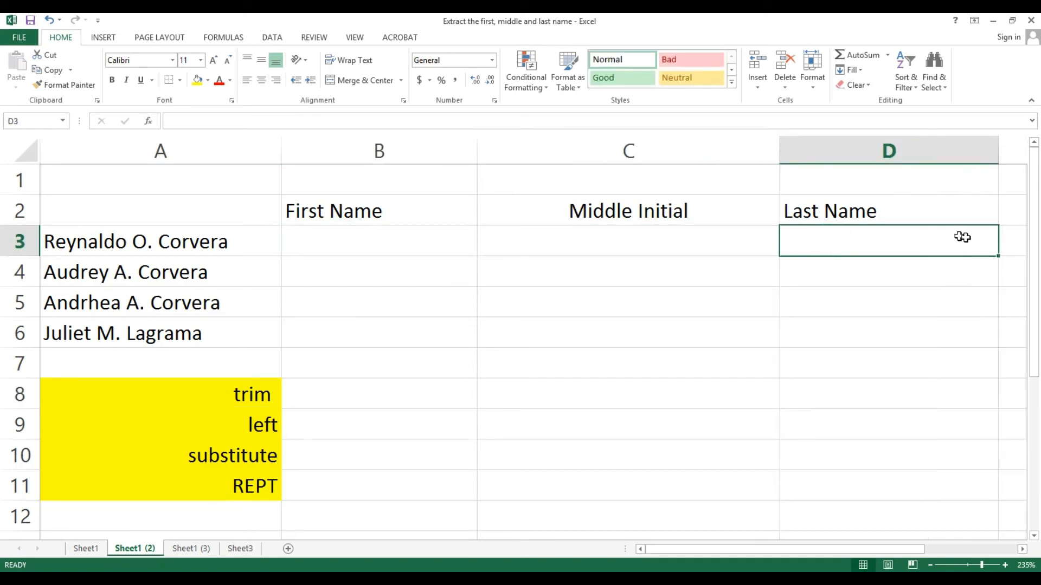
{"action": "left_click", "coordinate": [232, 400]}
{"action": "left_click", "coordinate": [232, 428]}
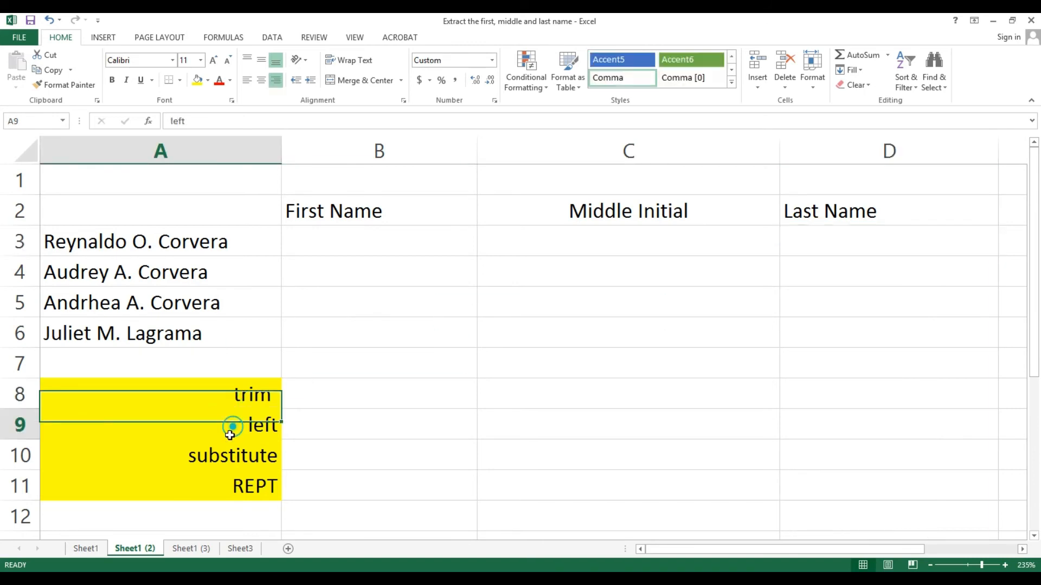
{"action": "left_click", "coordinate": [225, 457]}
{"action": "left_click", "coordinate": [220, 488]}
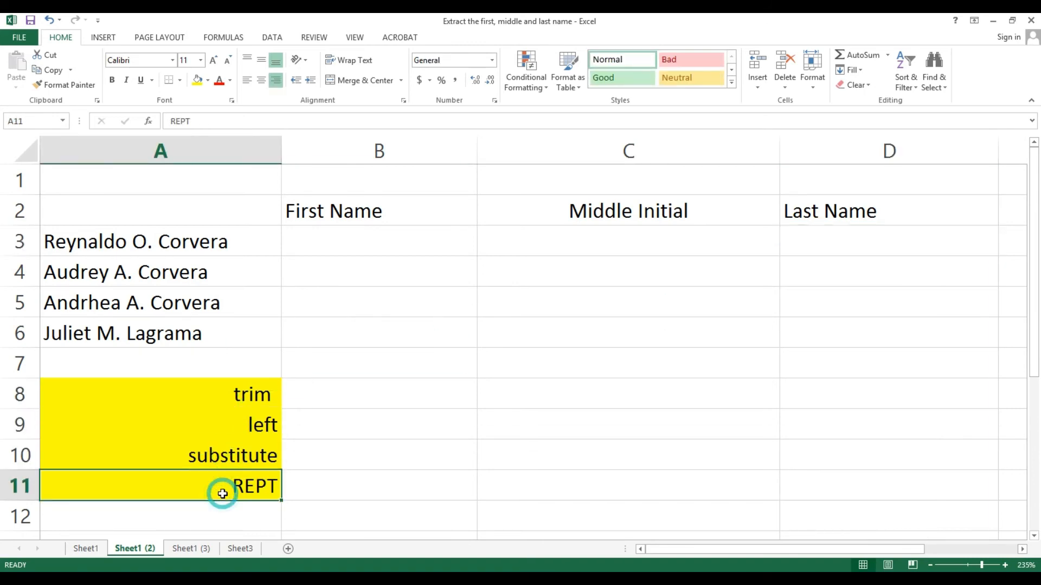
Begin the first-name formula in B3 with a LEFT function nested inside TRIM, as =TRIM(LEFT(.
{"action": "left_click", "coordinate": [299, 244]}
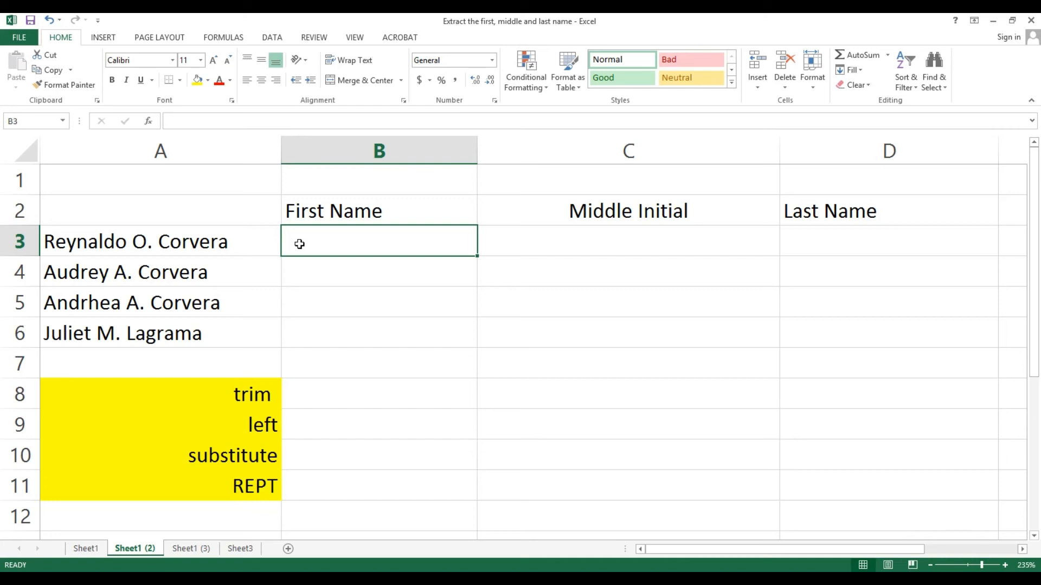
{"action": "type", "text": "="}
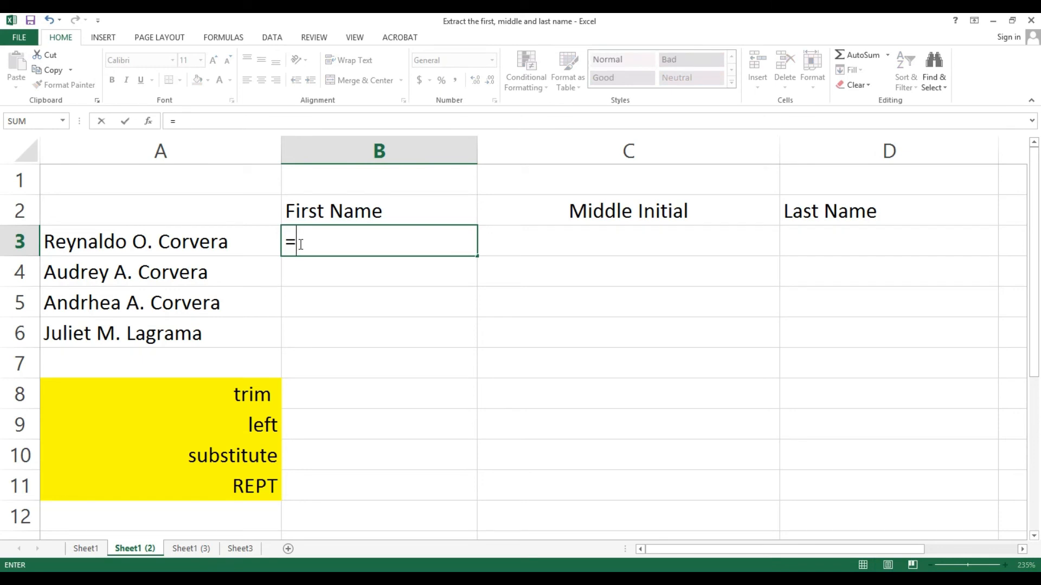
{"action": "type", "text": "t"}
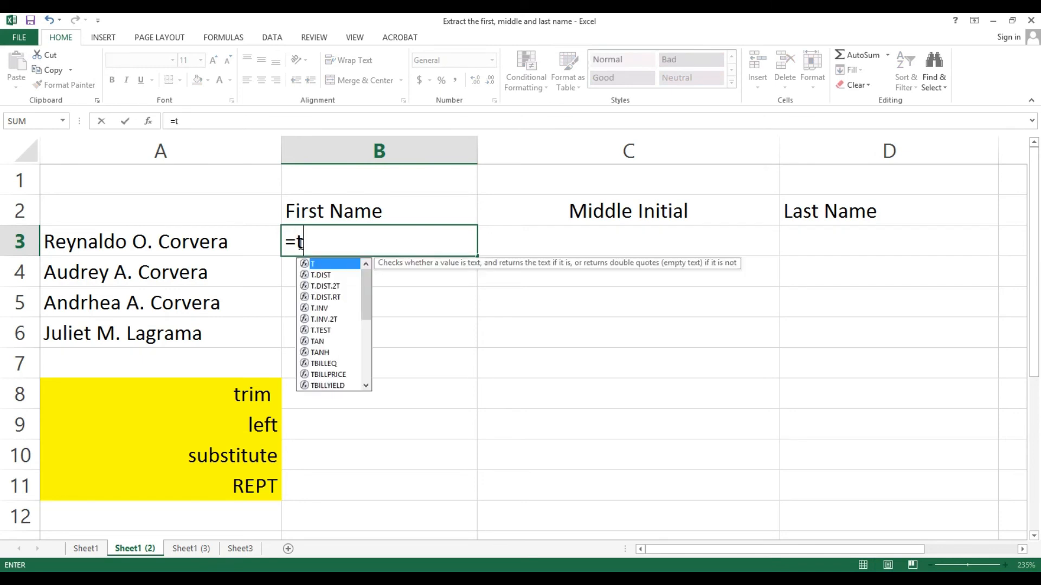
{"action": "type", "text": "rim"}
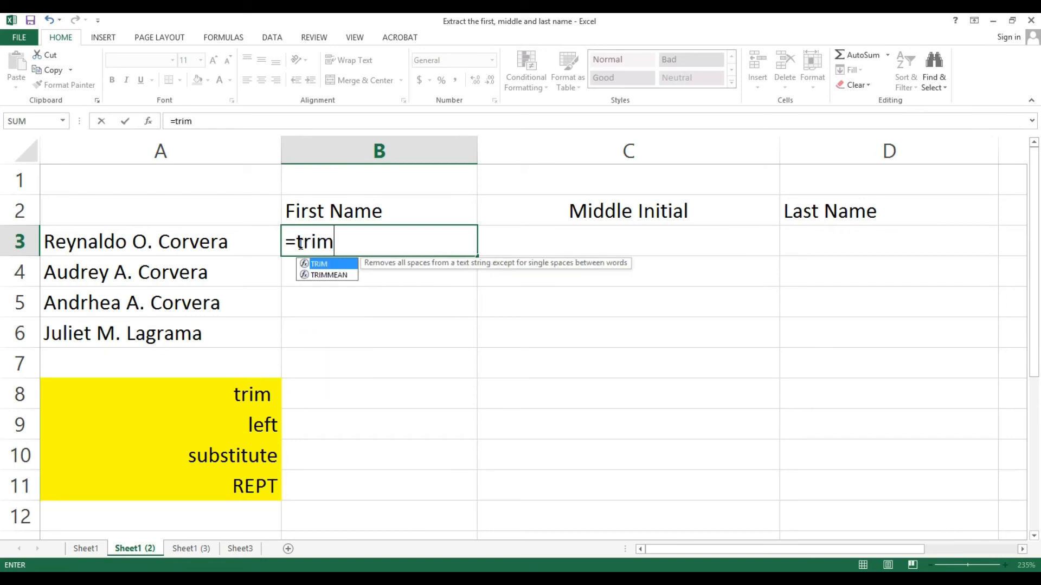
{"action": "key", "text": "Tab"}
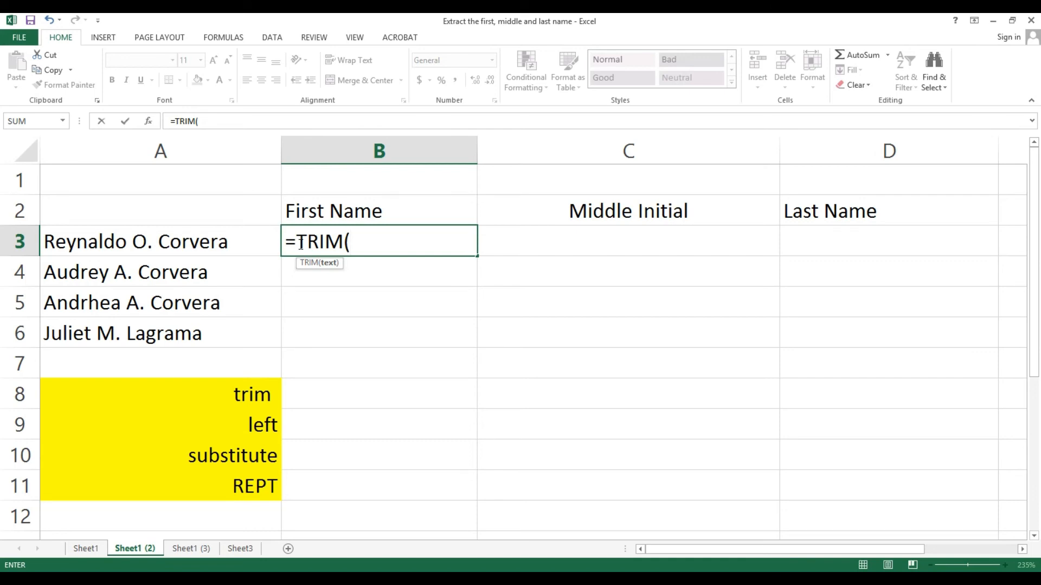
{"action": "type", "text": "le"}
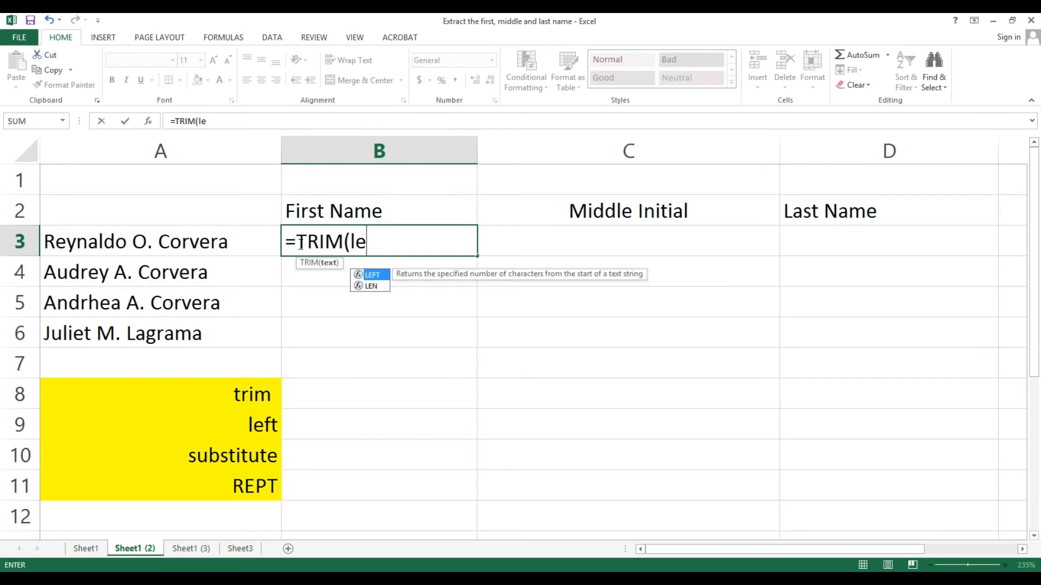
{"action": "key", "text": "Tab"}
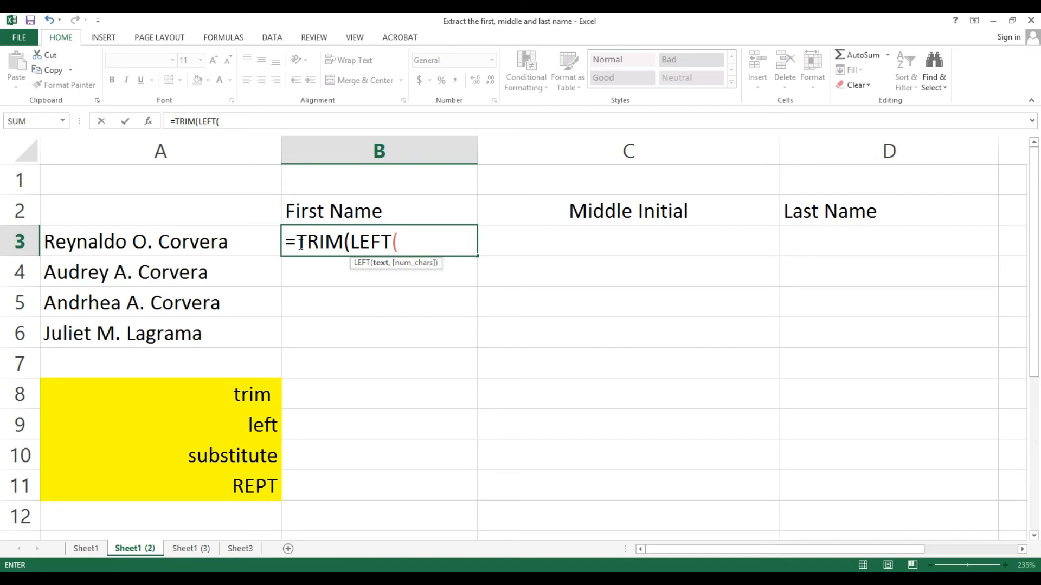
Nest a SUBSTITUTE function inside LEFT, using TRIM(A3) as its text argument.
{"action": "type", "text": "s"}
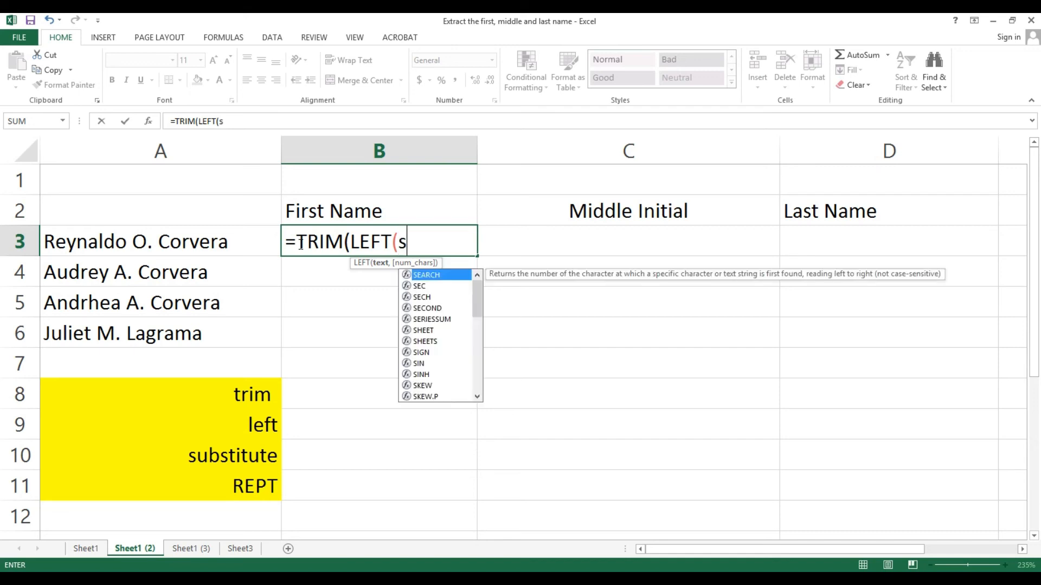
{"action": "type", "text": "u"}
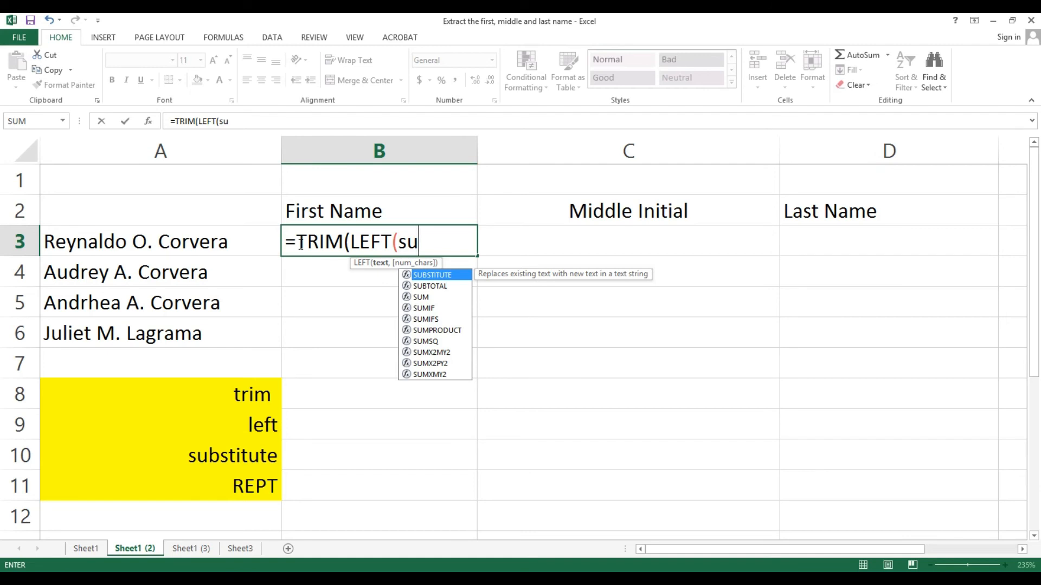
{"action": "key", "text": "Tab"}
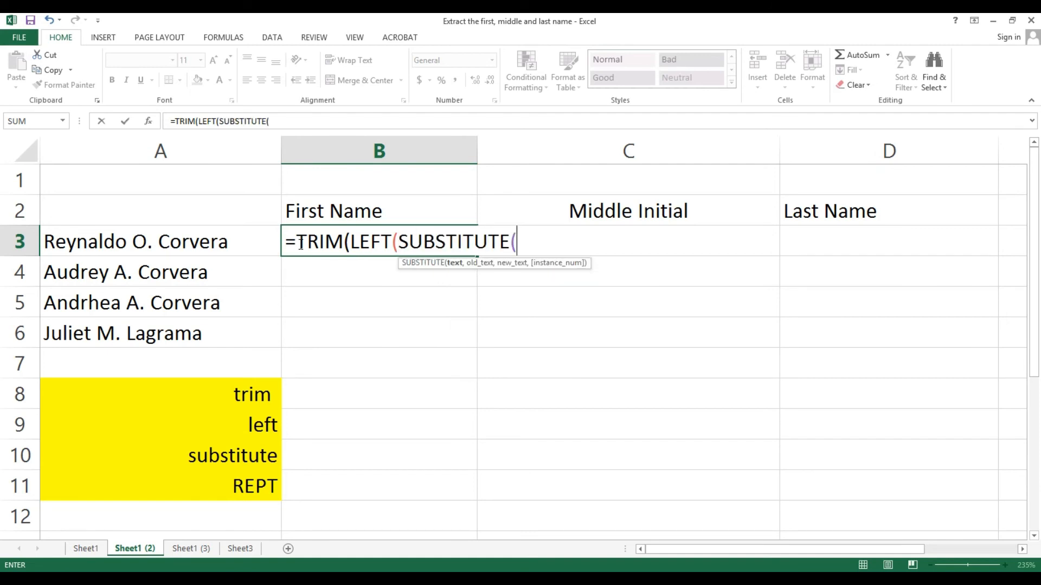
{"action": "type", "text": "tri"}
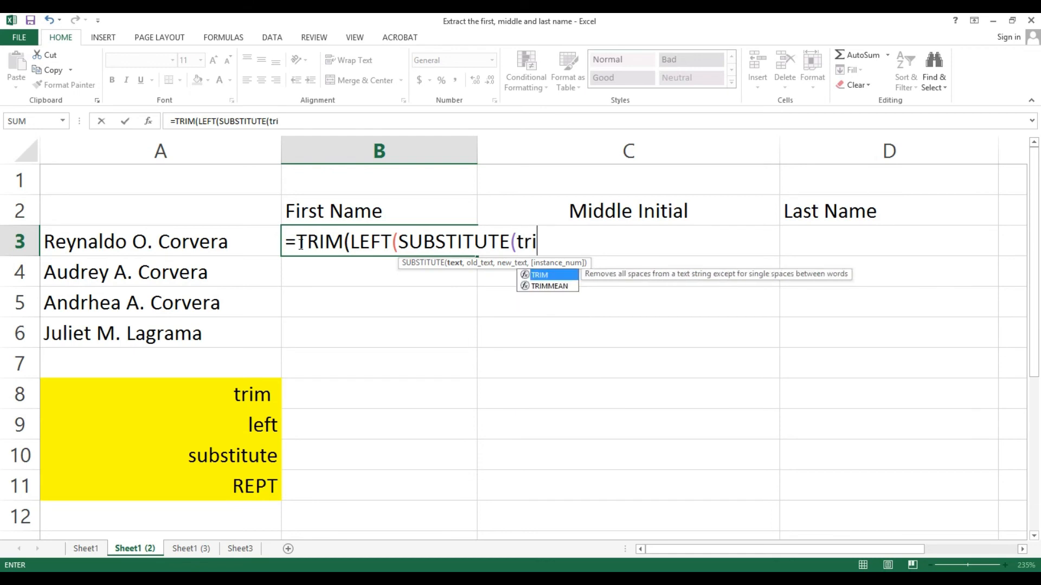
{"action": "type", "text": "m"}
{"action": "key", "text": "Tab"}
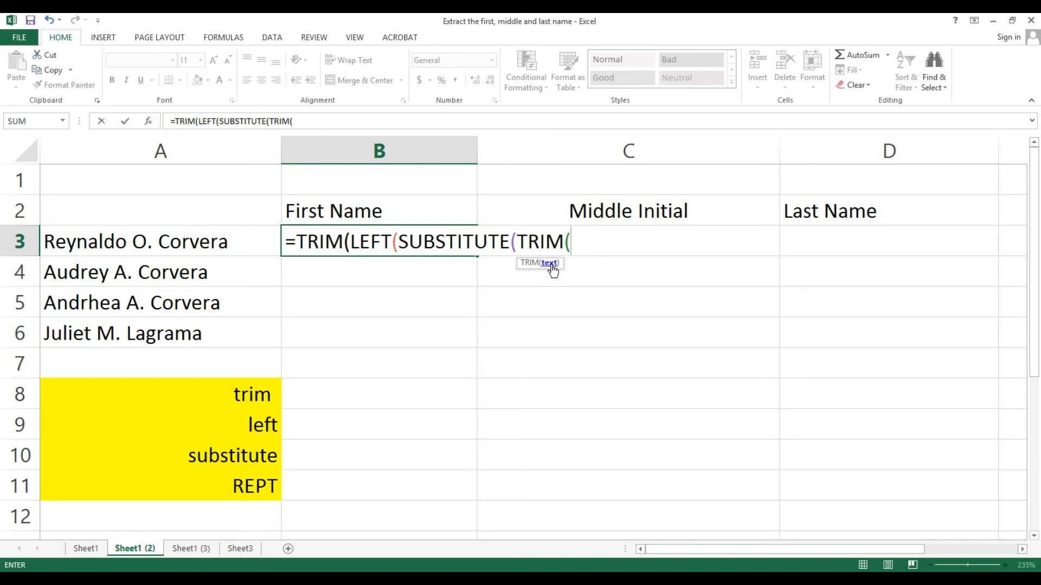
{"action": "left_click", "coordinate": [83, 242]}
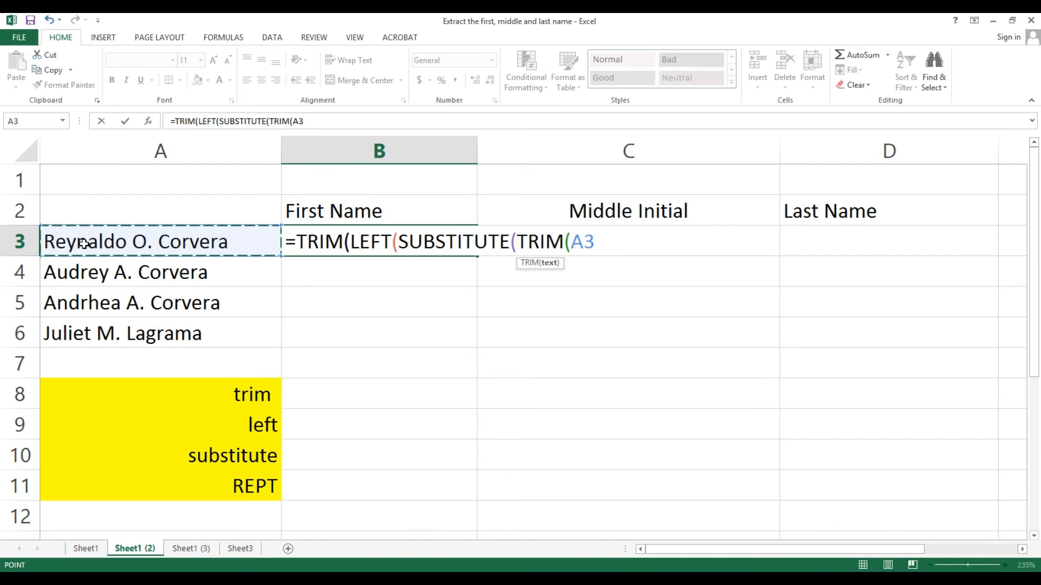
{"action": "type", "text": ")"}
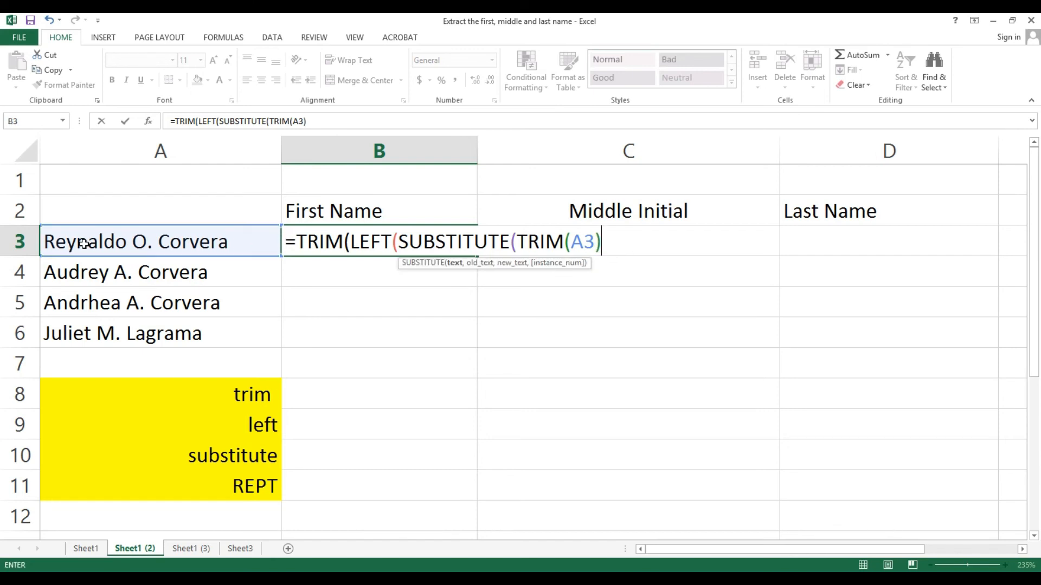
Set SUBSTITUTE's old text to a single space " " and its new text to REPT(" ",255).
{"action": "type", "text": ",\" \","}
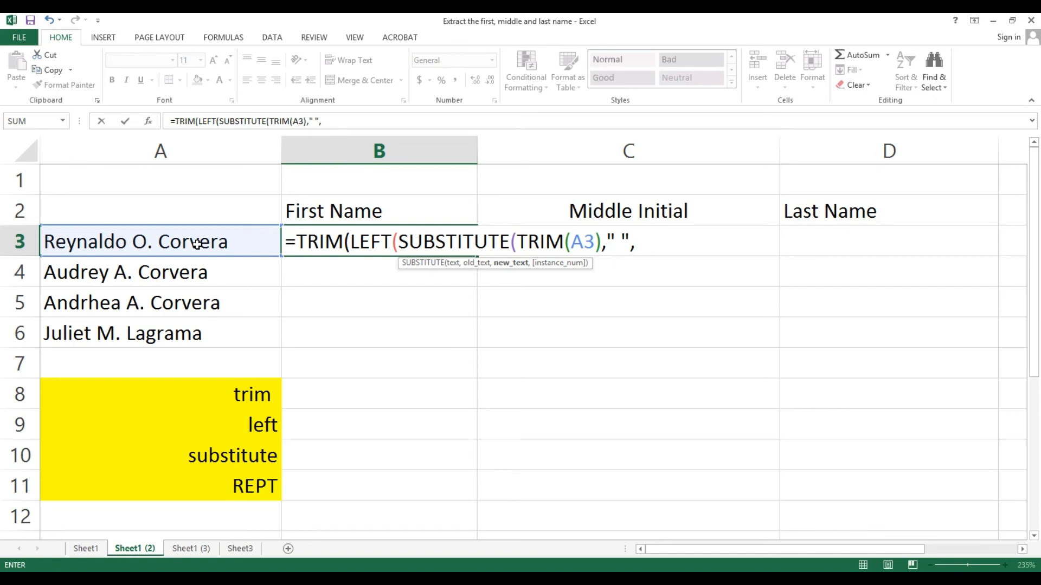
{"action": "type", "text": "REP"}
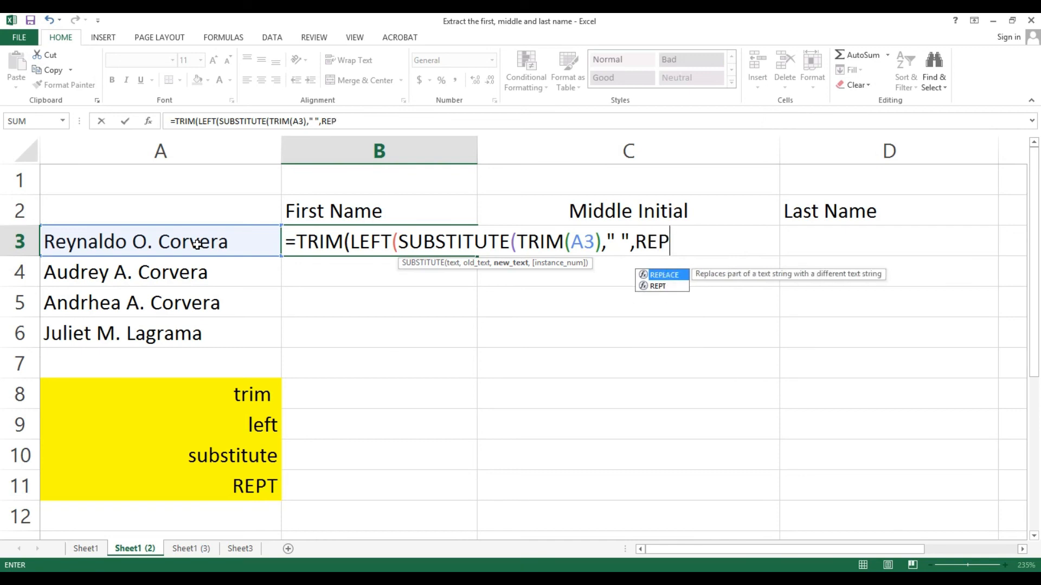
{"action": "key", "text": "Down"}
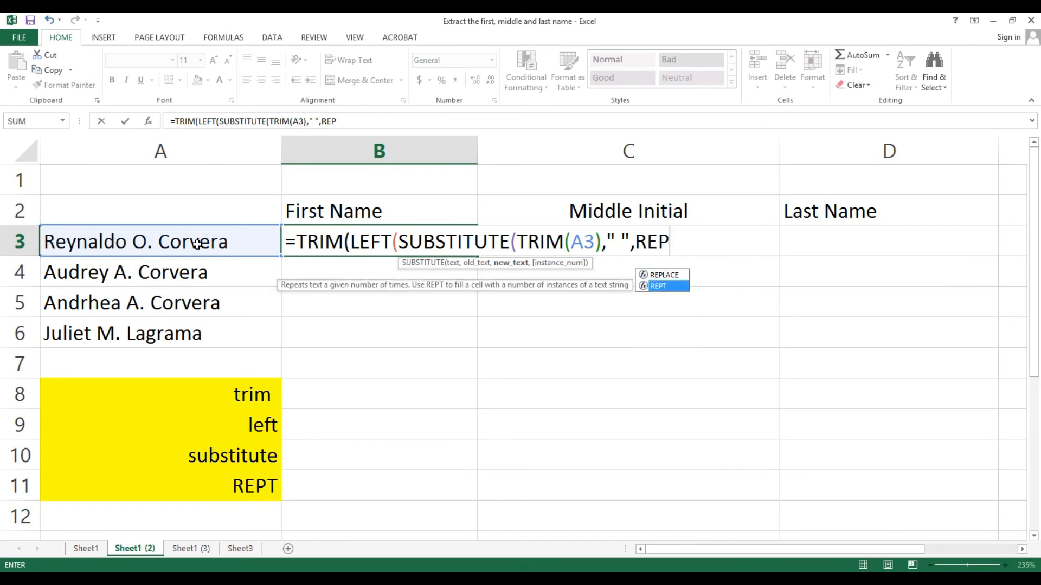
{"action": "key", "text": "Tab"}
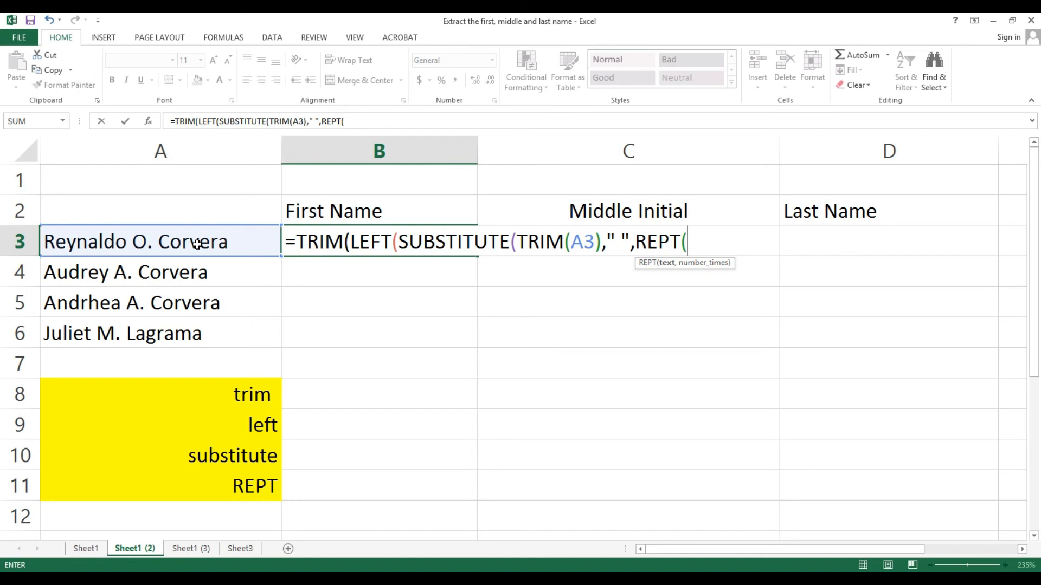
{"action": "type", "text": "\" \","}
{"action": "type", "text": "255"}
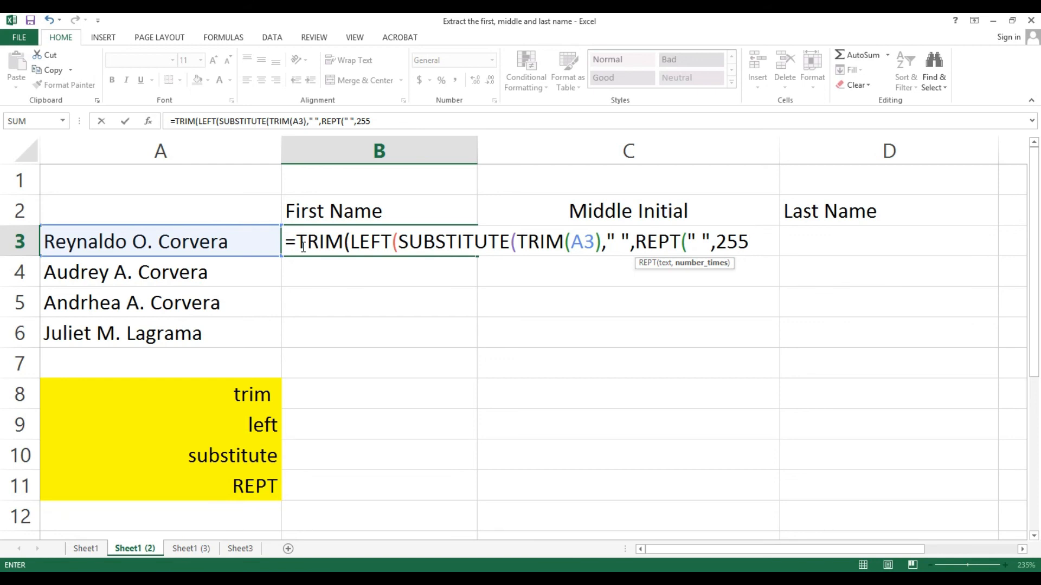
{"action": "type", "text": ")"}
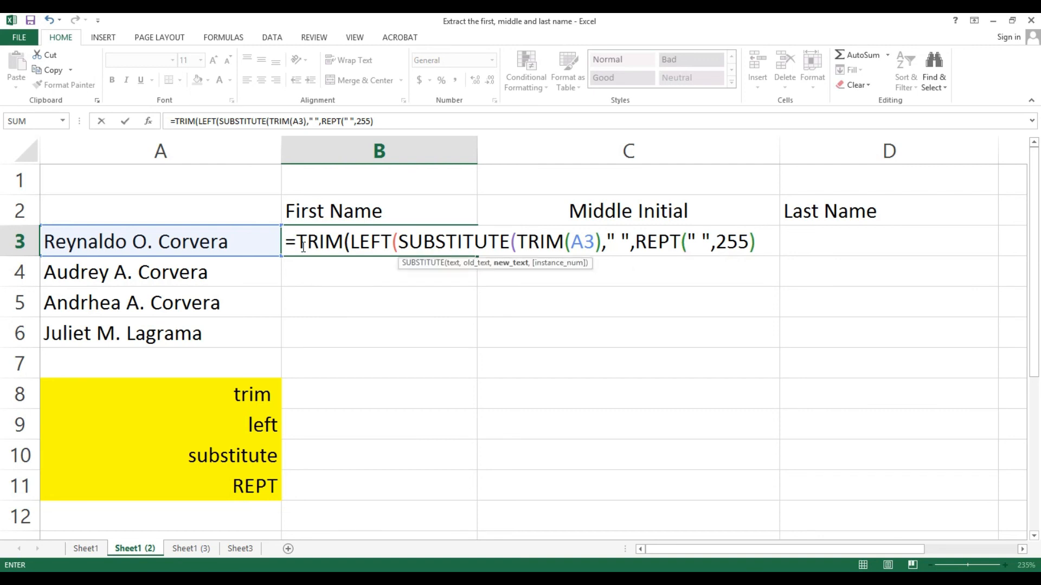
Close SUBSTITUTE, set LEFT's number of characters to 255, and complete the TRIM formula in B3.
{"action": "type", "text": "),"}
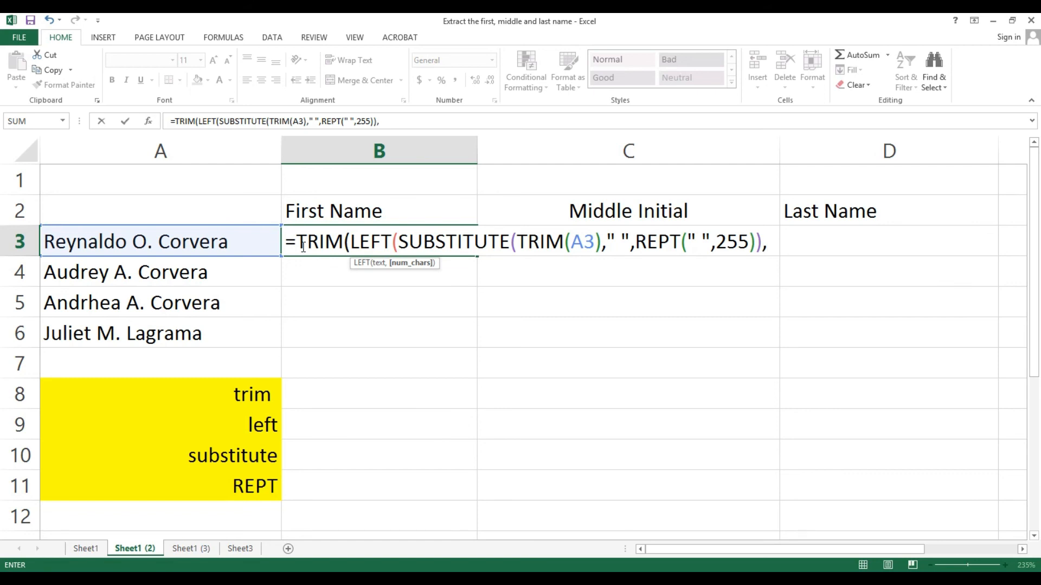
{"action": "type", "text": "255"}
{"action": "type", "text": ")"}
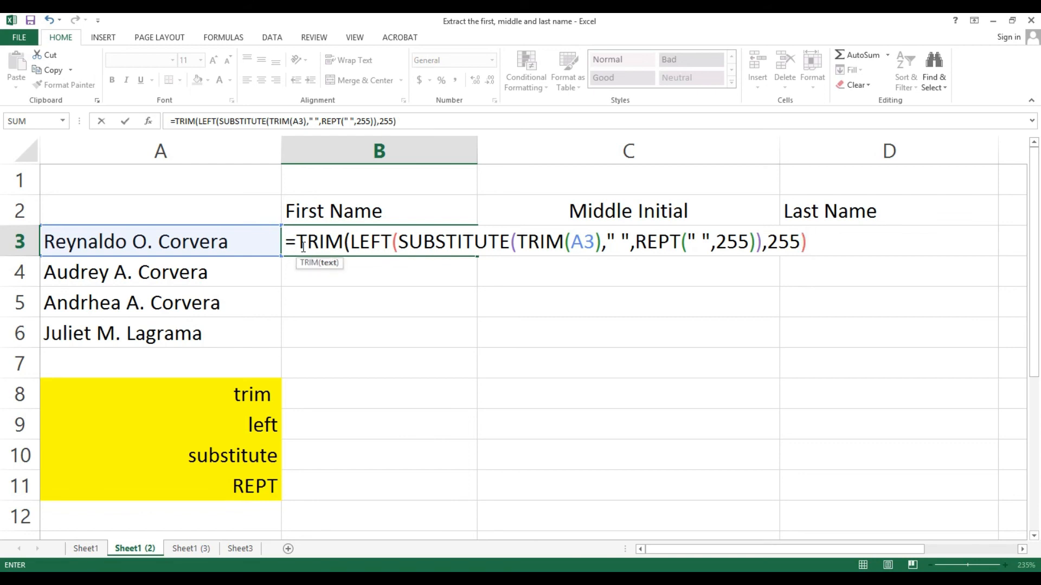
{"action": "type", "text": ")"}
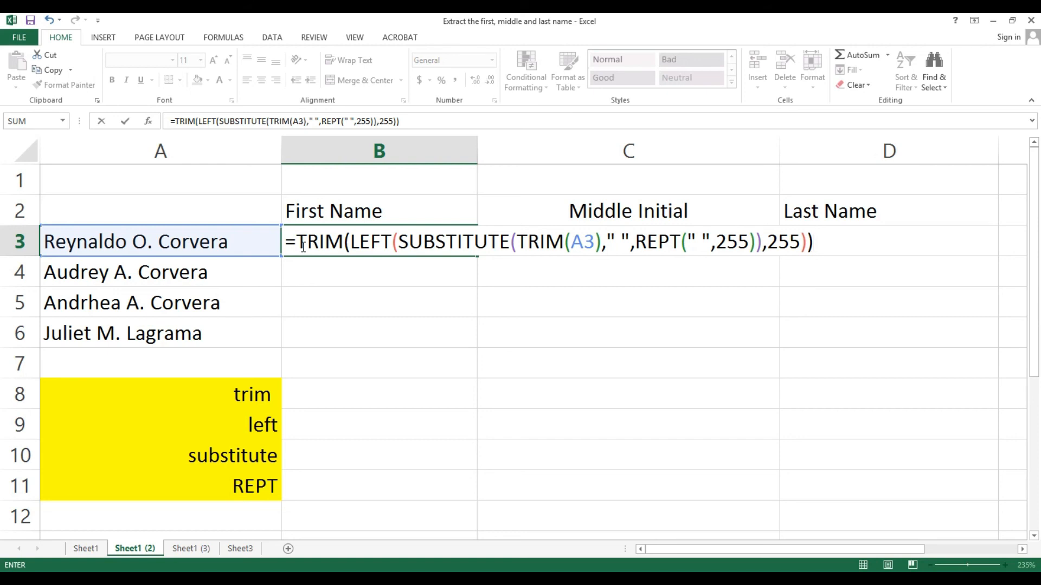
{"action": "key", "text": "Return"}
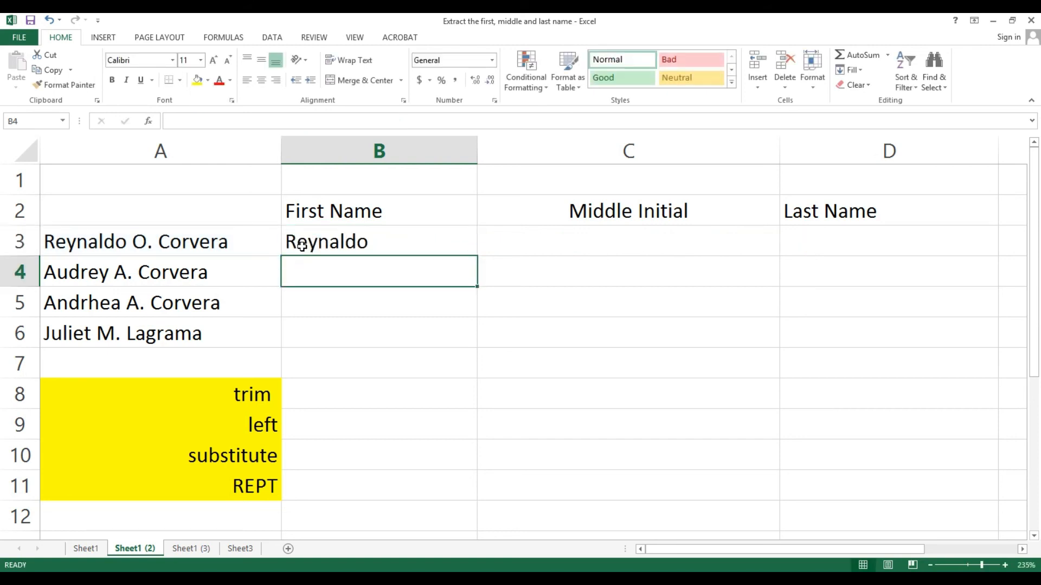
Copy the first-name formula from B3 down through B6.
{"action": "left_click", "coordinate": [301, 246]}
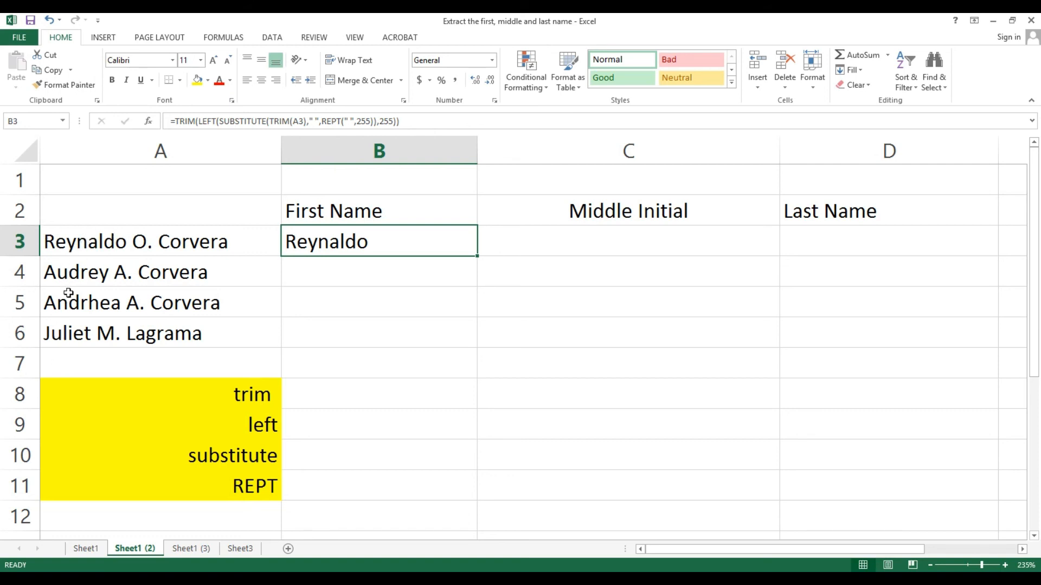
{"action": "triple_click", "coordinate": [244, 118]}
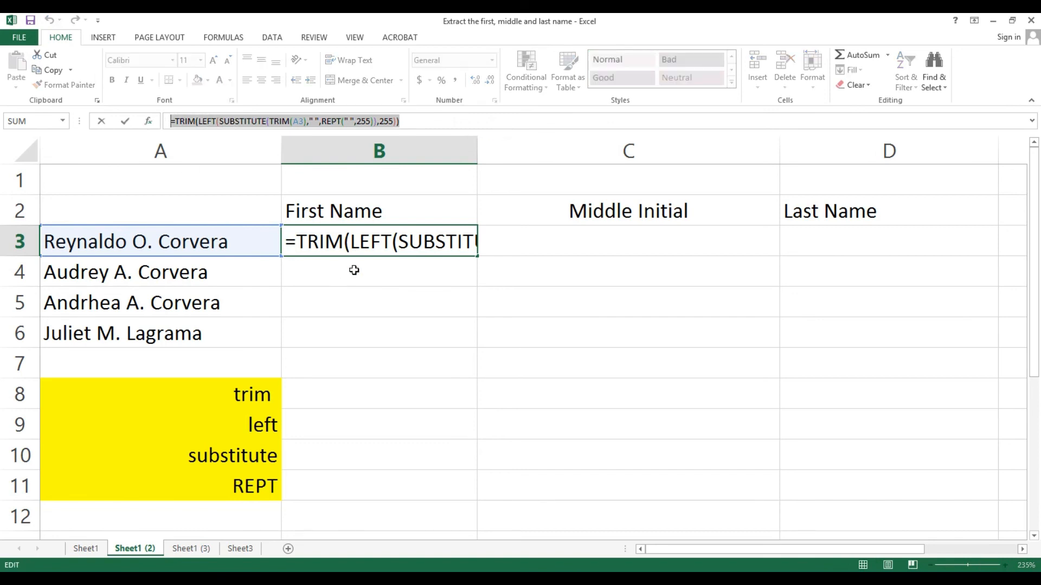
{"action": "key", "text": "ctrl+Return"}
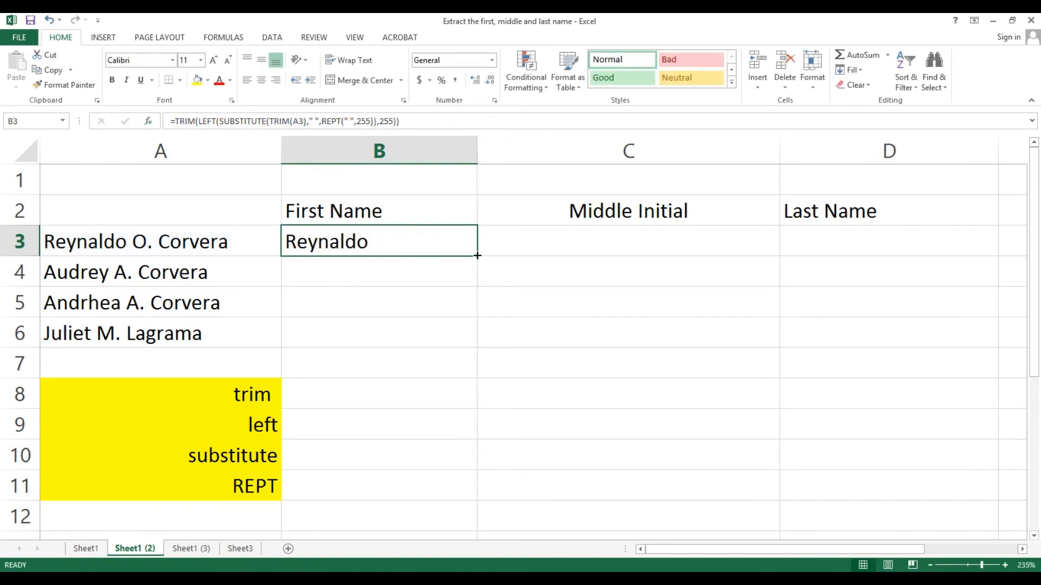
{"action": "left_click_drag", "start_coordinate": [473, 256], "coordinate": [472, 340]}
{"action": "left_click", "coordinate": [410, 247]}
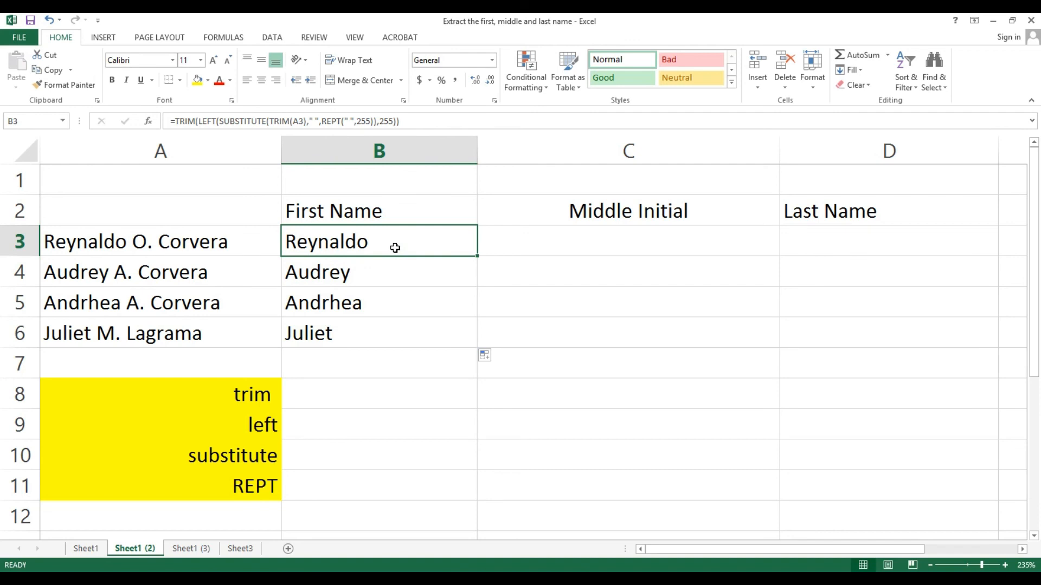
{"action": "key", "text": "Down"}
{"action": "key", "text": "Down"}
{"action": "key", "text": "Down"}
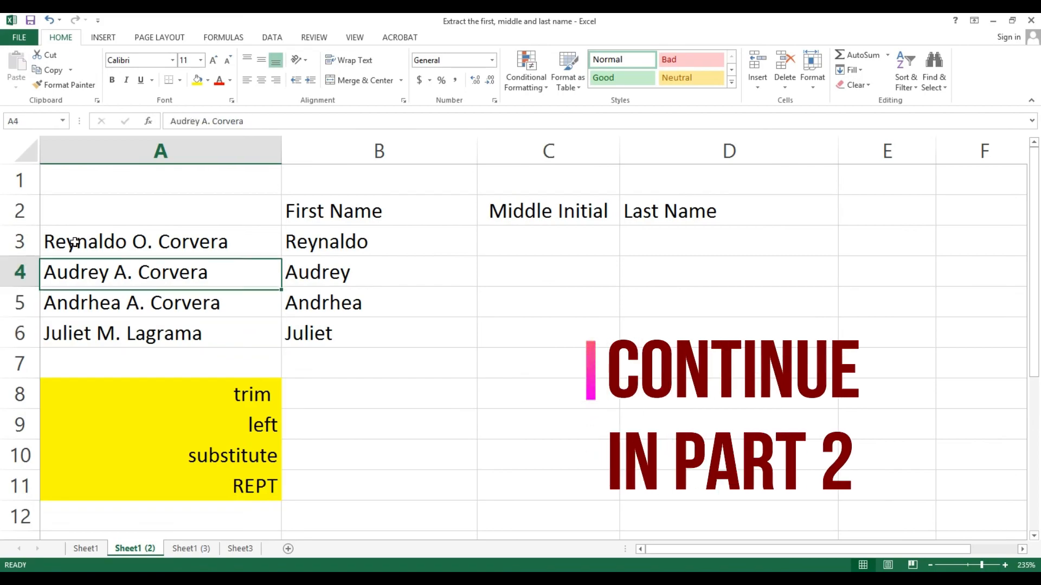
{"action": "left_click", "coordinate": [72, 239]}
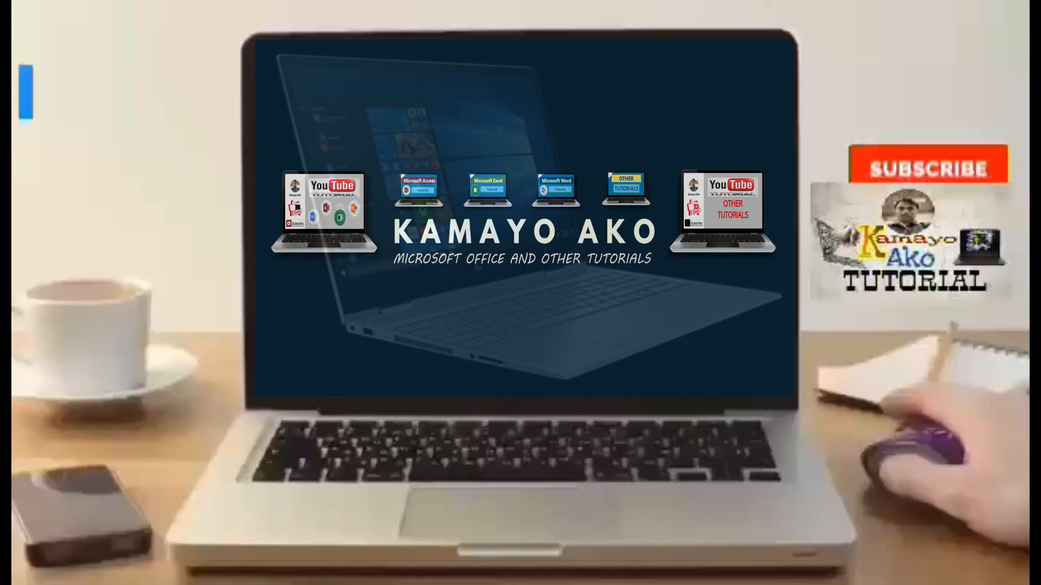